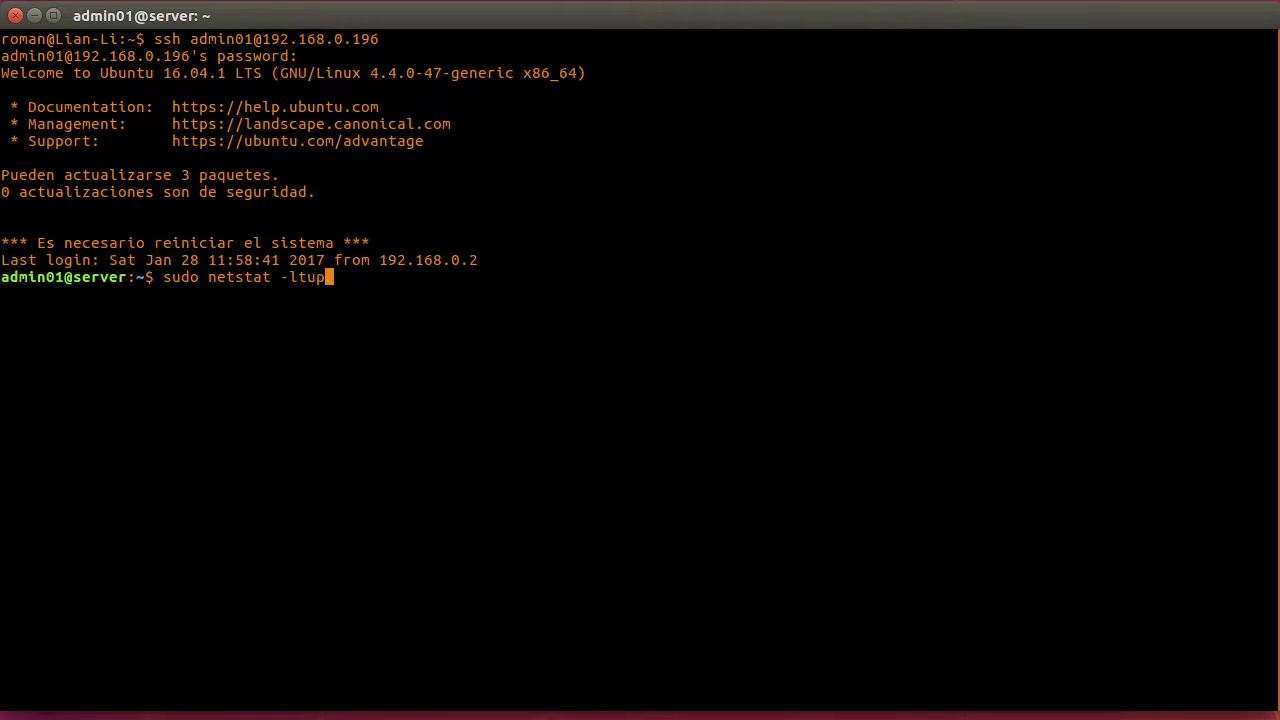
Run sudo netstat -ltup and highlight the listening webmin, ssh and http services
key("Return")
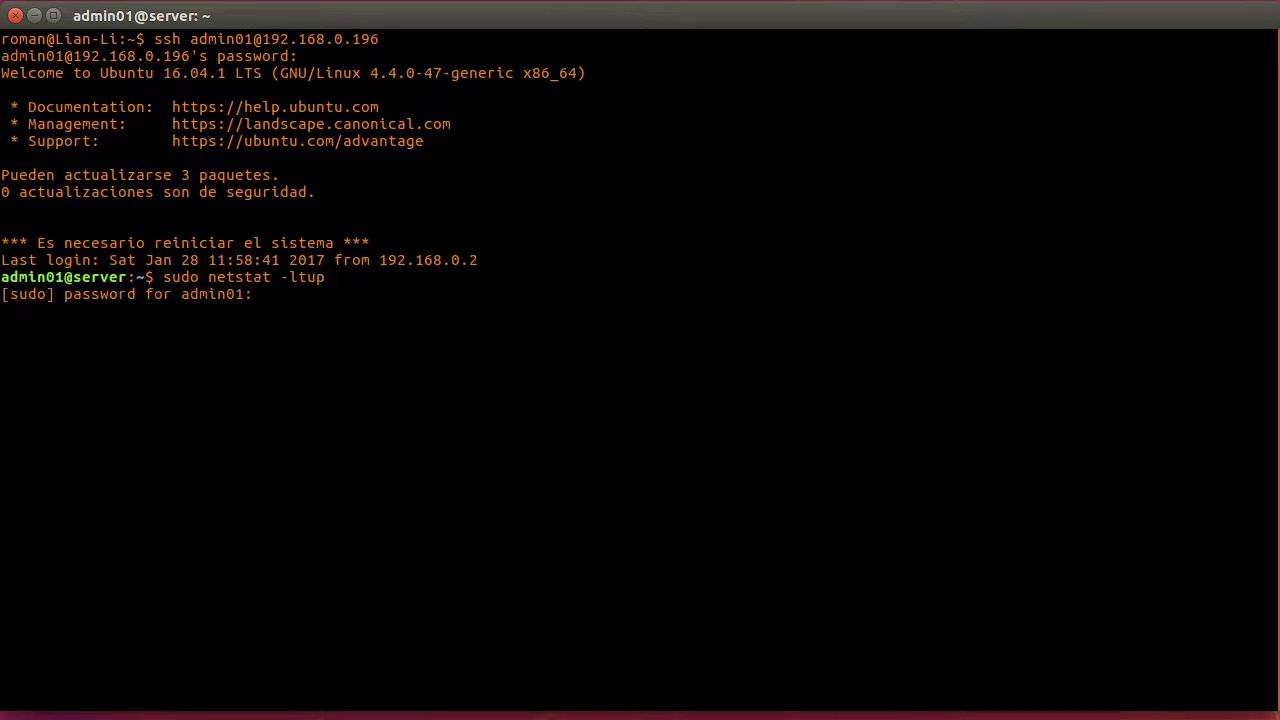
key("Return")
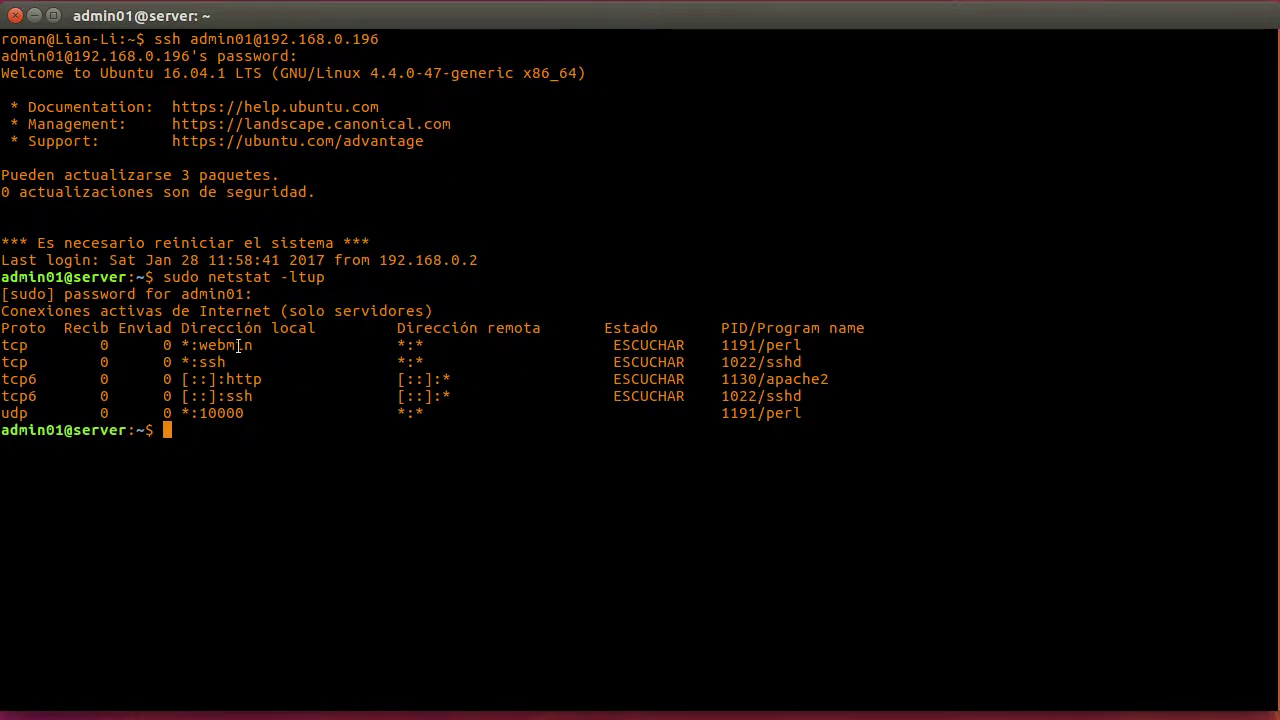
left_click_drag(204, 345, 251, 345)
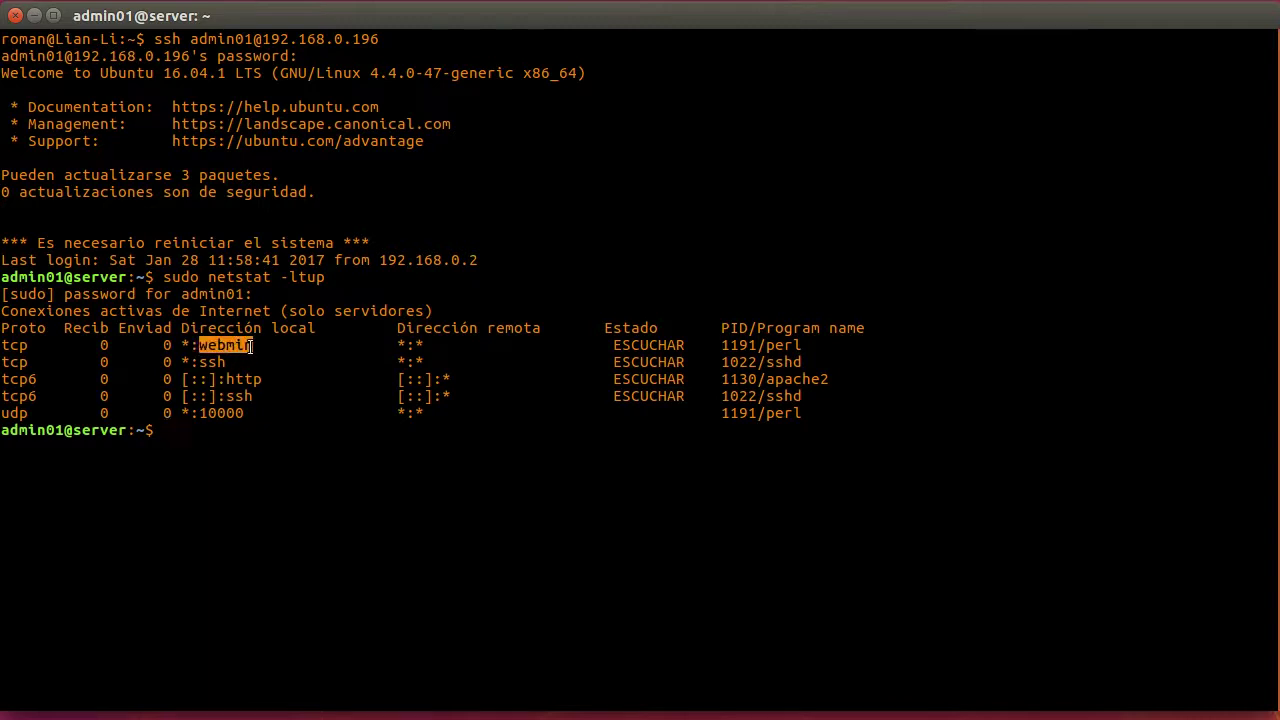
left_click(202, 362)
left_click_drag(200, 362, 262, 379)
left_click(314, 438)
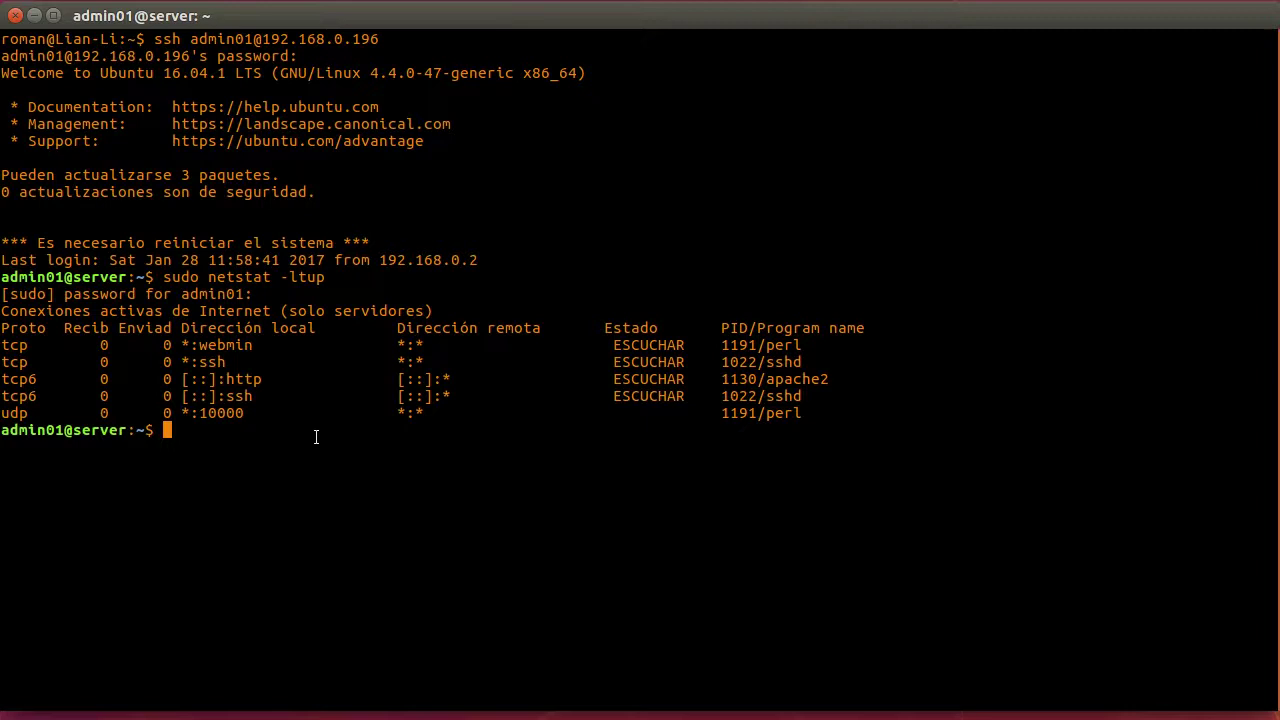
Rerun netstat as -ltupn, highlight port 10000, then show all open windows
key("Up")
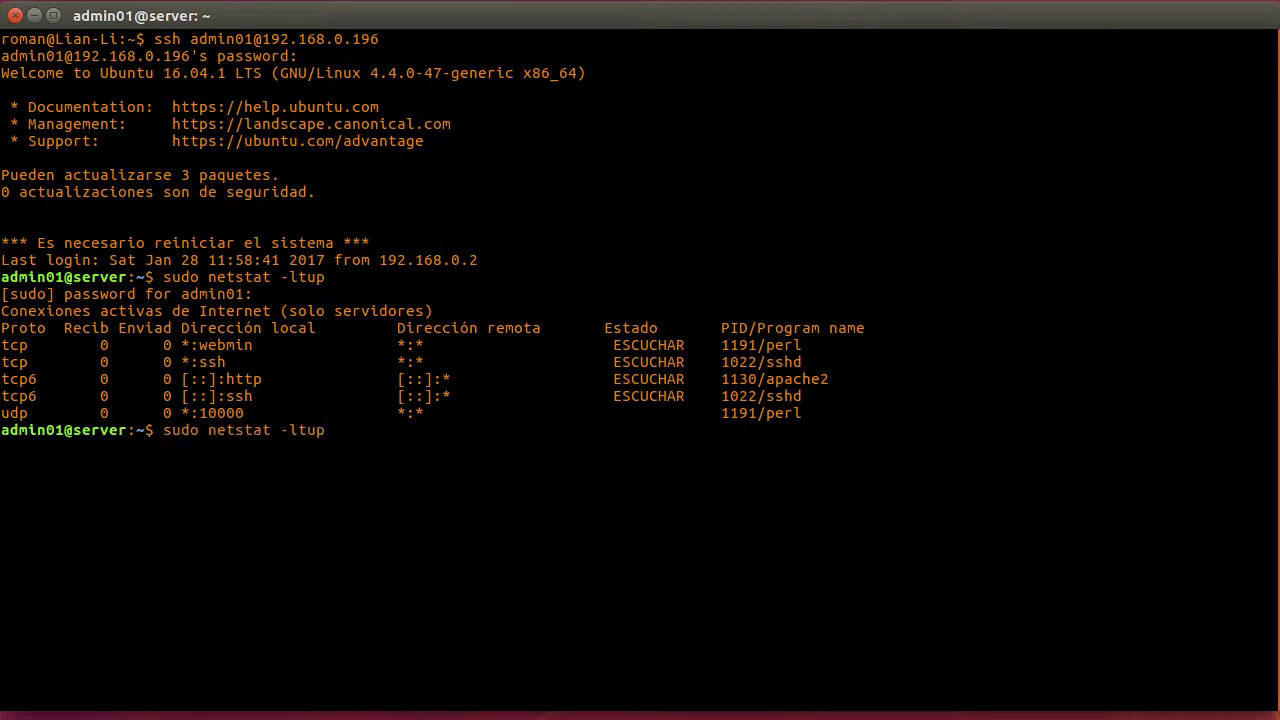
type("n")
key("Return")
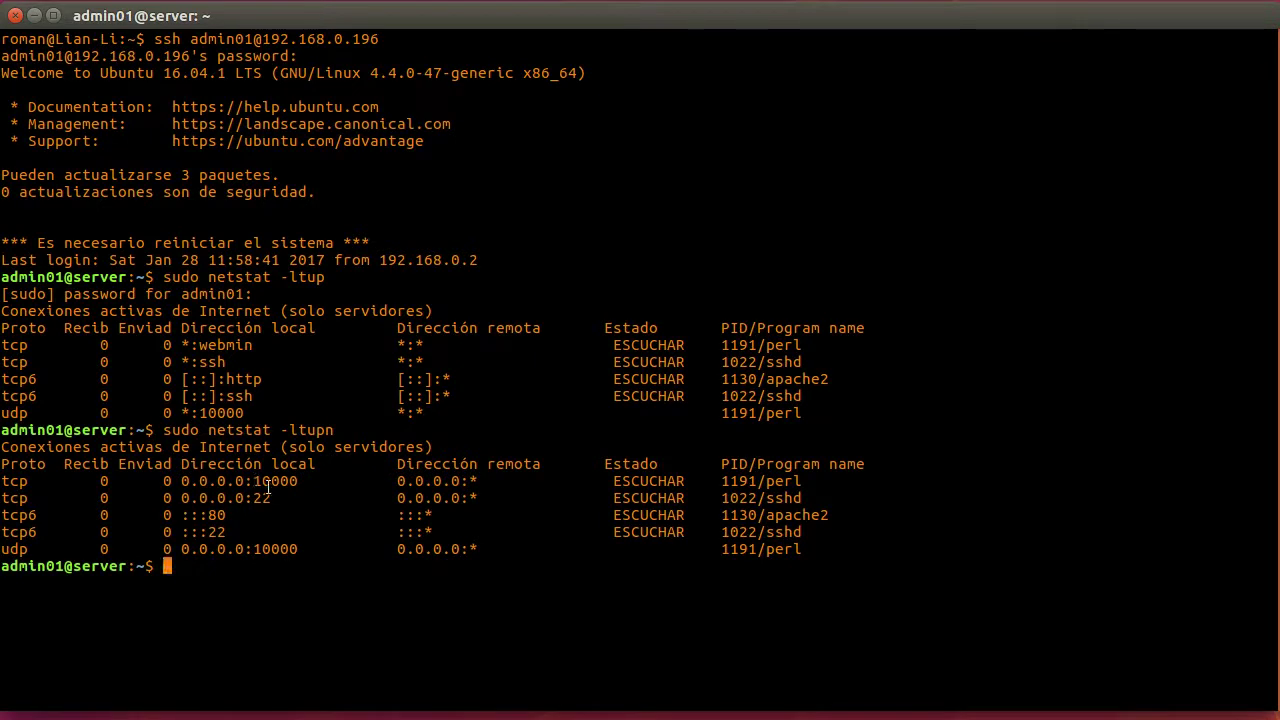
triple_click(270, 481)
left_click(270, 481)
left_click_drag(254, 481, 298, 481)
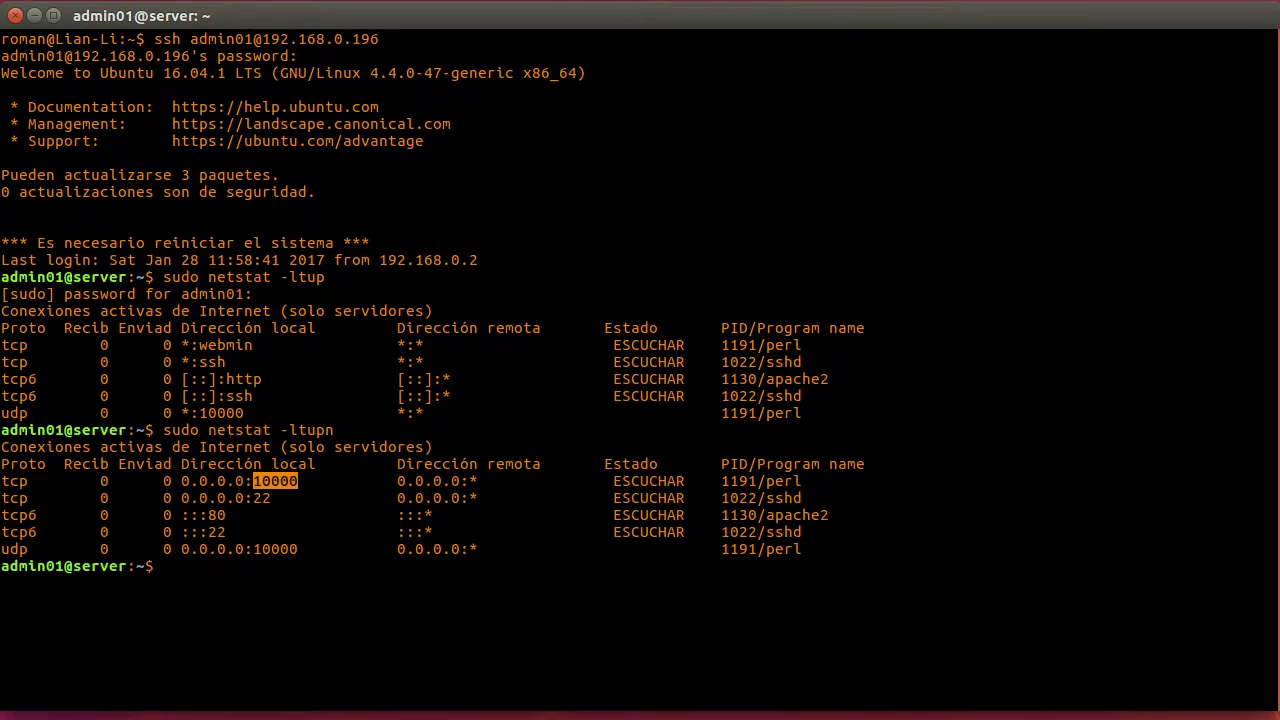
key("alt+Tab")
key("super+w")
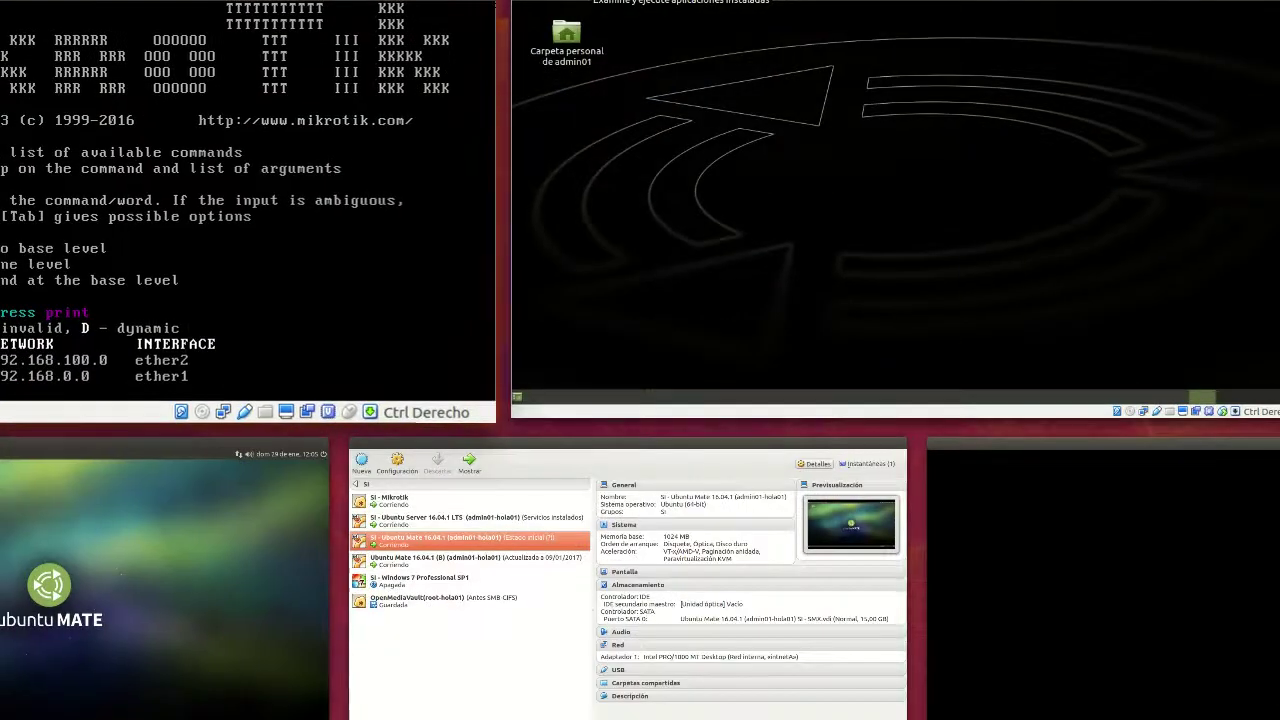
left_click(202, 547)
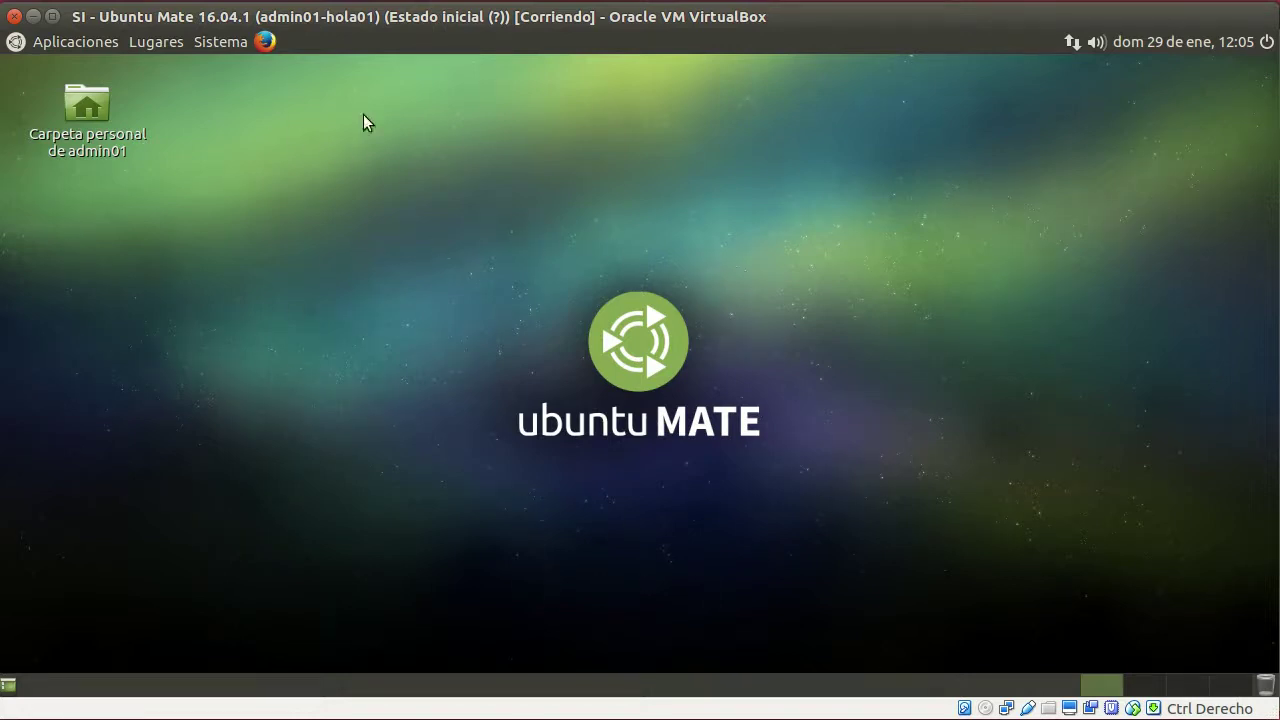
left_click(265, 42)
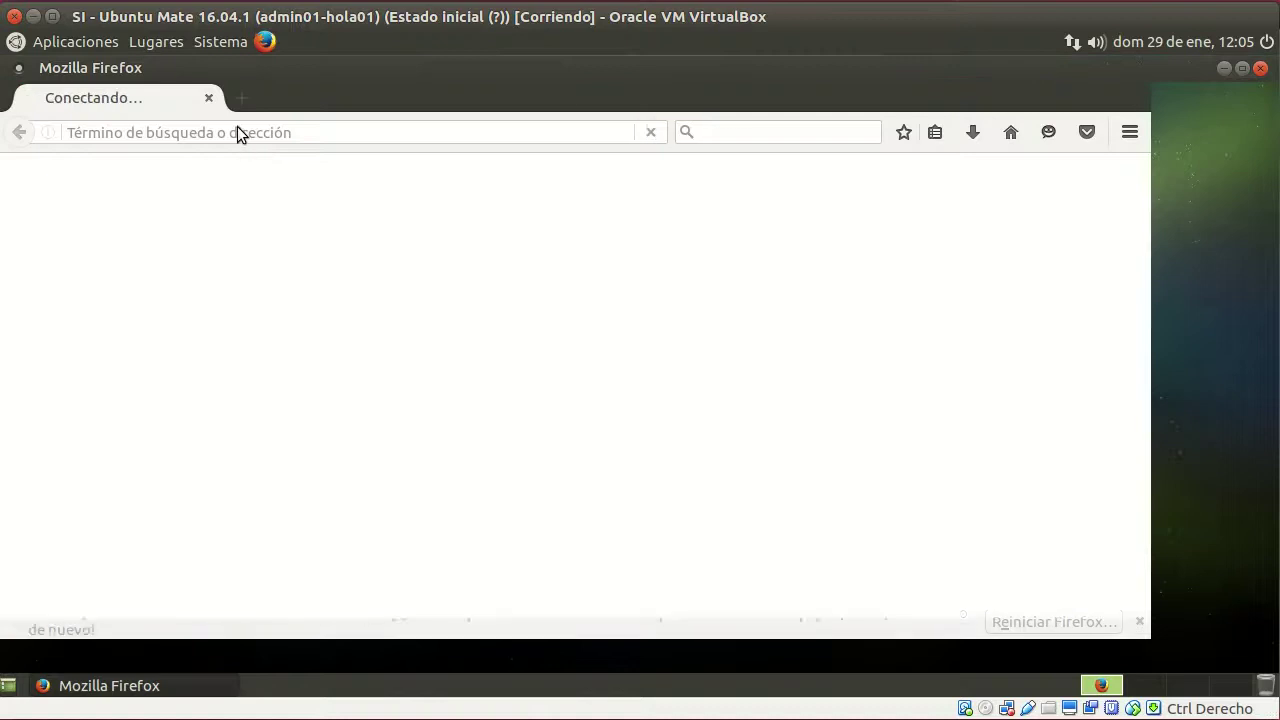
left_click(257, 132)
type("http")
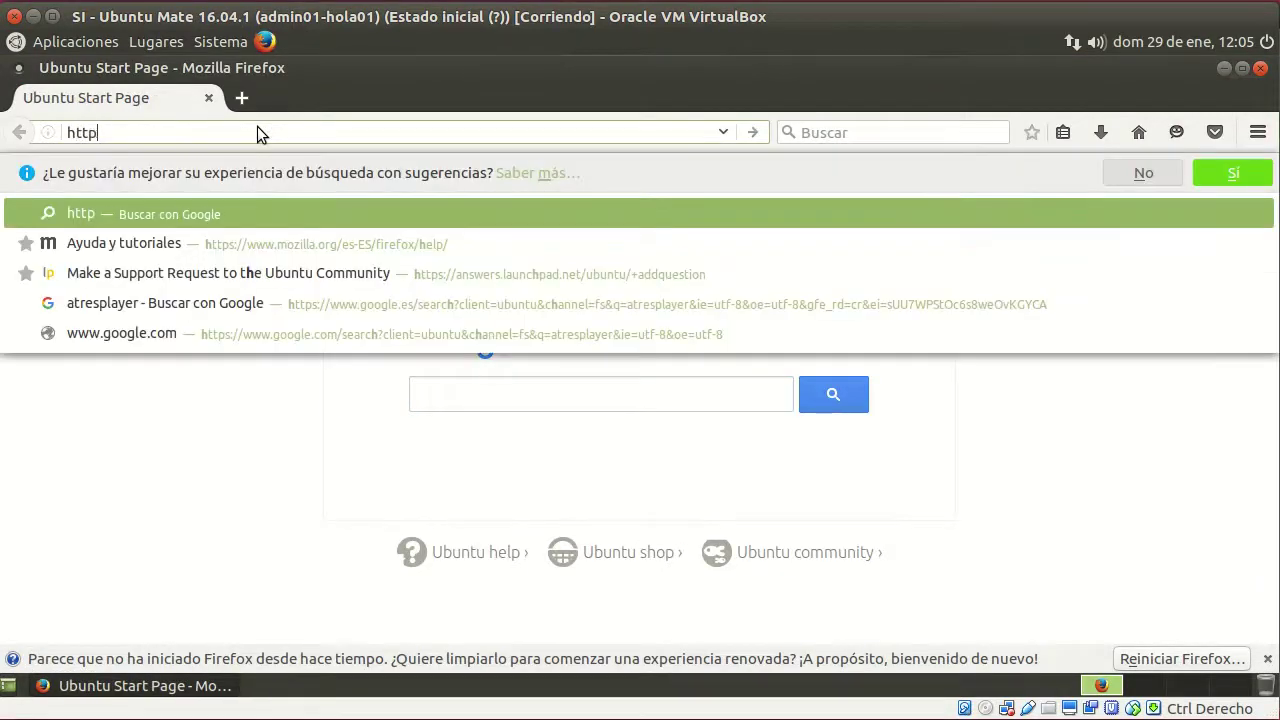
type("s://")
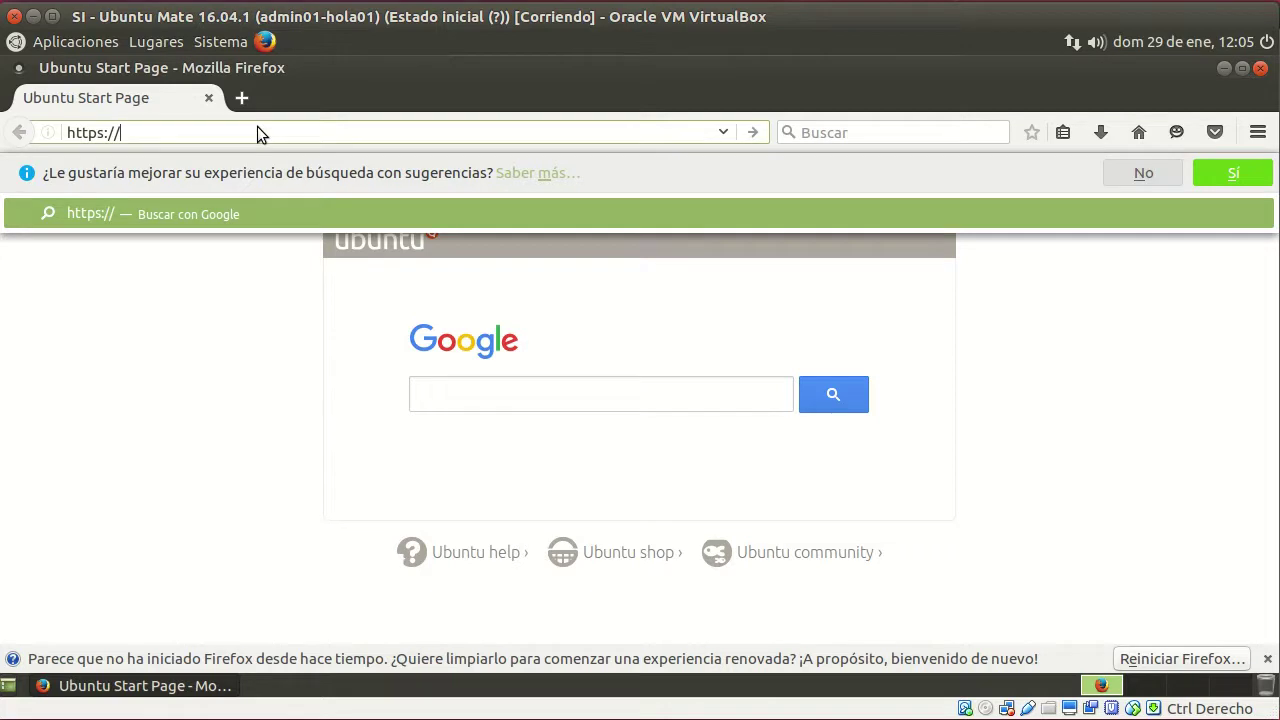
type("192.168.100.2:10000")
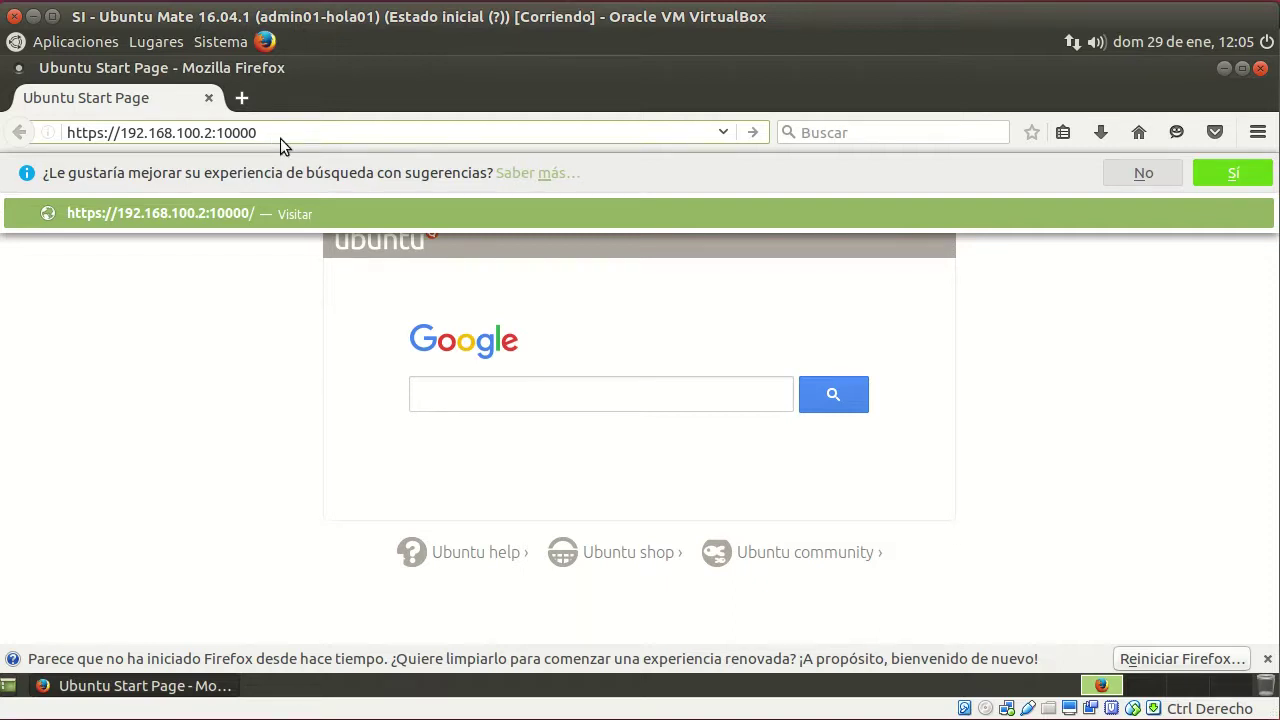
key("Return")
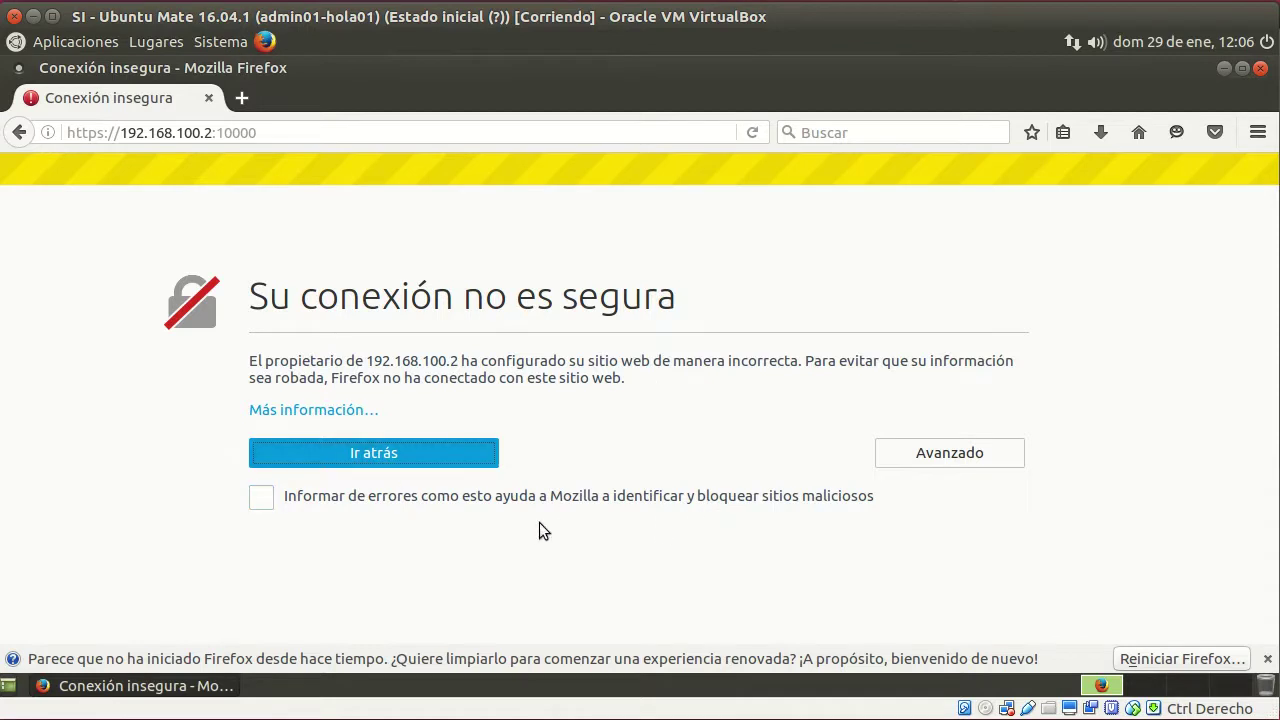
Add and confirm a permanent security exception for the server's certificate in Firefox
left_click(959, 456)
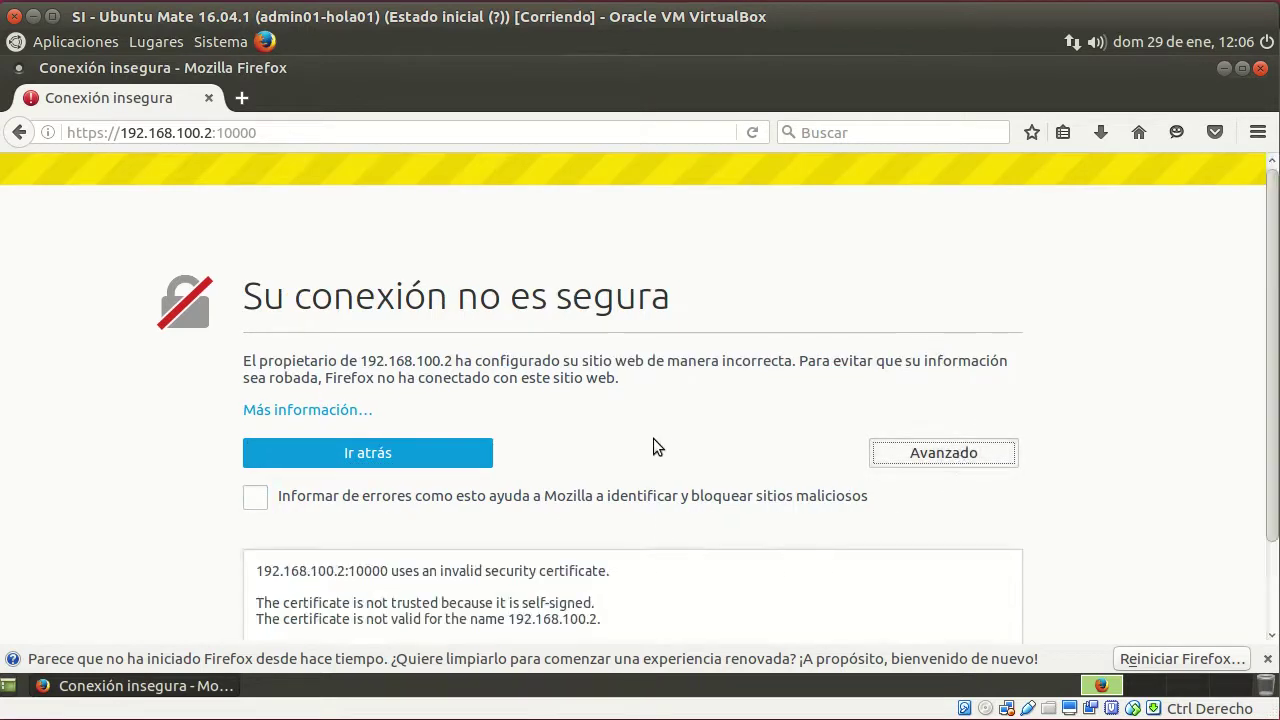
scroll(670, 428, "down", 2)
left_click(330, 592)
left_click(908, 200)
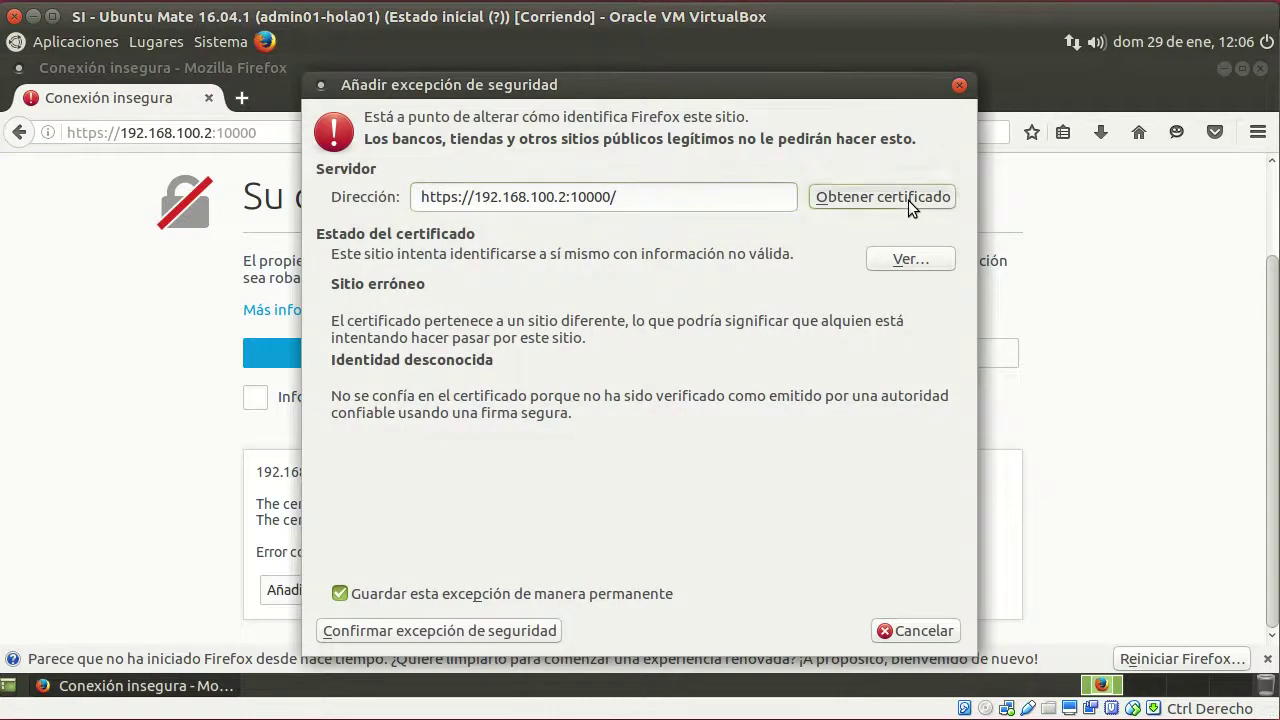
left_click(385, 636)
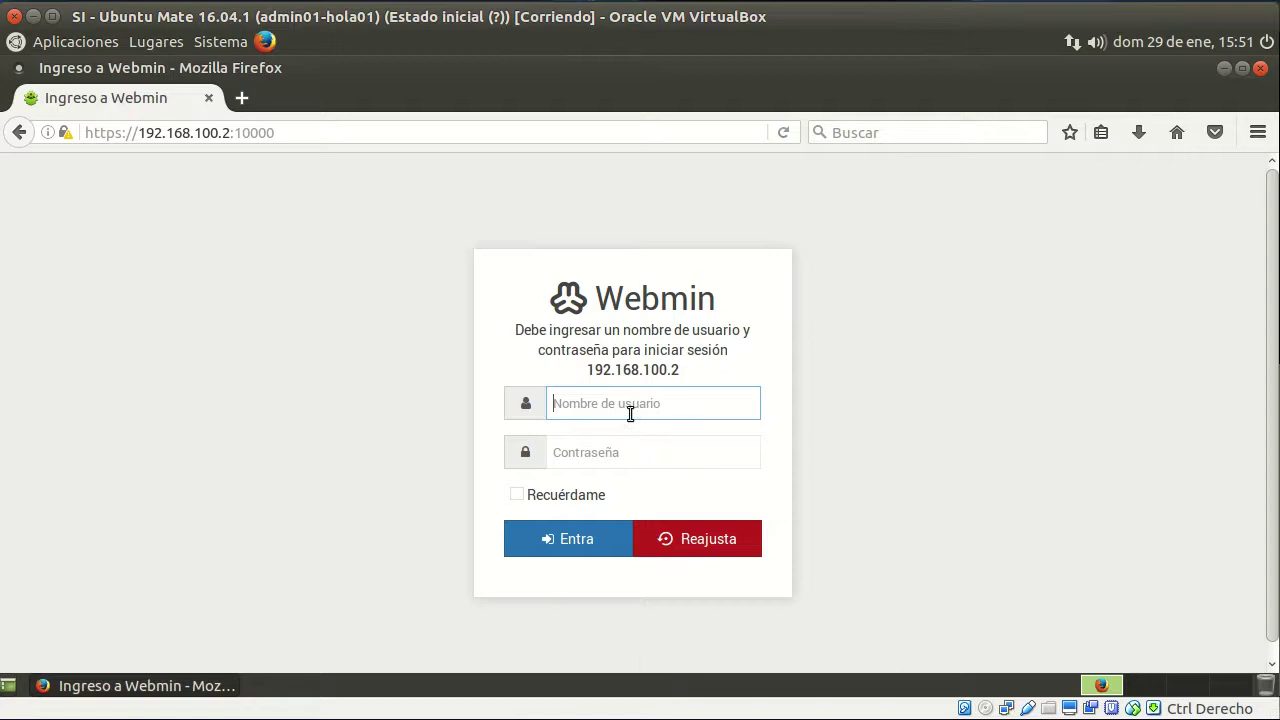
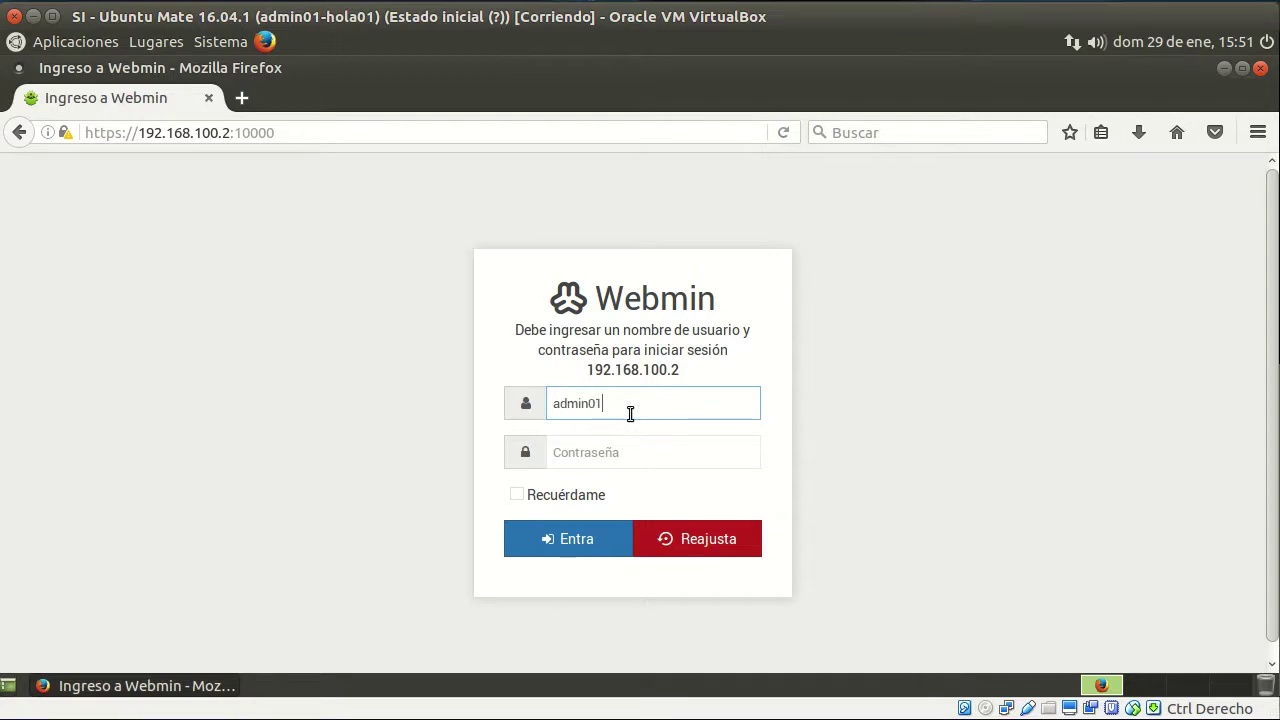
Log in to Webmin with the admin username and password, then open Red > Cortafuegos Linux
key("Tab")
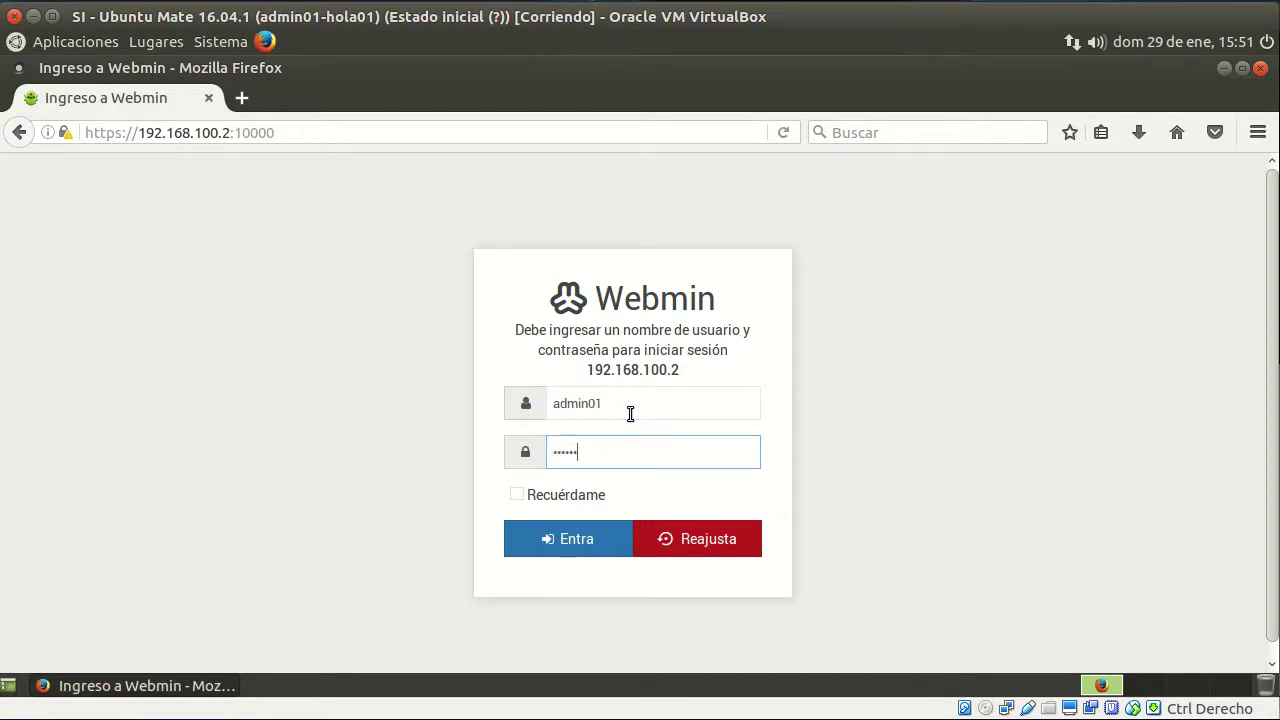
left_click(571, 538)
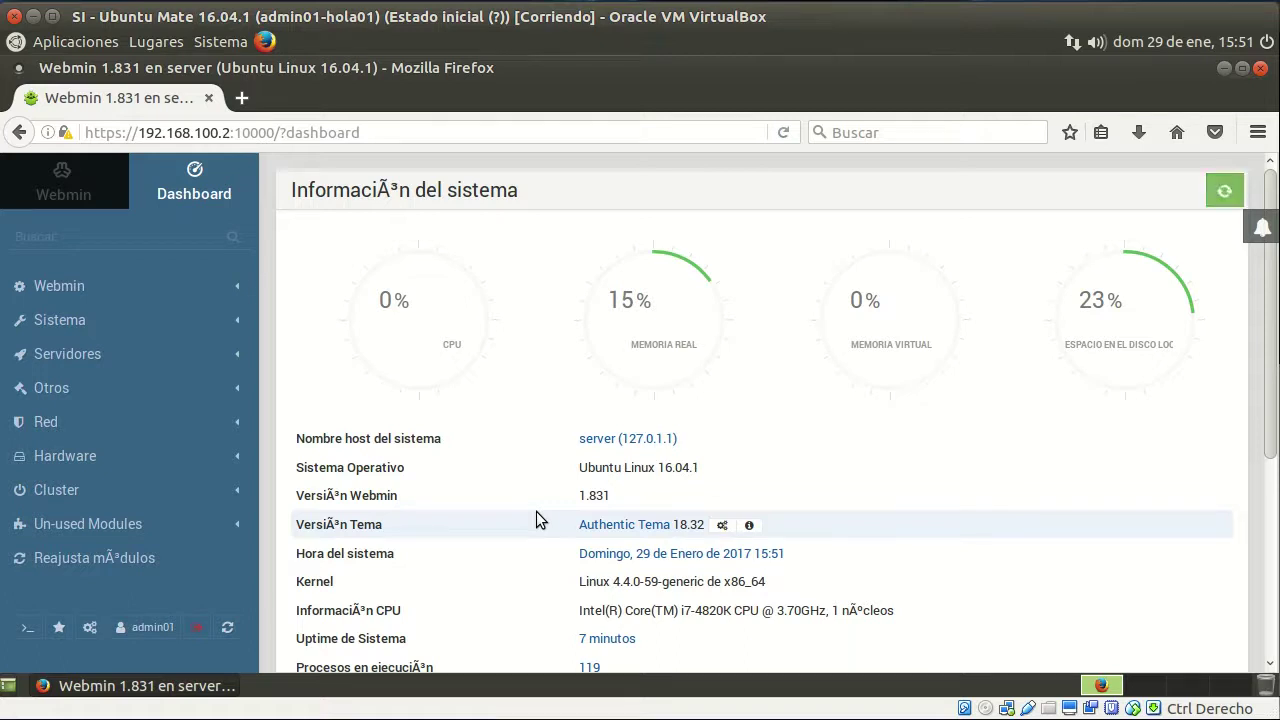
left_click(44, 424)
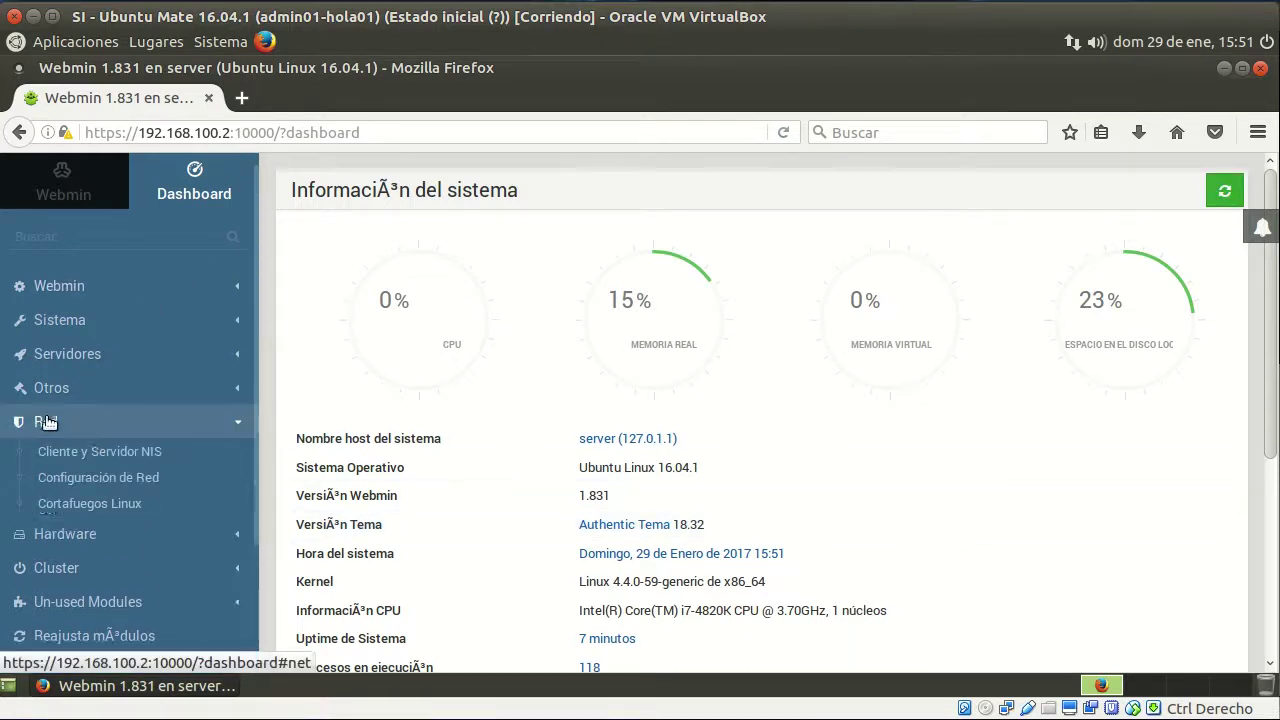
left_click(141, 507)
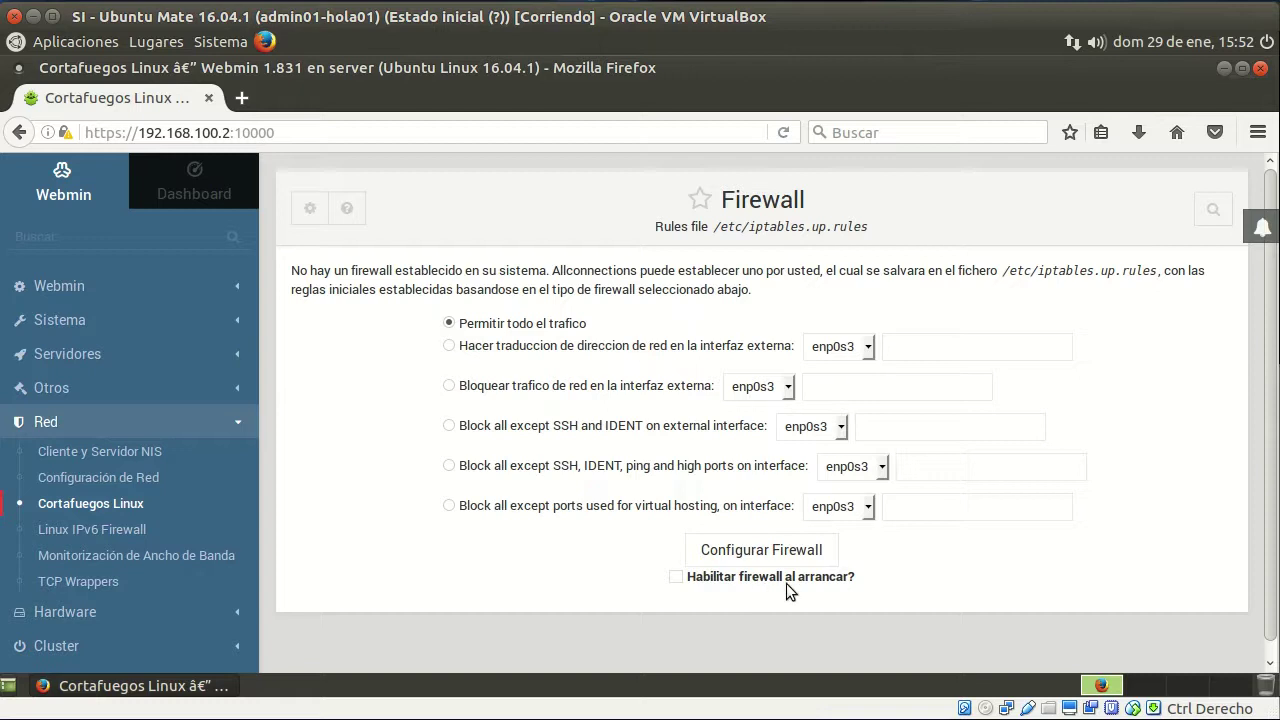
Create the initial allow-all firewall with Habilitar firewall al arrancar ticked
left_click(674, 577)
left_click(774, 552)
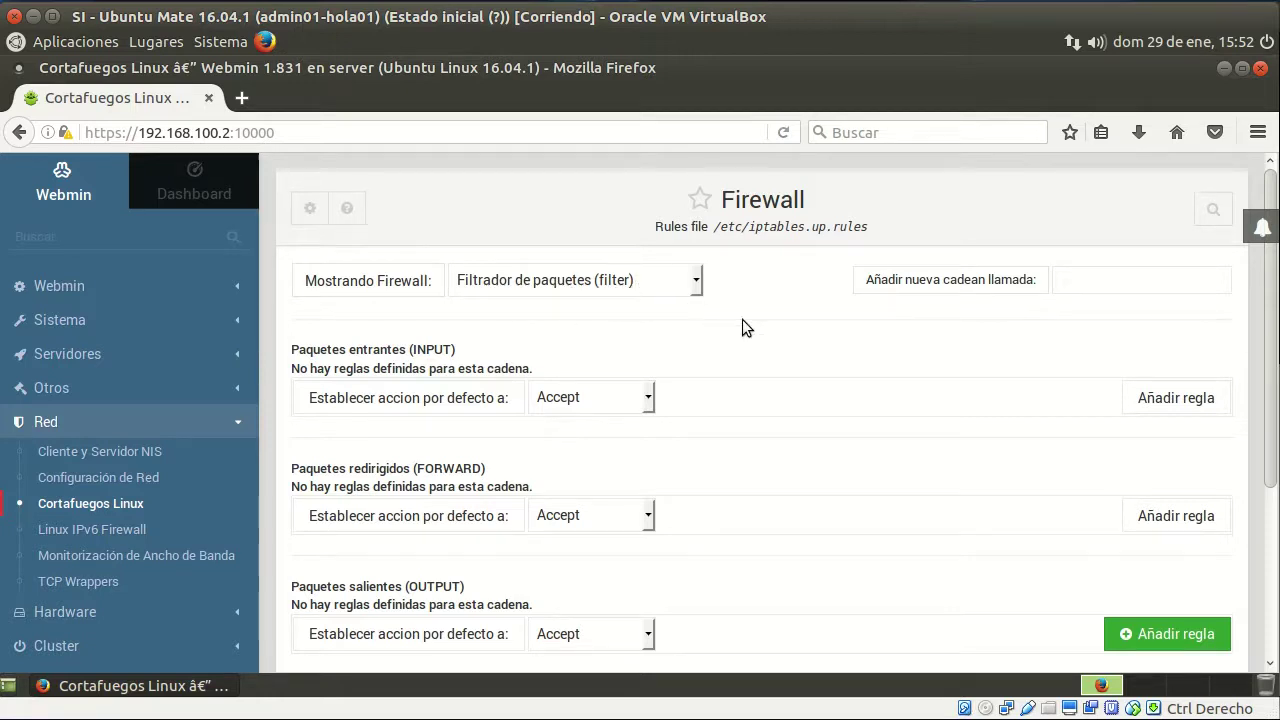
scroll(793, 336, "down", 1)
scroll(791, 338, "down", 1)
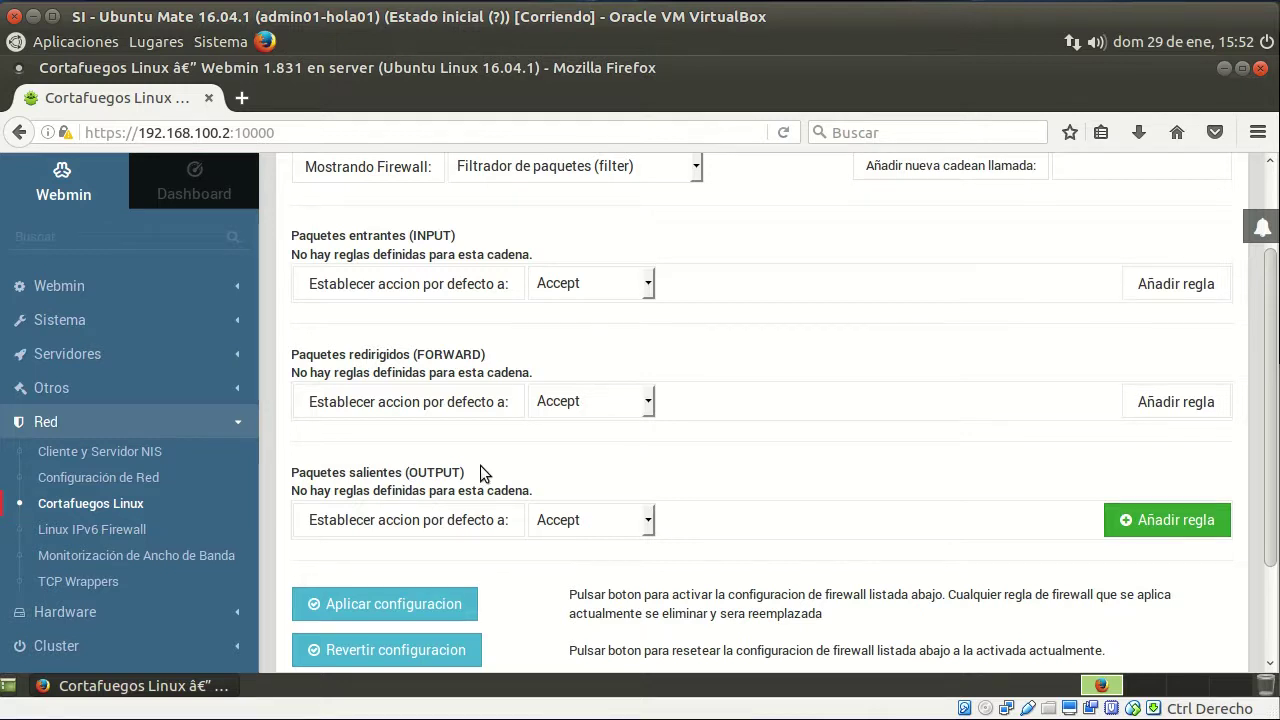
scroll(621, 440, "up", 1)
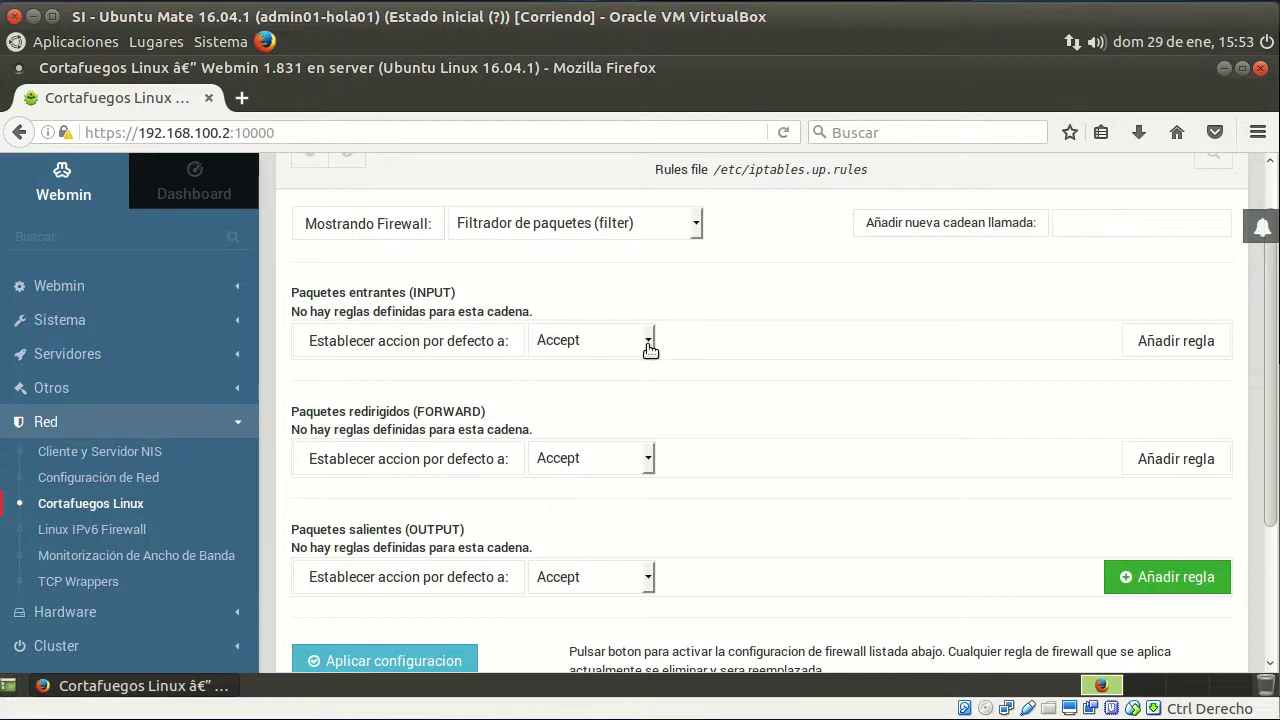
Set the INPUT chain's default action to Drop
left_click(648, 341)
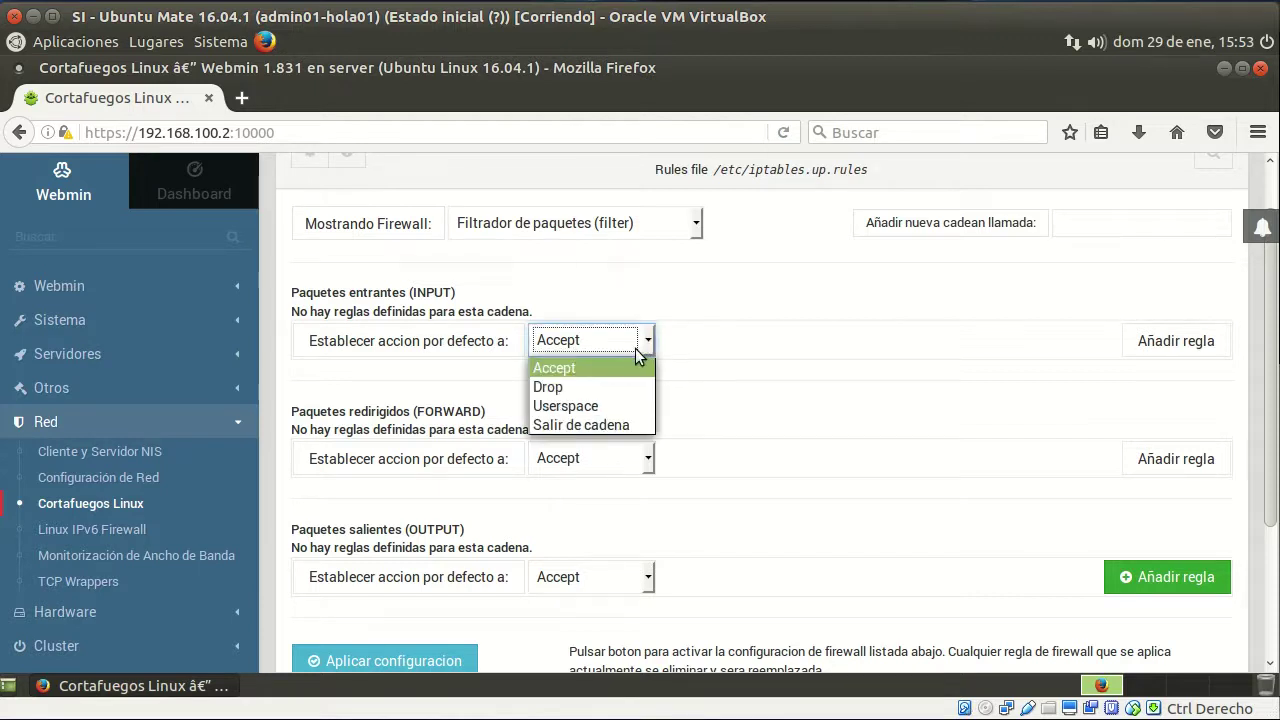
left_click(580, 389)
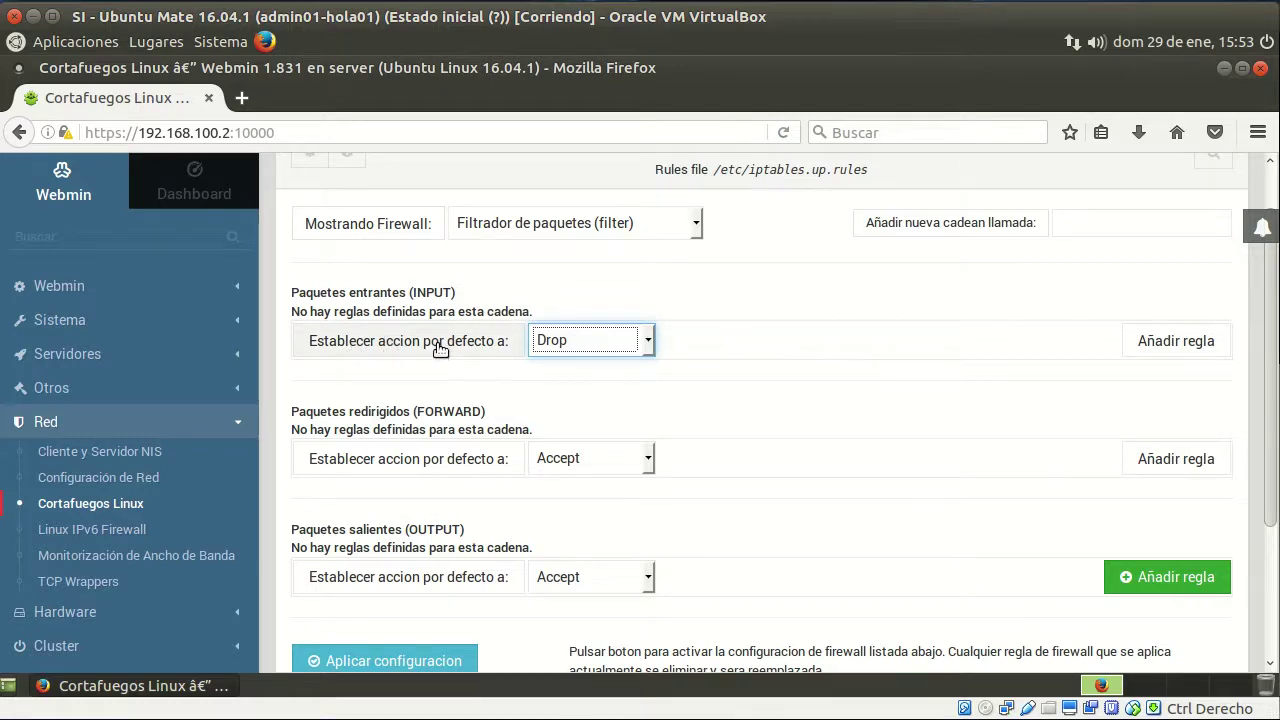
left_click(440, 345)
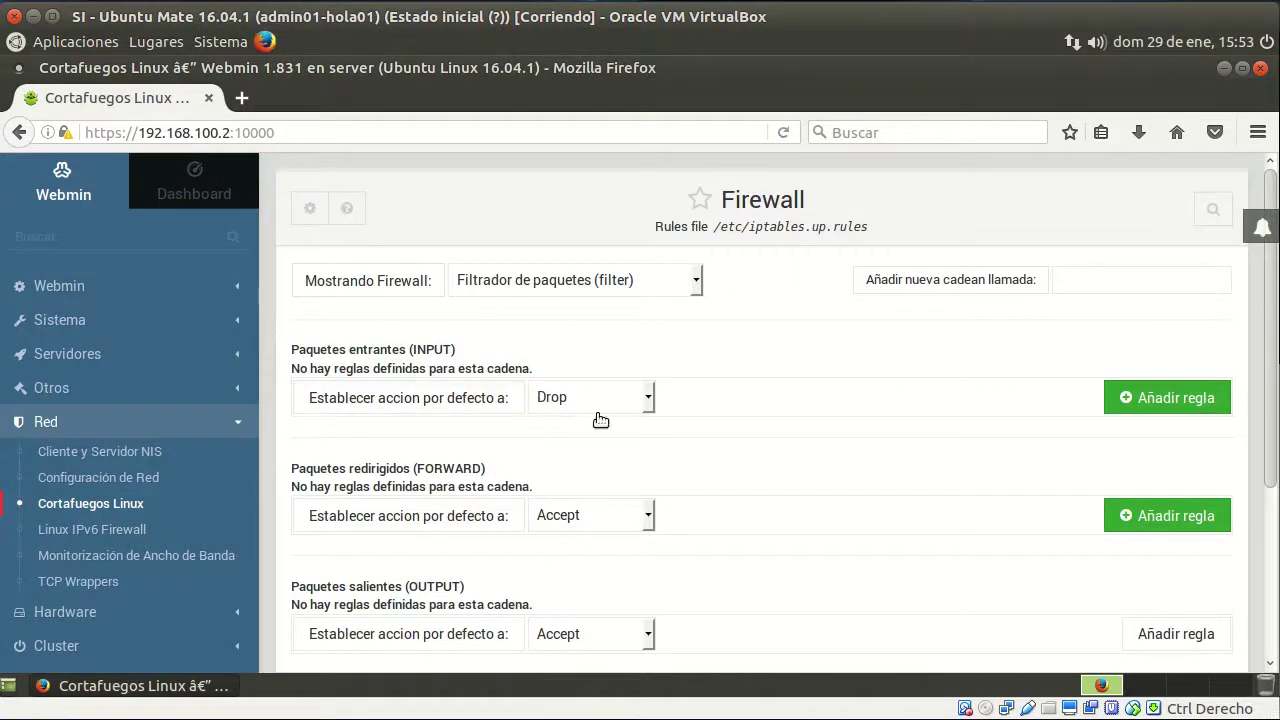
Start a new INPUT rule commented 'Aceptar HTTP' with action Aceptar
left_click(1157, 400)
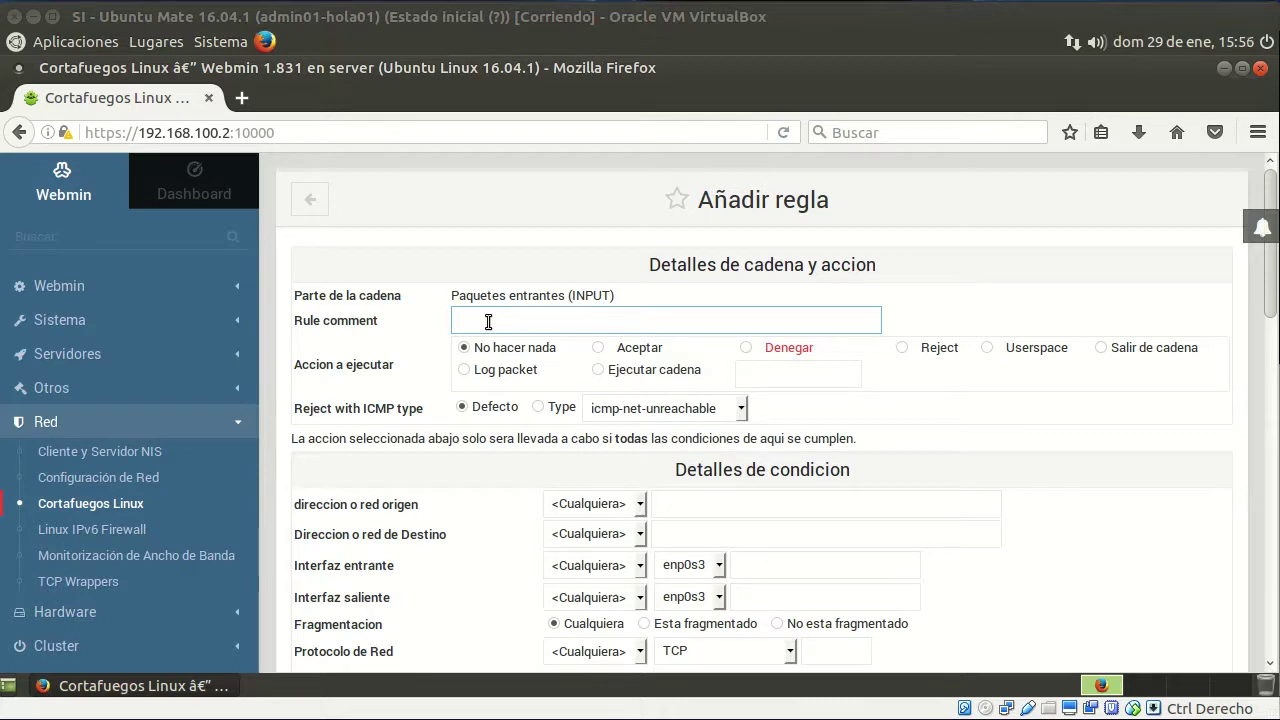
left_click(487, 321)
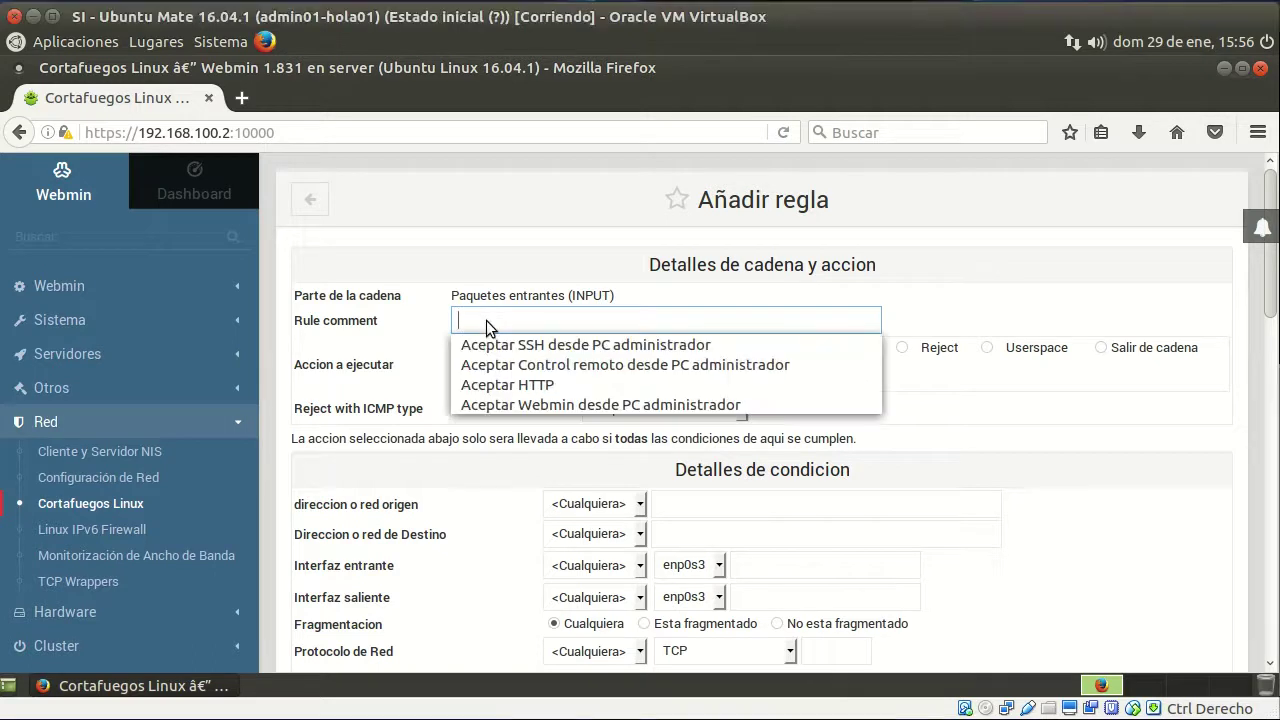
type("A")
left_click(545, 386)
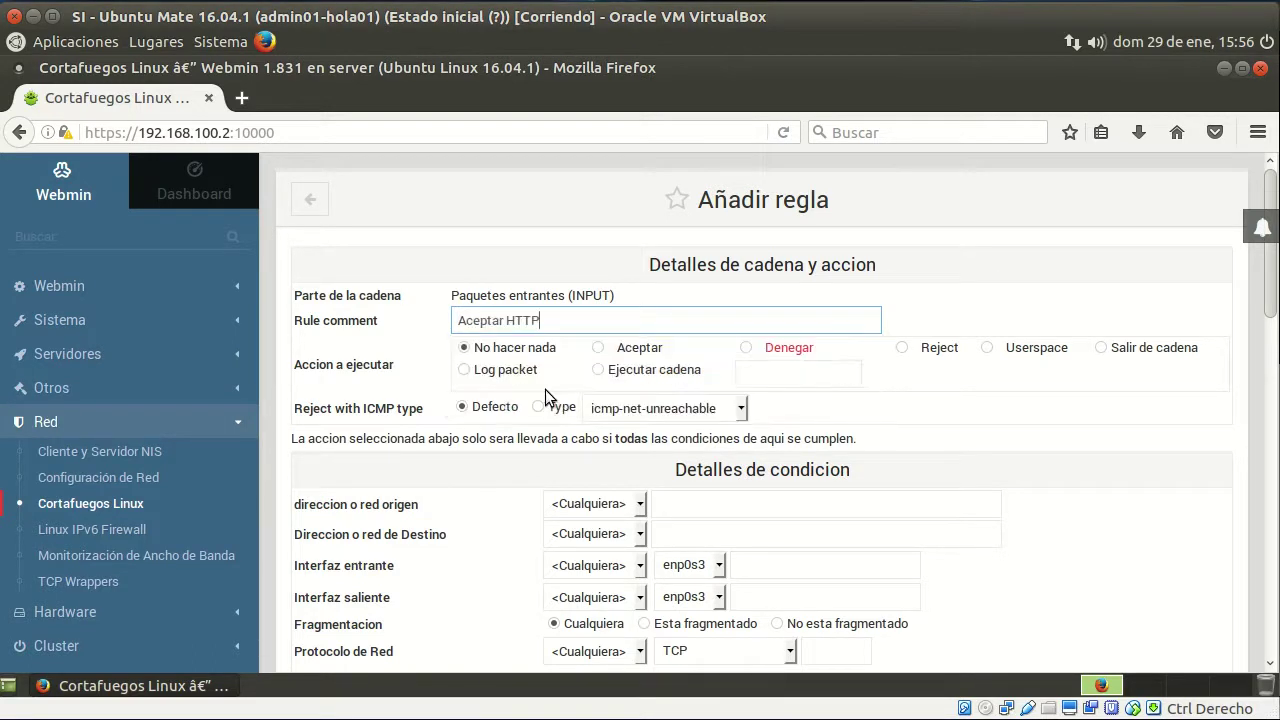
left_click(572, 320)
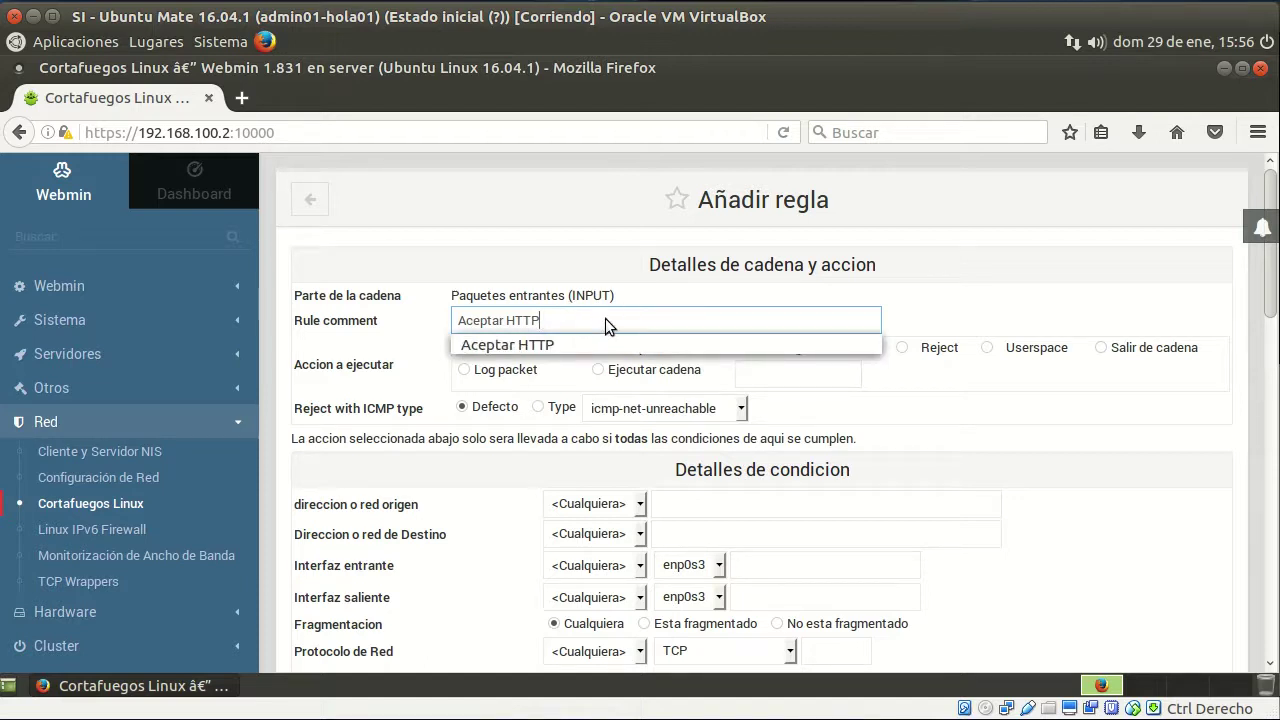
left_click(777, 377)
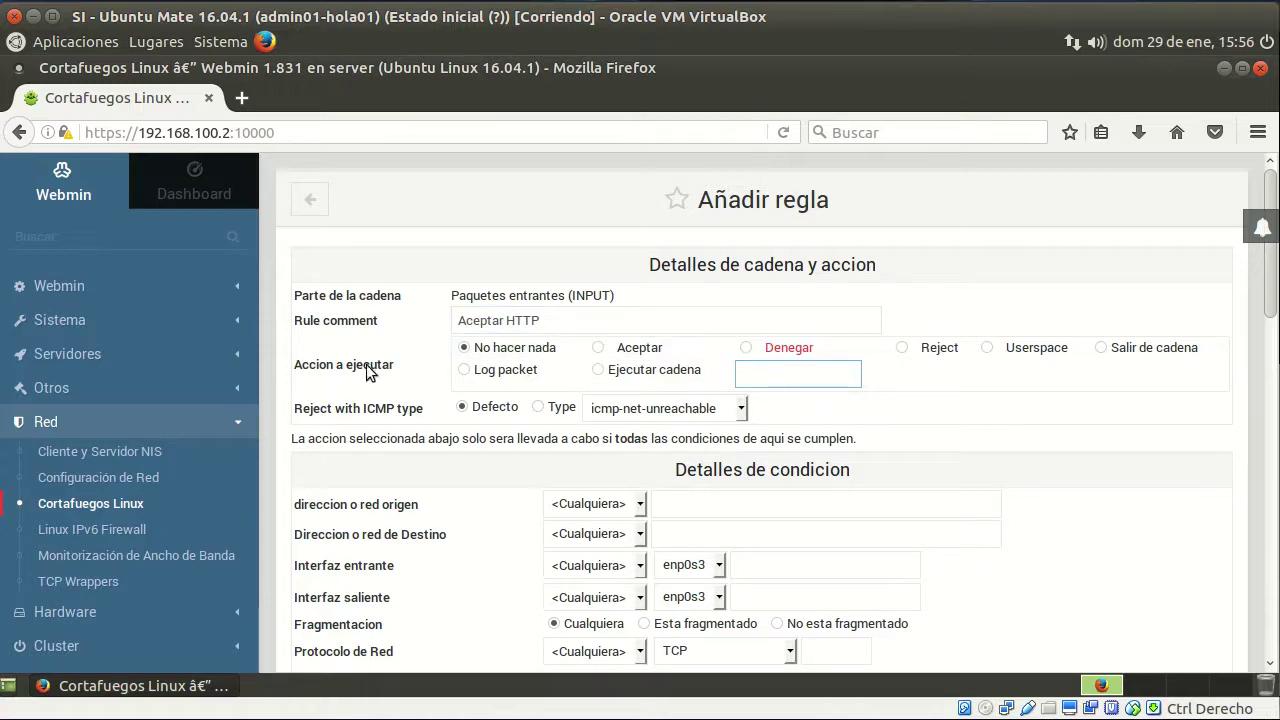
left_click(622, 352)
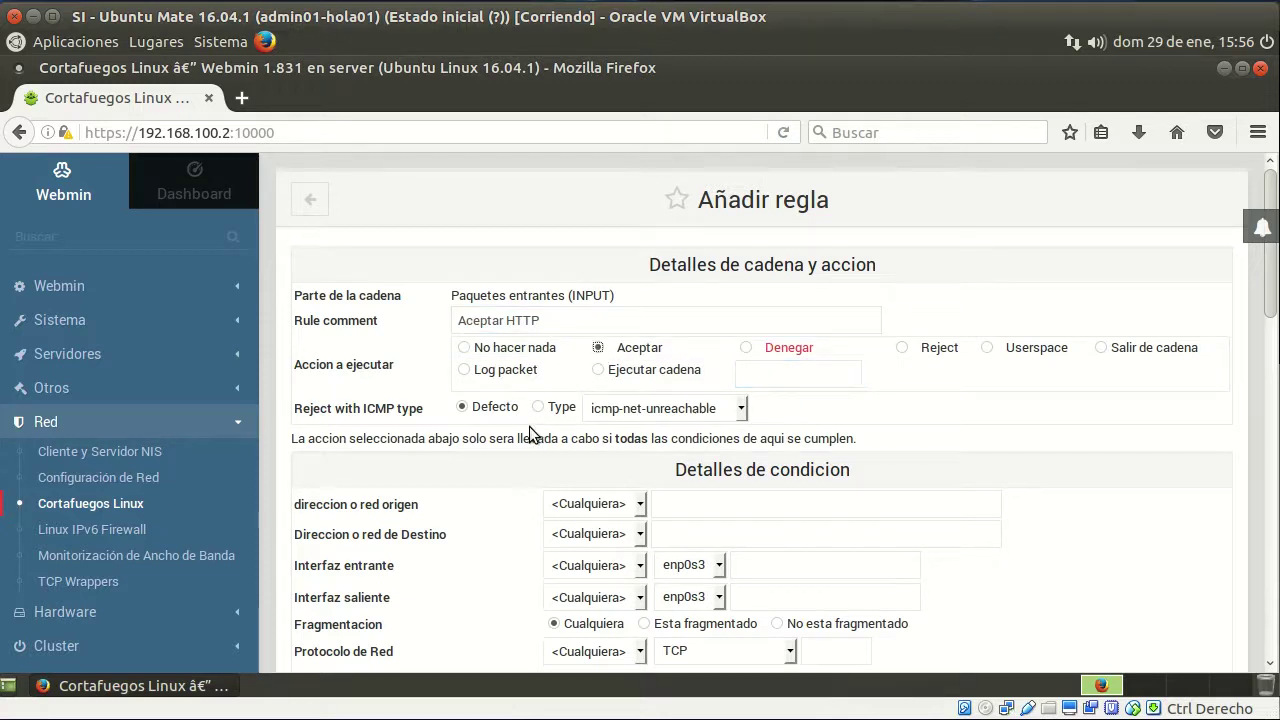
scroll(532, 432, "down", 2)
scroll(532, 426, "down", 3)
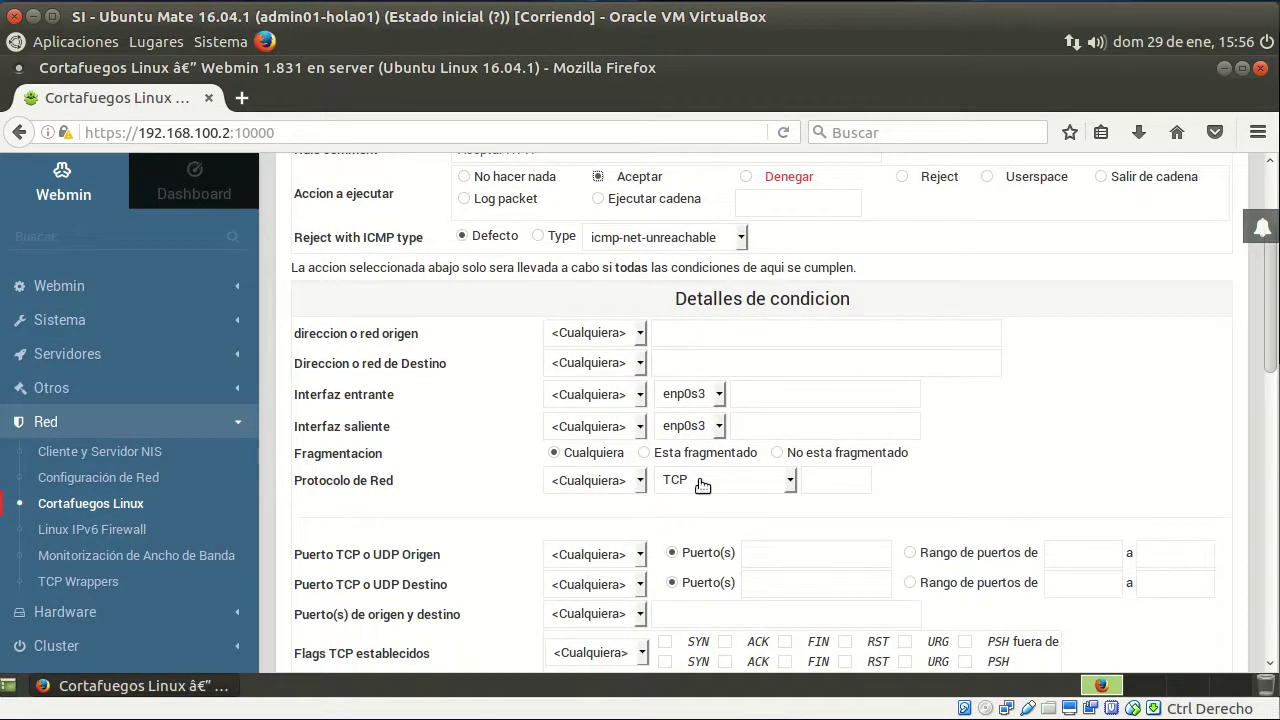
Match protocol Igual a TCP and destination port 80, then create the rule
left_click(597, 482)
left_click(610, 526)
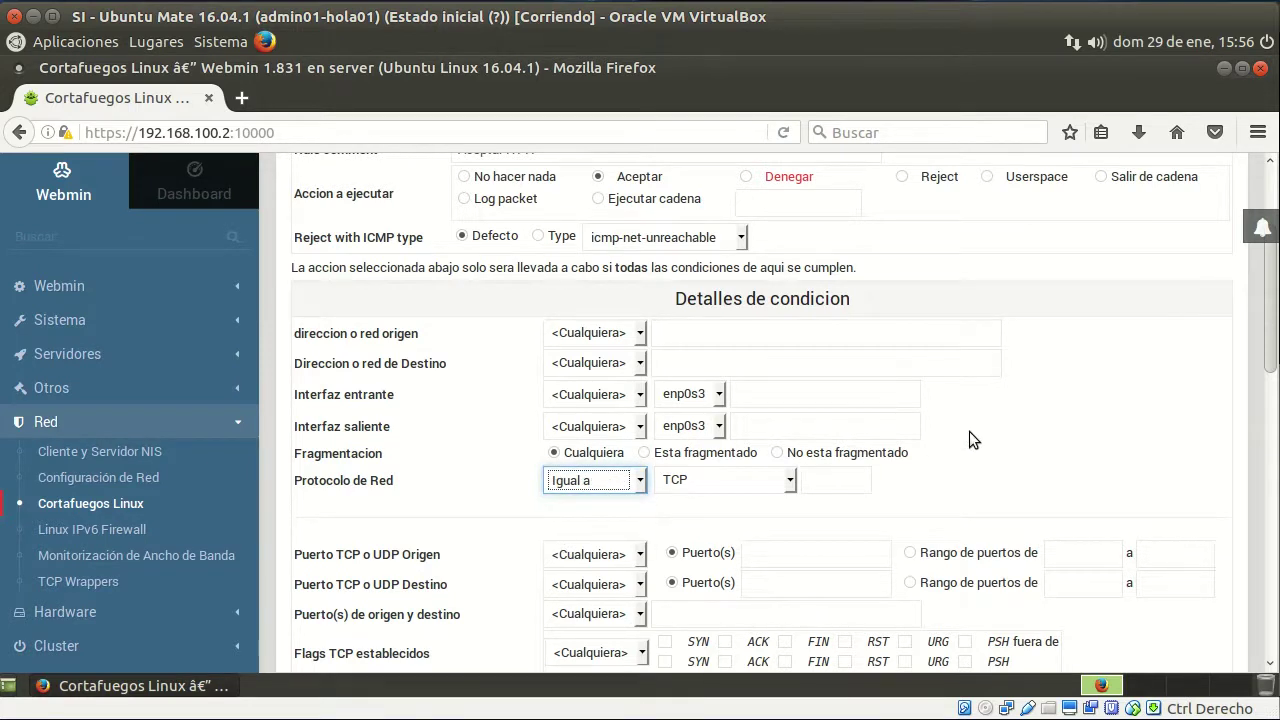
scroll(970, 425, "down", 2)
scroll(970, 425, "down", 5)
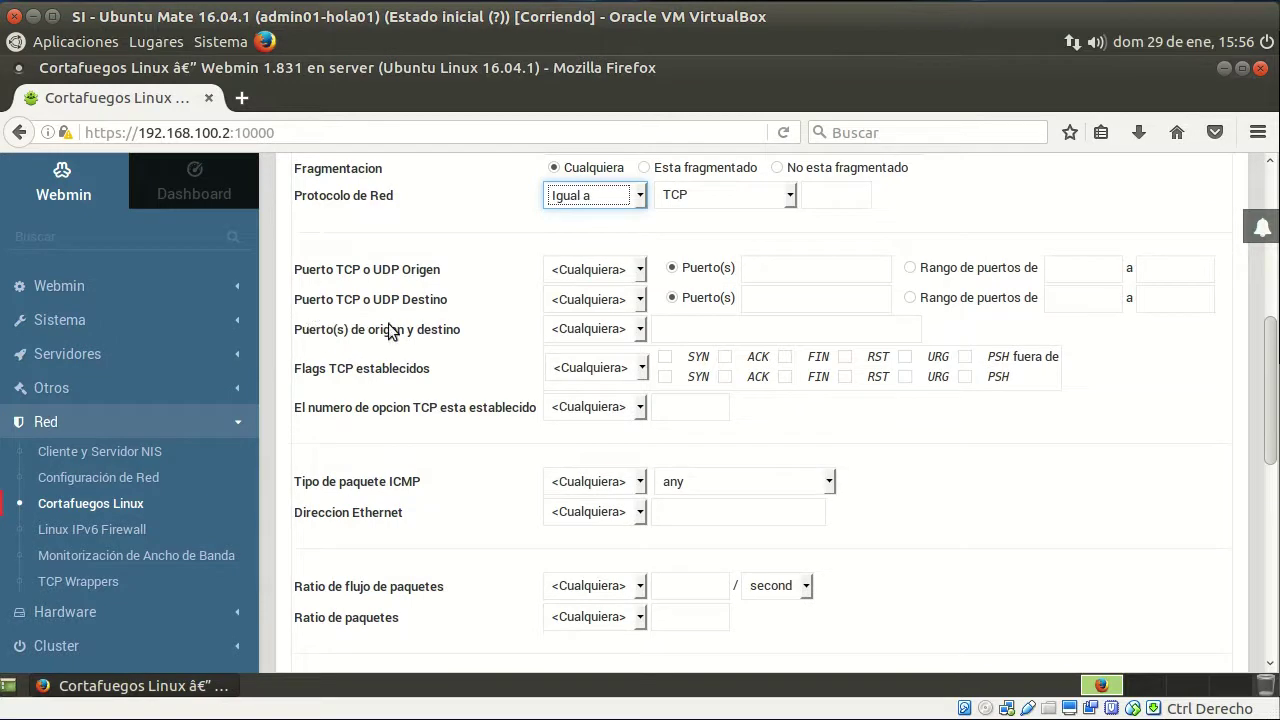
left_click(608, 302)
left_click(626, 336)
left_click(799, 300)
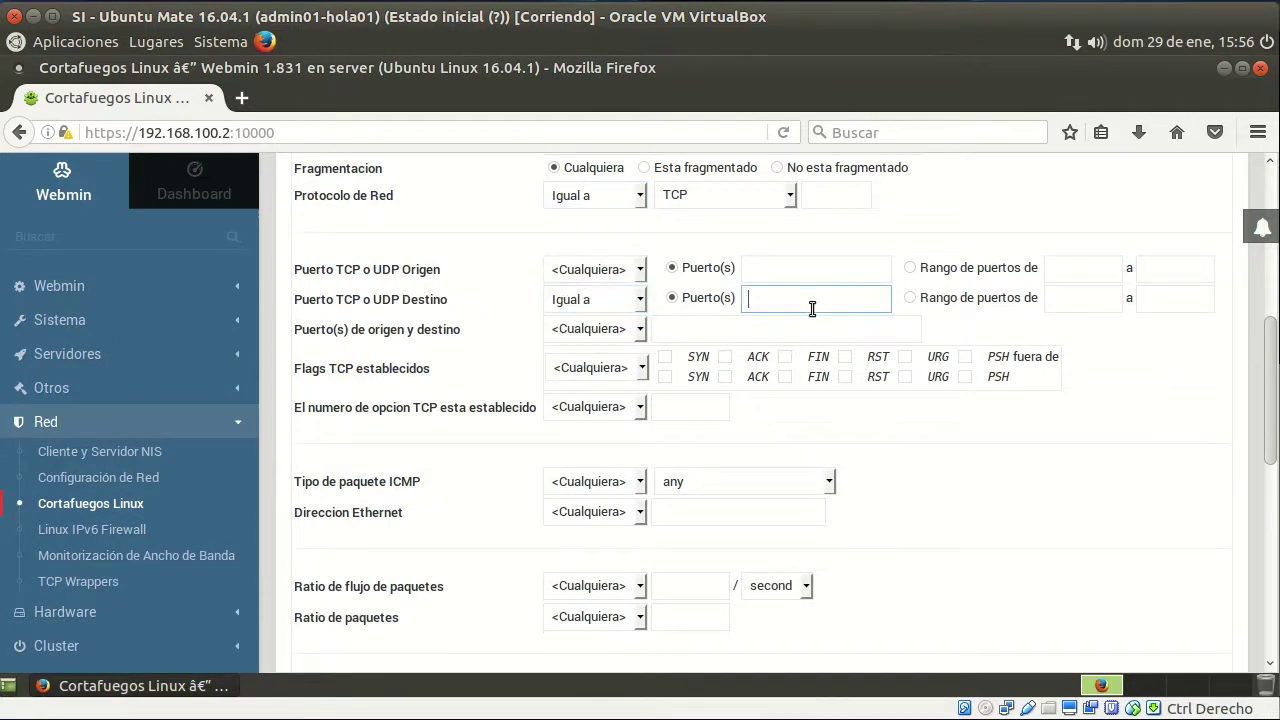
type("80")
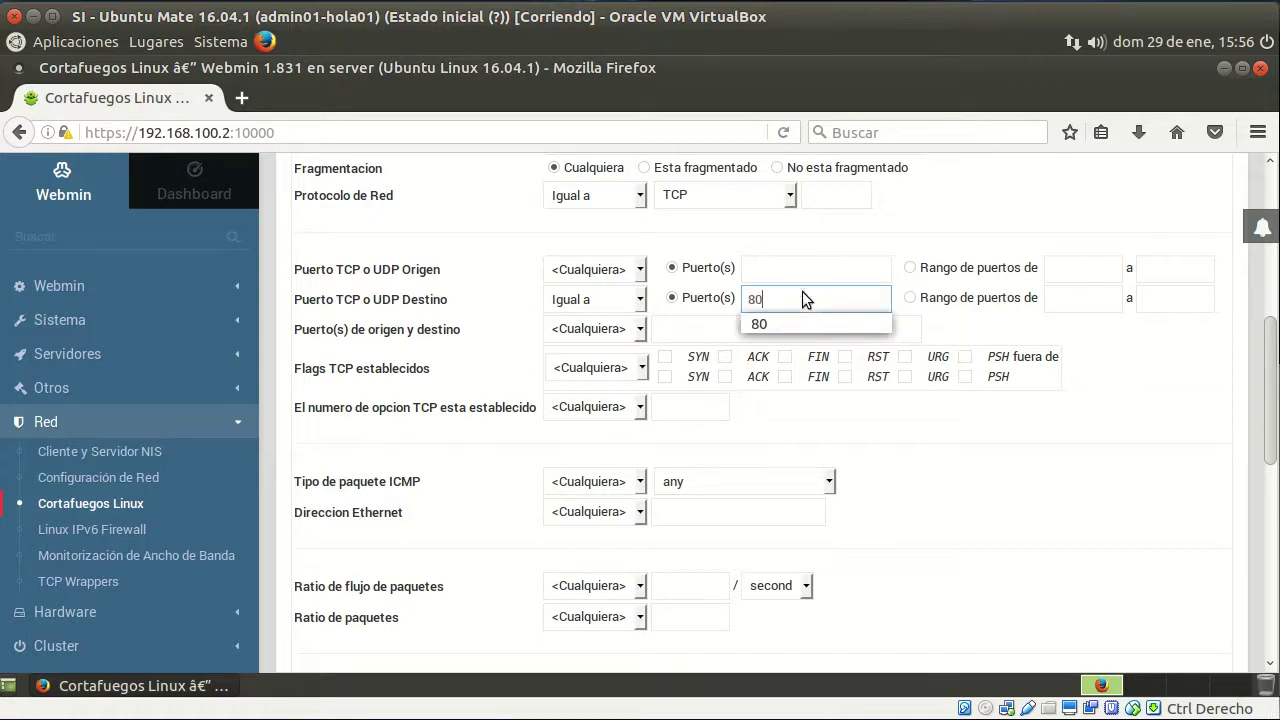
left_click(923, 448)
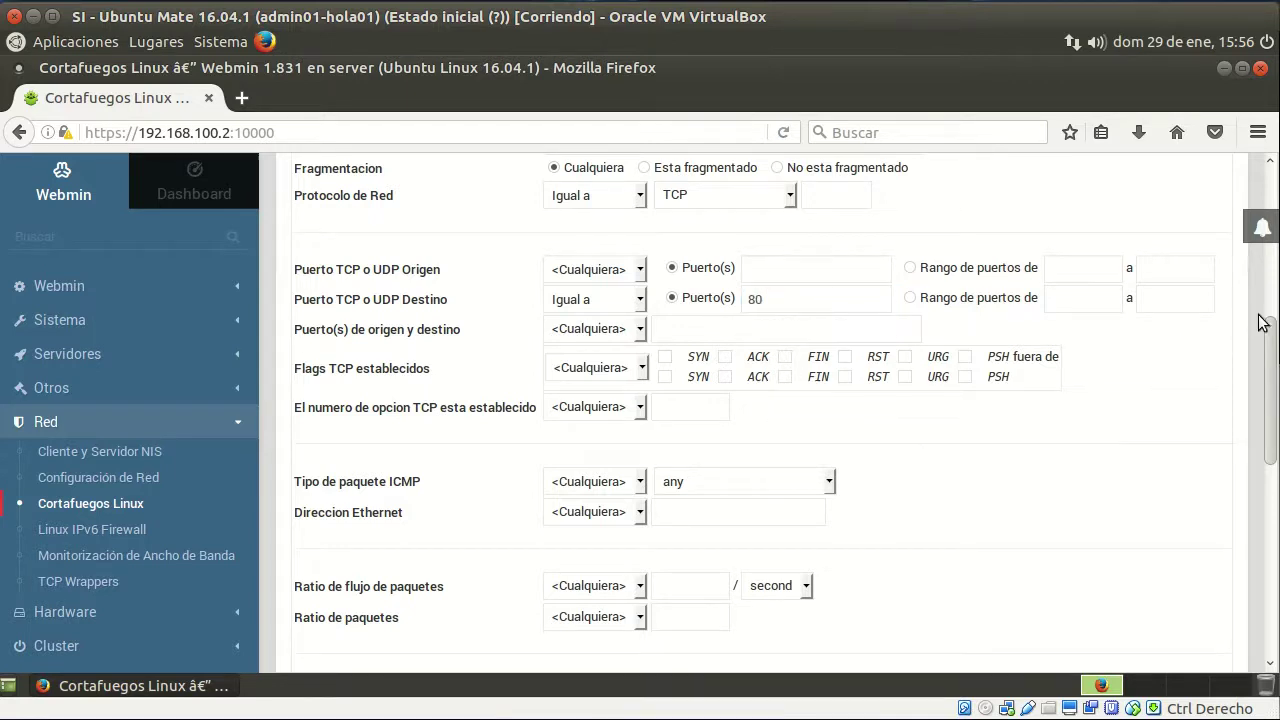
scroll(1270, 388, "down", 1)
left_click_drag(1270, 388, 1272, 554)
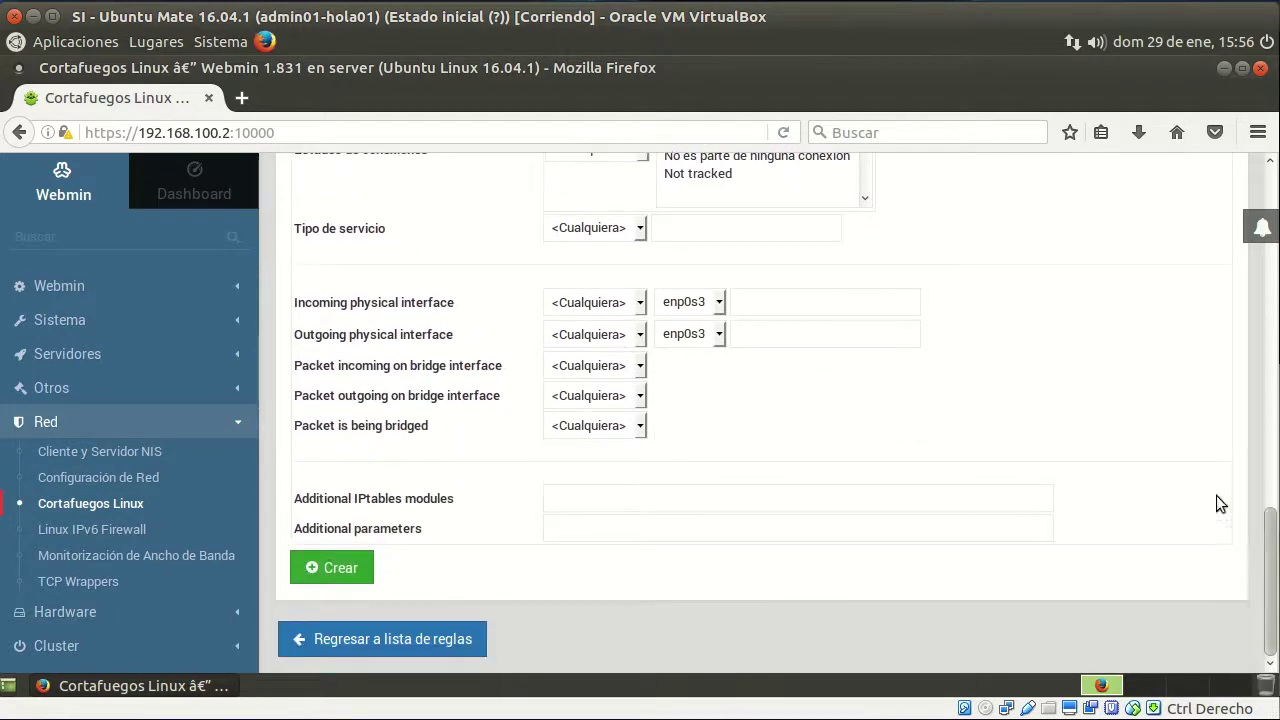
left_click(354, 575)
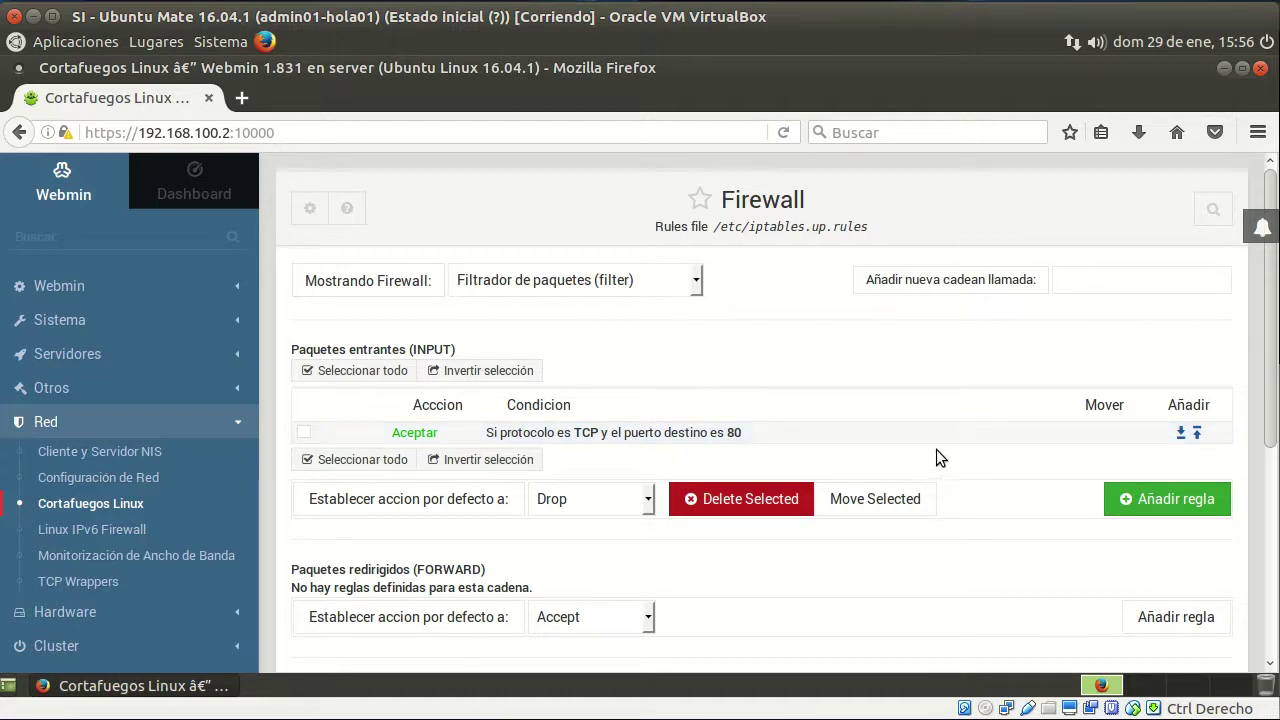
Add another rule under Paquetes entrantes (INPUT)
left_click(1182, 510)
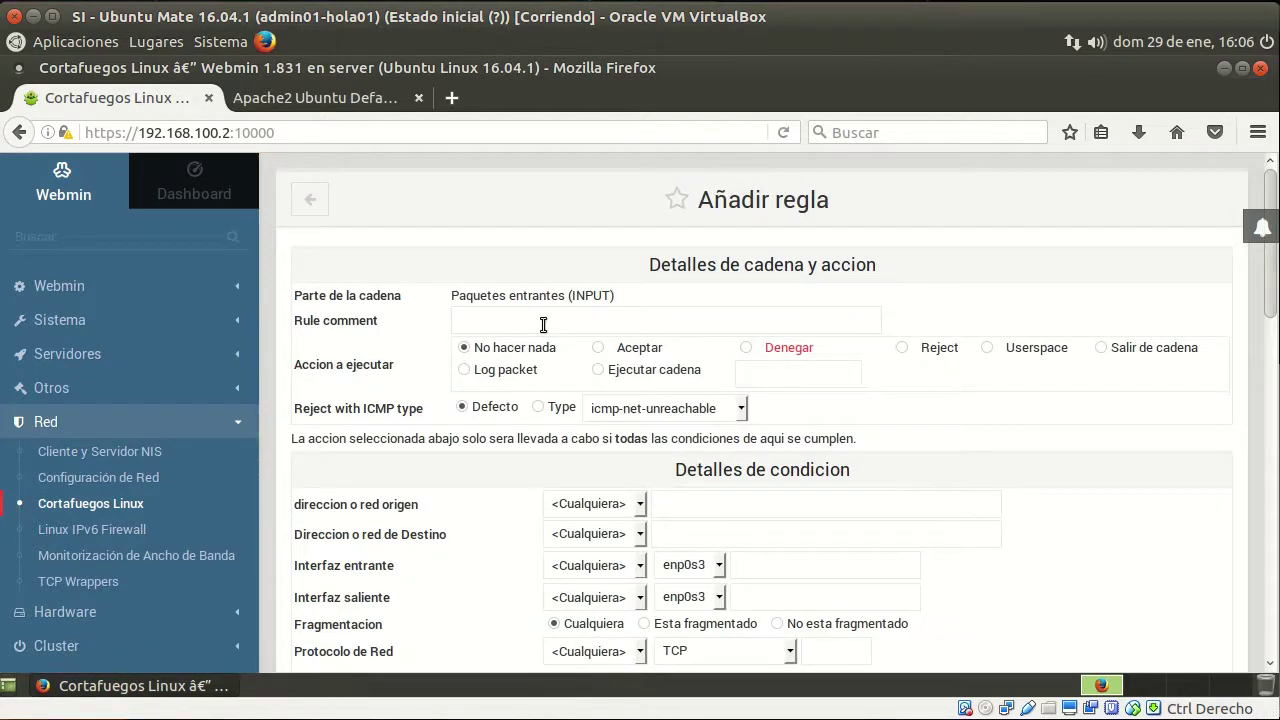
Comment the rule 'Permitir control remoto desde PC administrador', set Aceptar, and source address Igual a
left_click(546, 322)
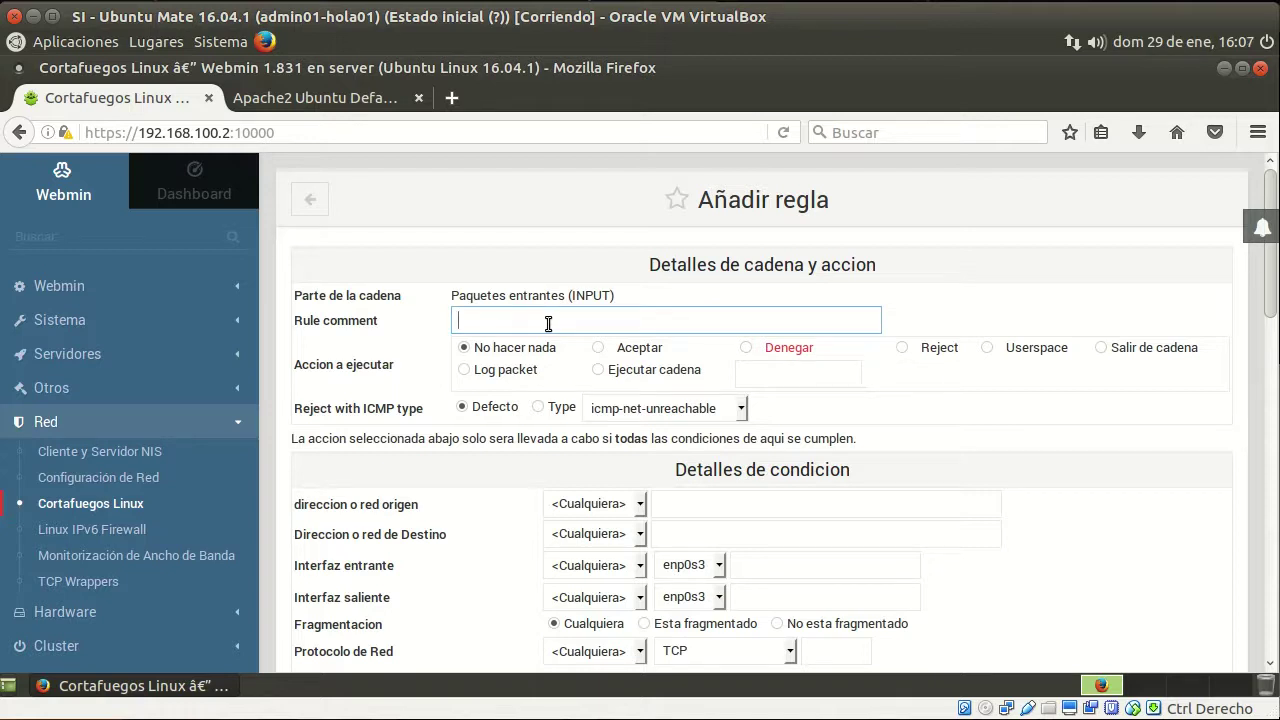
type("PErm")
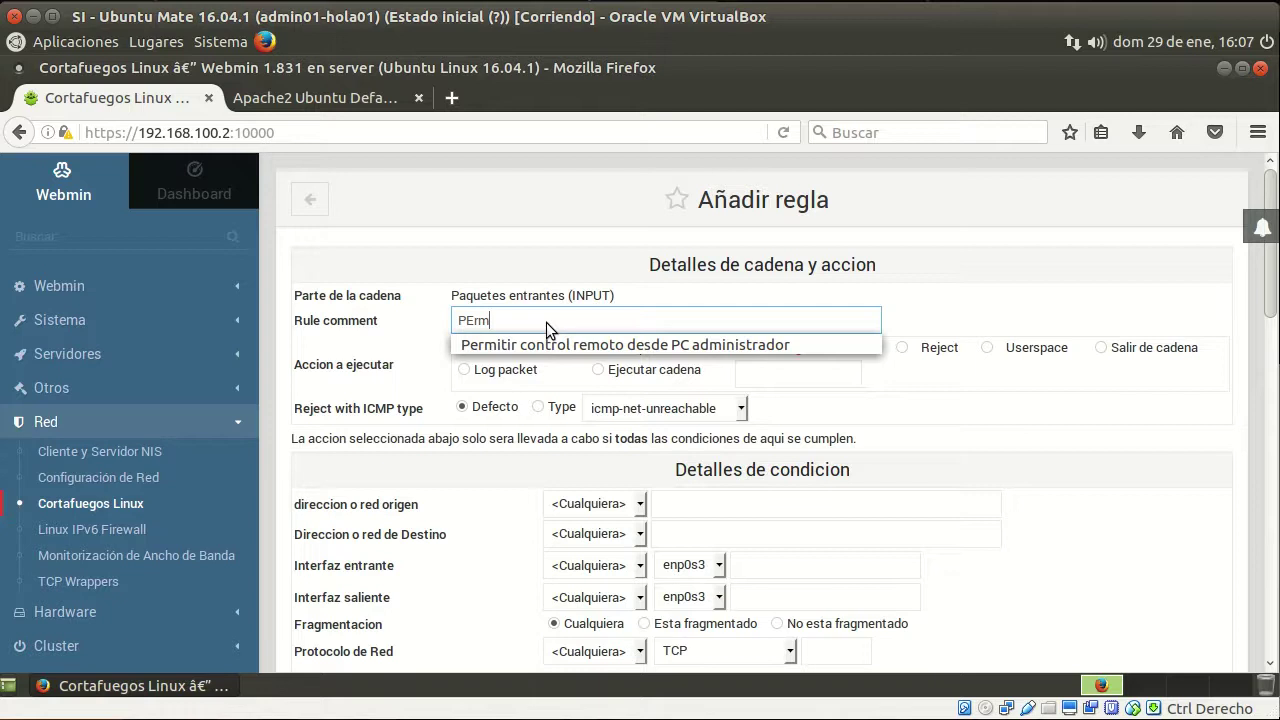
left_click(583, 344)
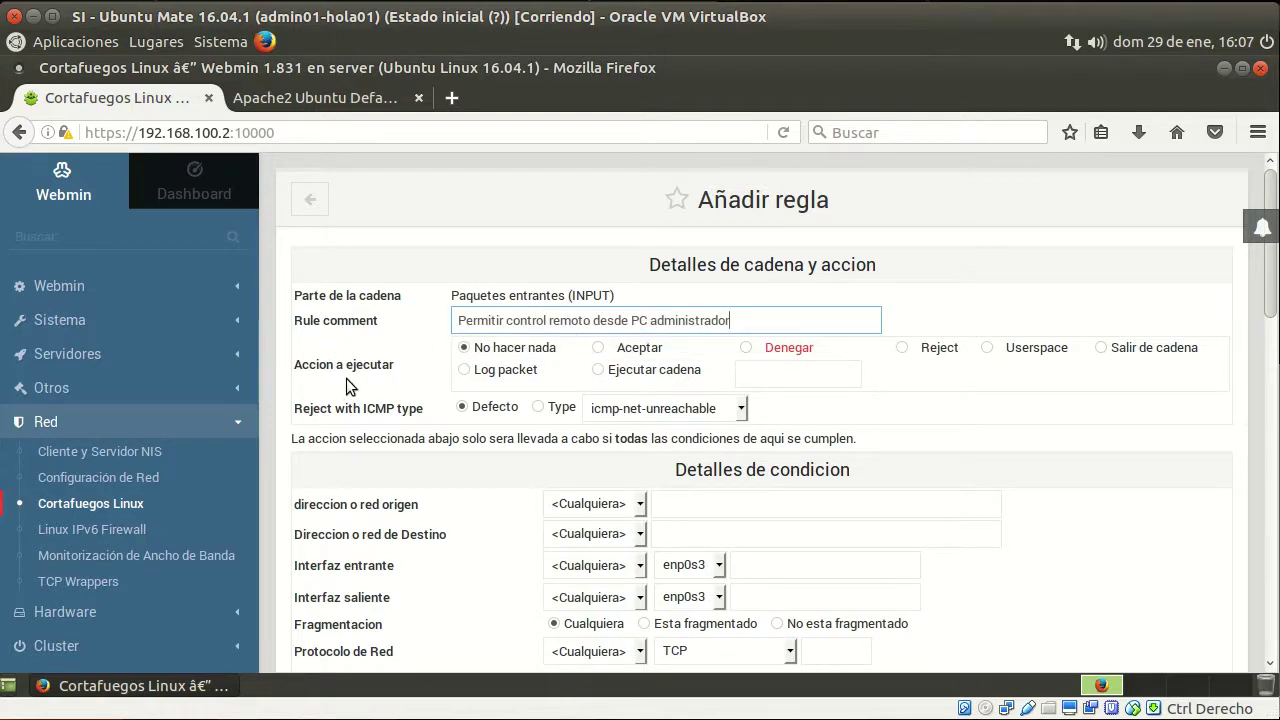
left_click(597, 348)
scroll(895, 464, "down", 3)
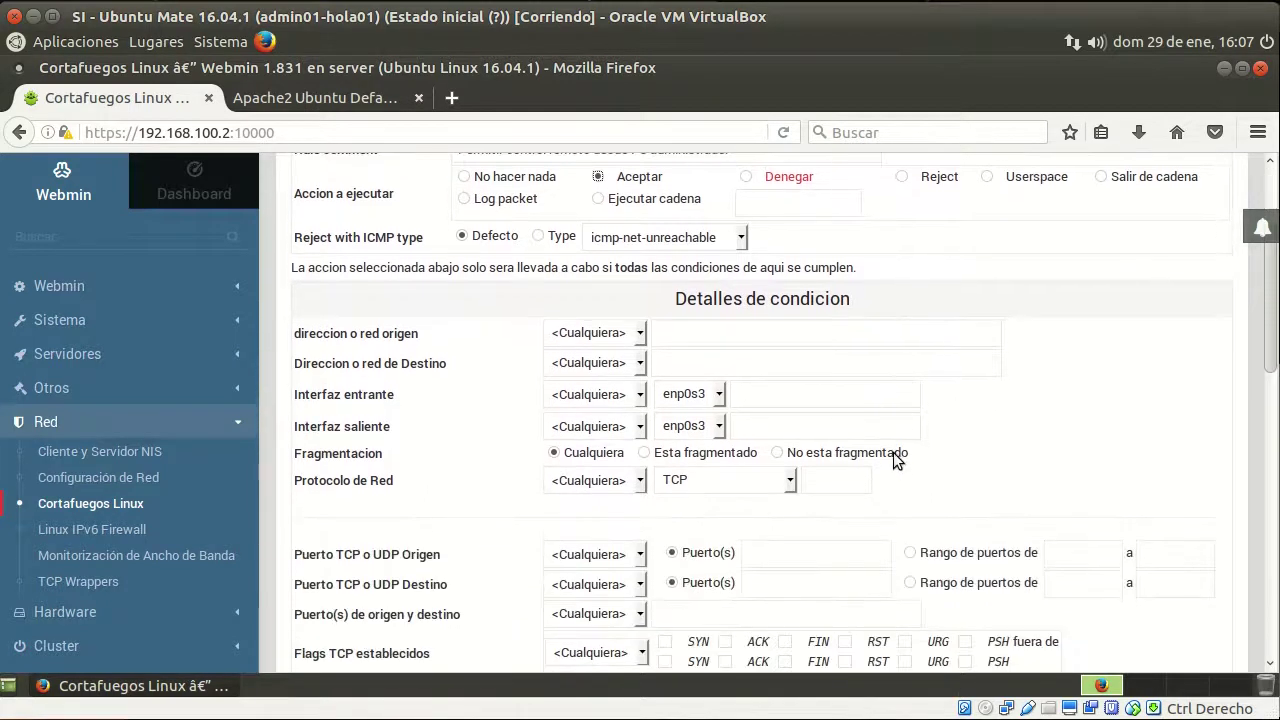
scroll(726, 289, "down", 1)
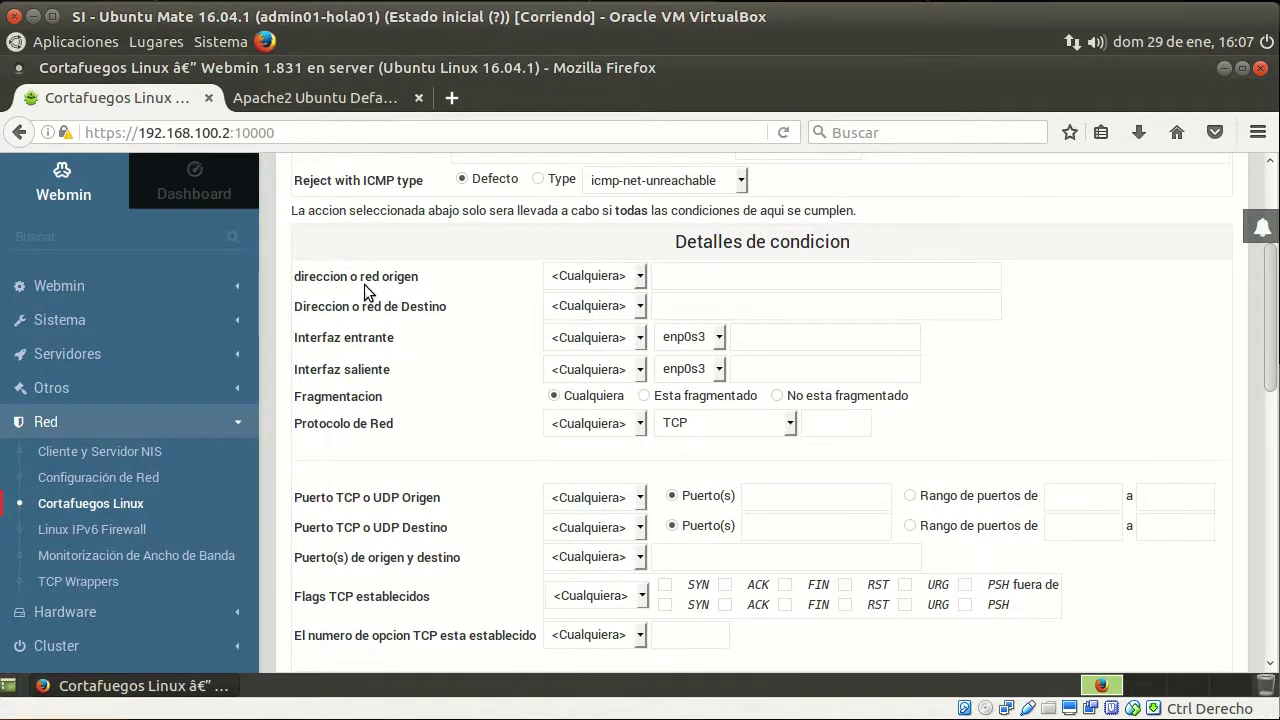
left_click(606, 280)
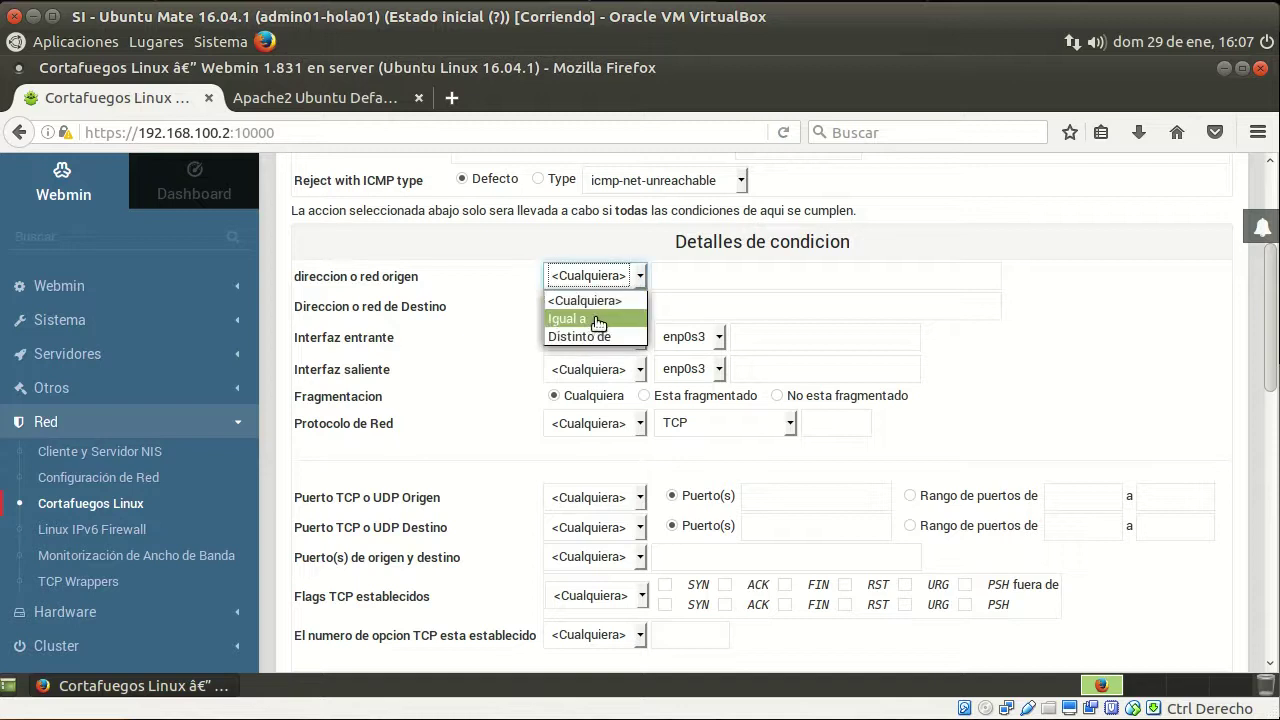
left_click(606, 319)
left_click(742, 278)
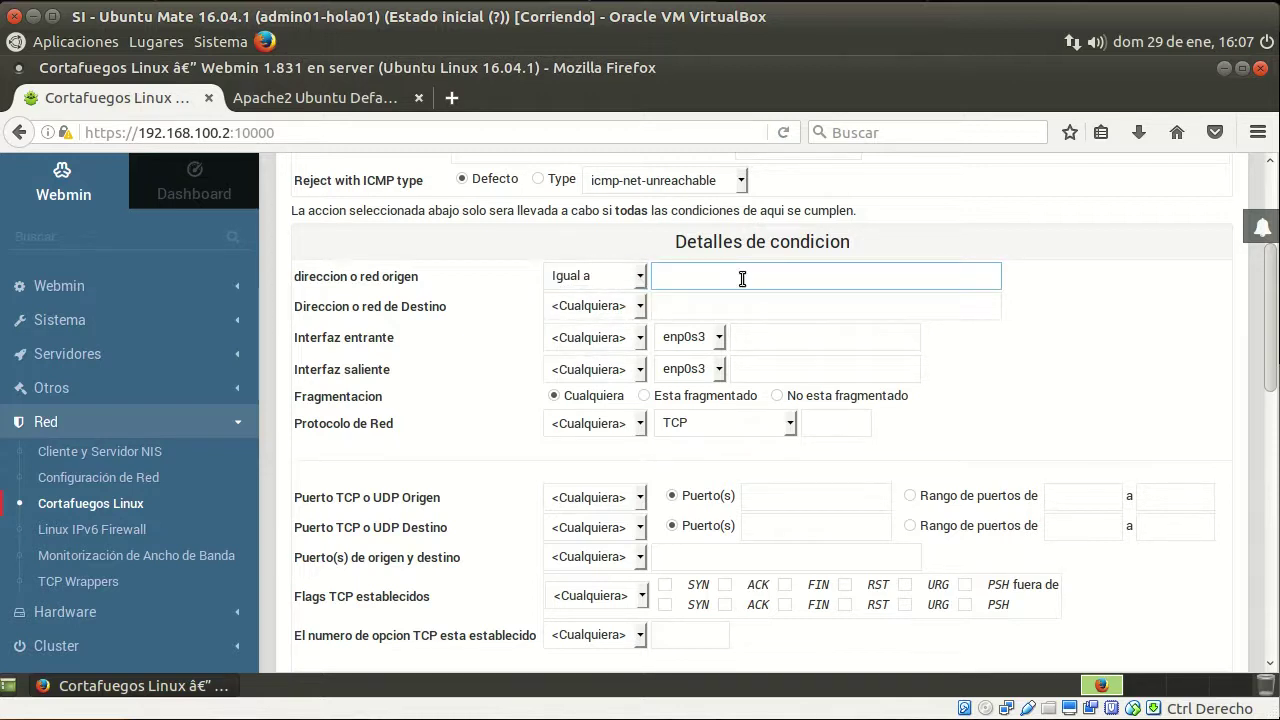
left_click(1076, 38)
Look up this machine's IPv4 address 192.168.100.200 and enter it as the rule's source address
left_click(935, 232)
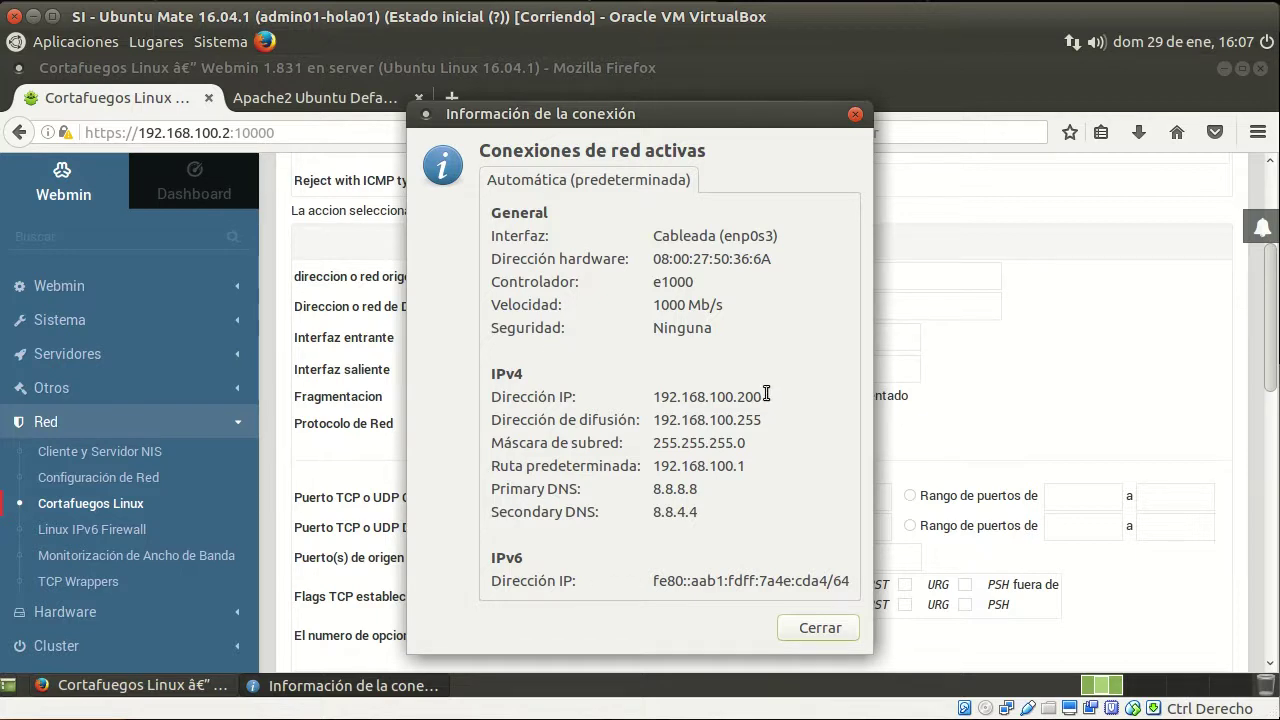
left_click_drag(764, 396, 652, 397)
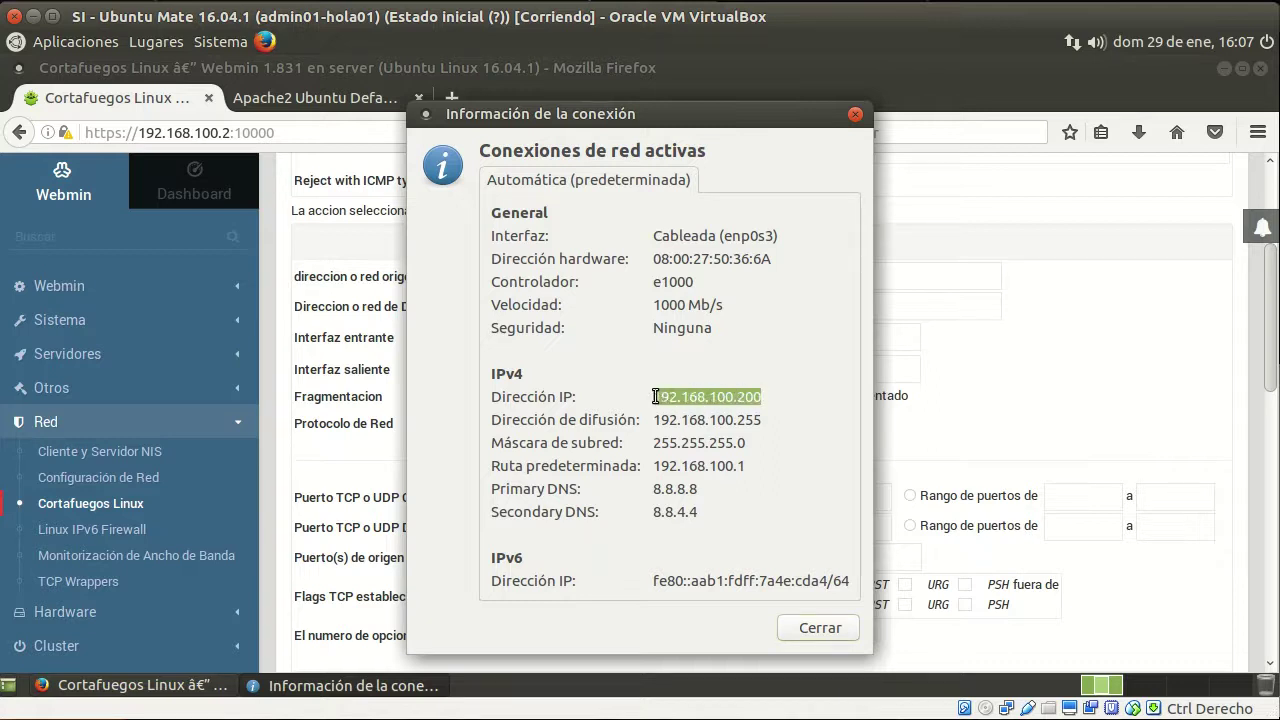
left_click(820, 627)
left_click(724, 276)
left_click(717, 271)
left_click(724, 301)
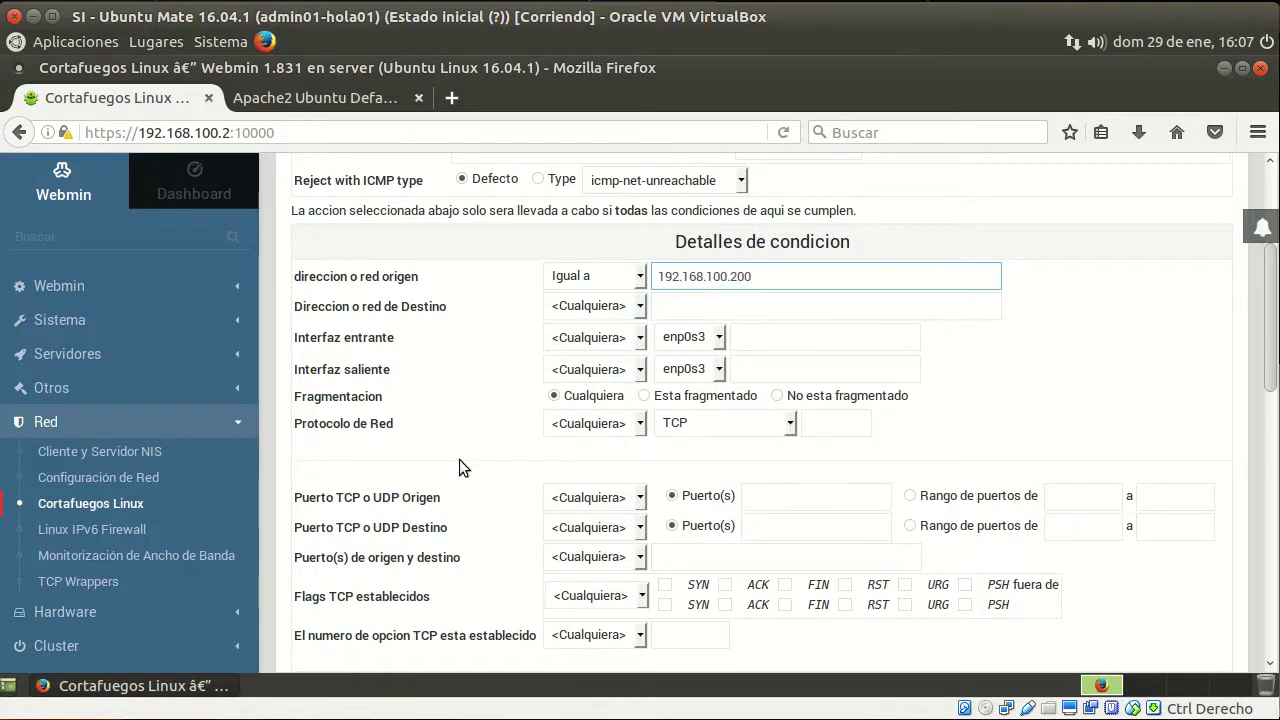
Match protocol TCP and destination ports 22,10000, then create the rule
left_click(585, 423)
left_click(596, 466)
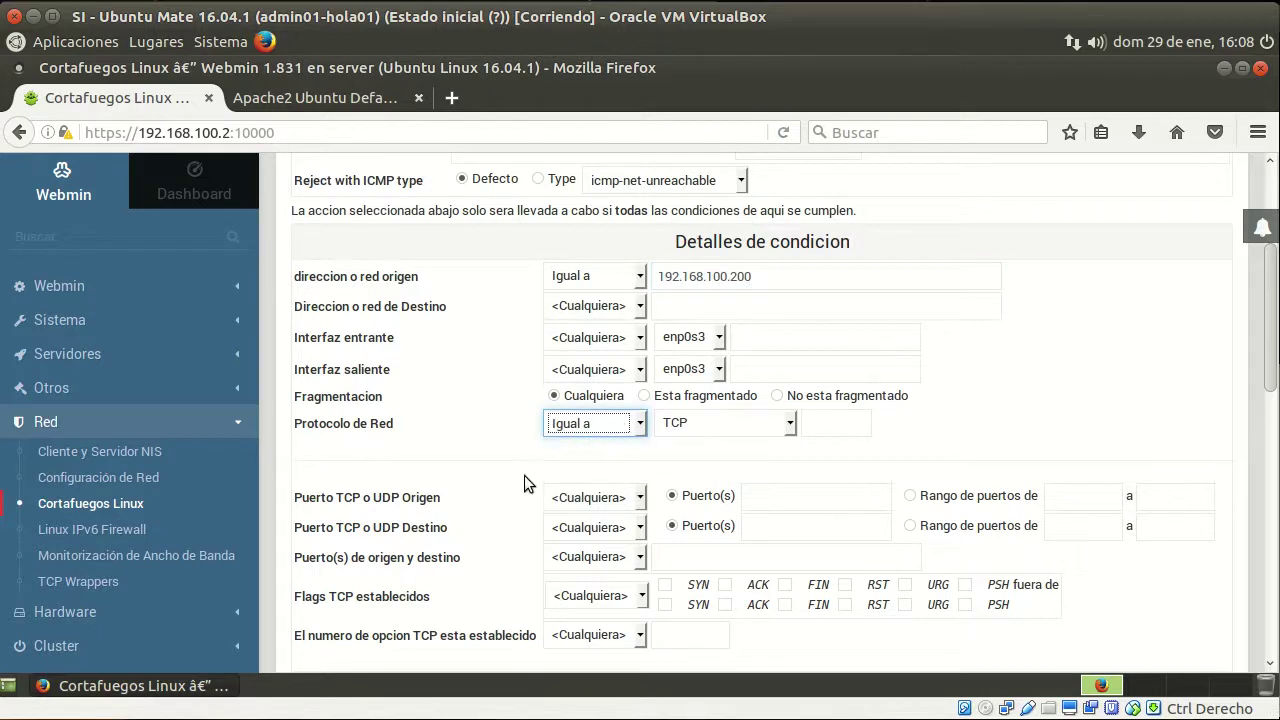
scroll(476, 466, "down", 2)
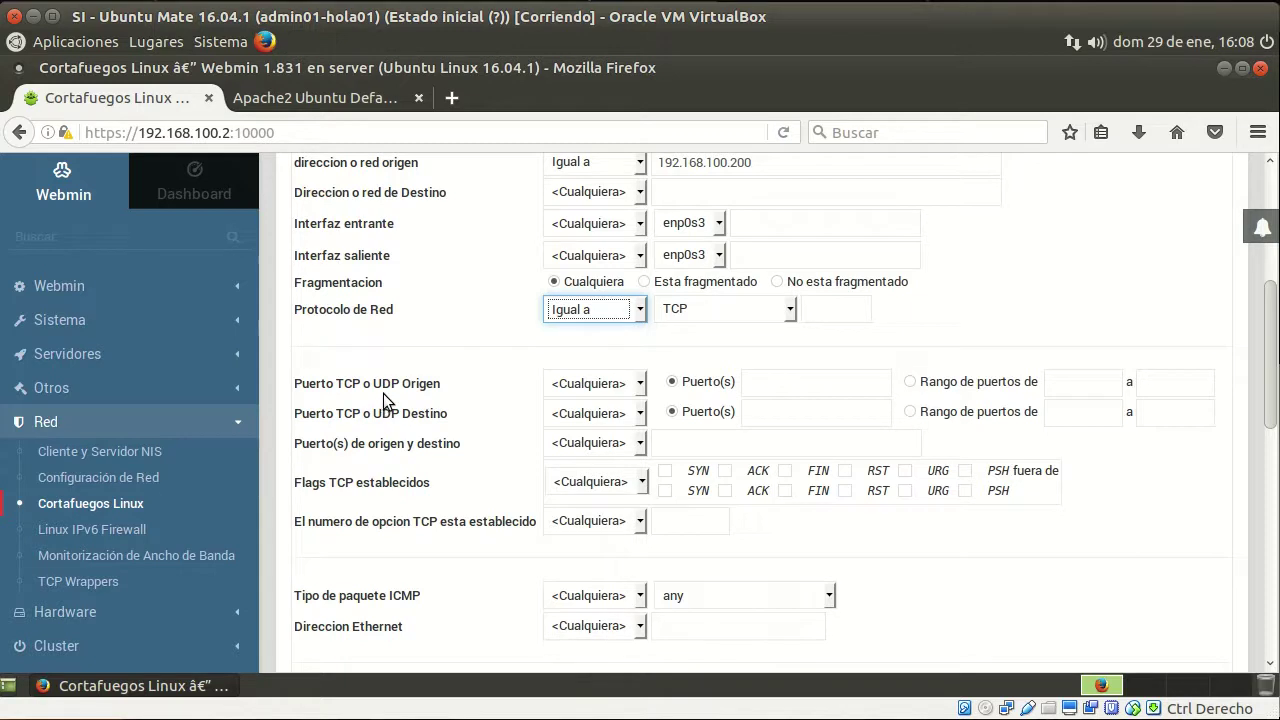
left_click(576, 420)
left_click(598, 455)
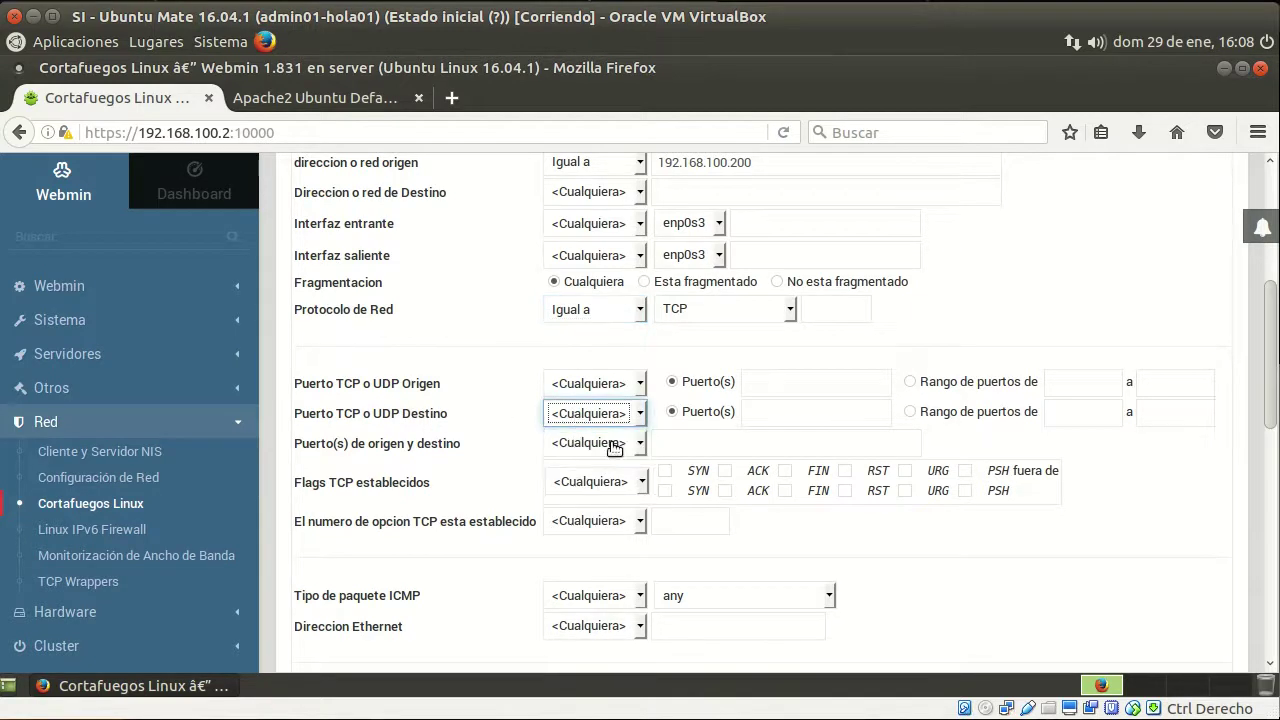
left_click(780, 413)
type("22")
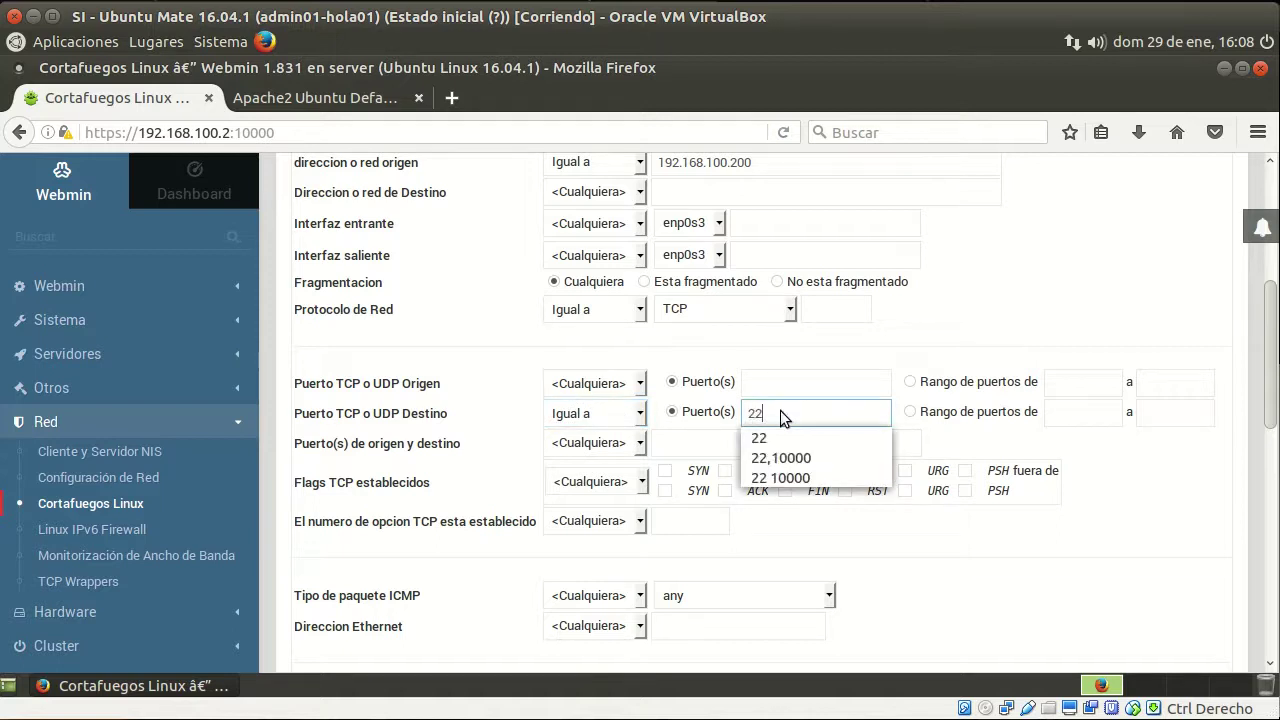
type(",")
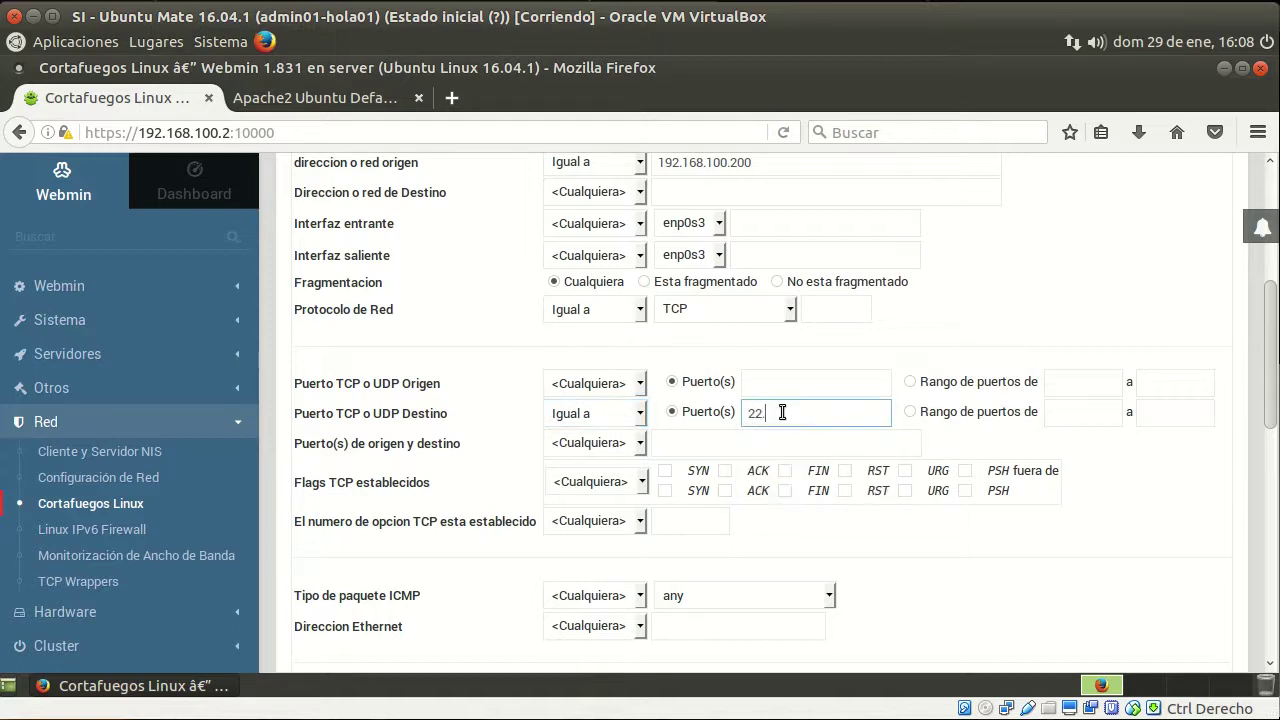
type(",")
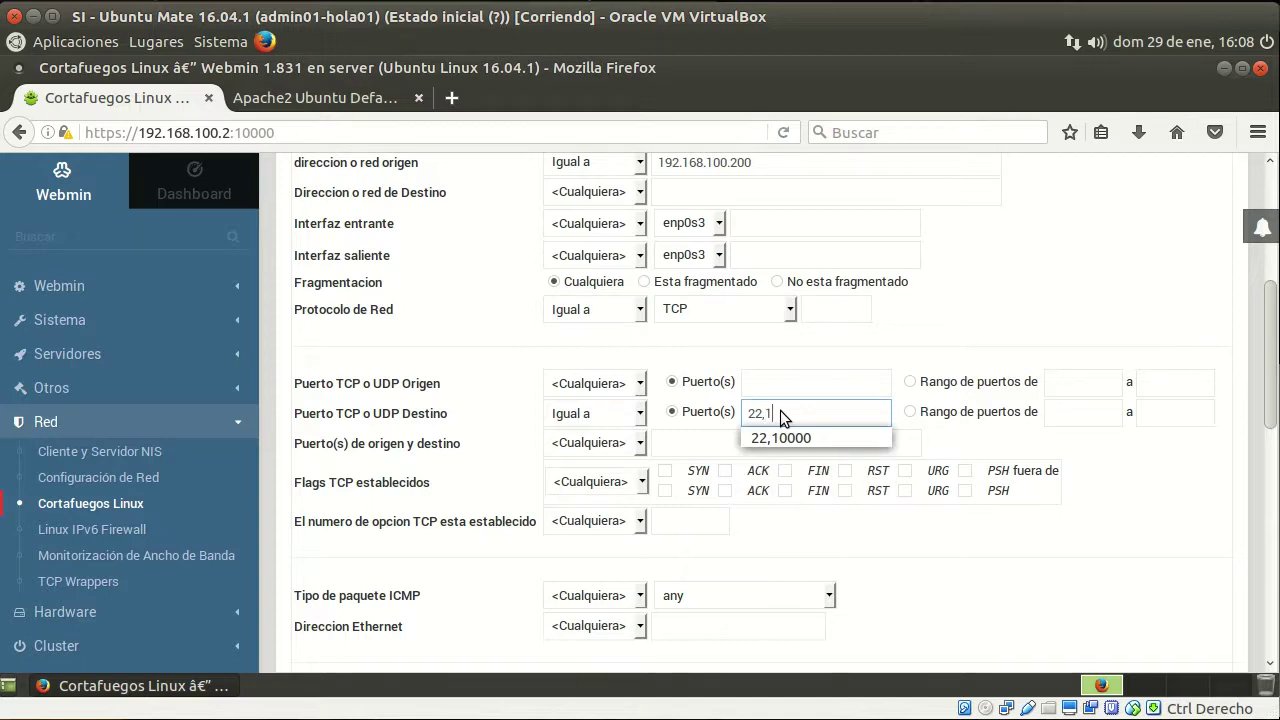
type("10000")
left_click(856, 378)
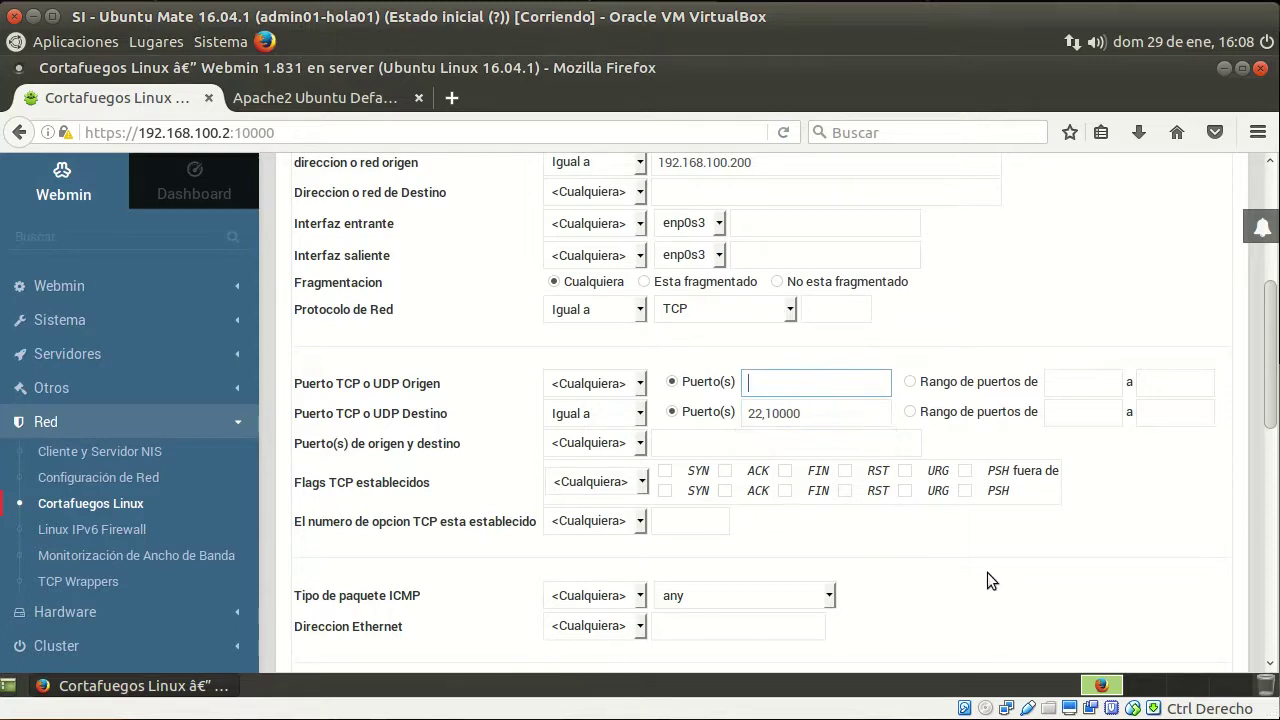
scroll(987, 572, "down", 5)
scroll(980, 560, "down", 8)
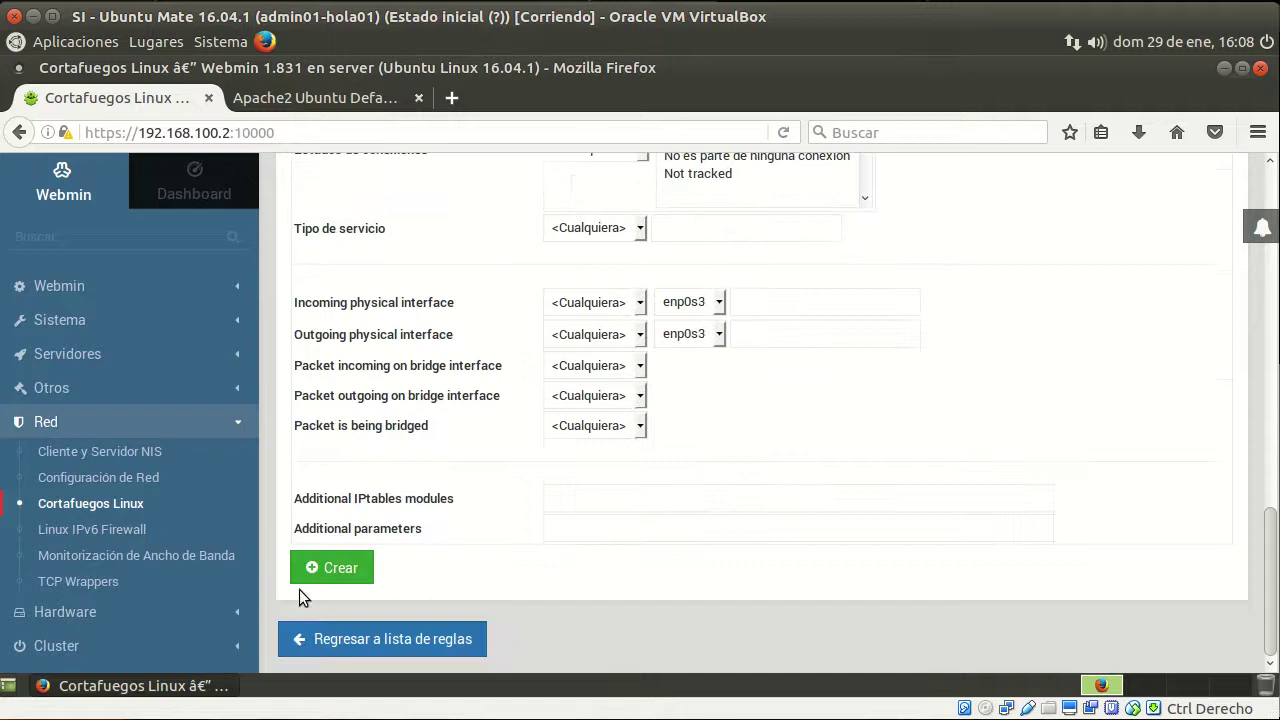
left_click(347, 577)
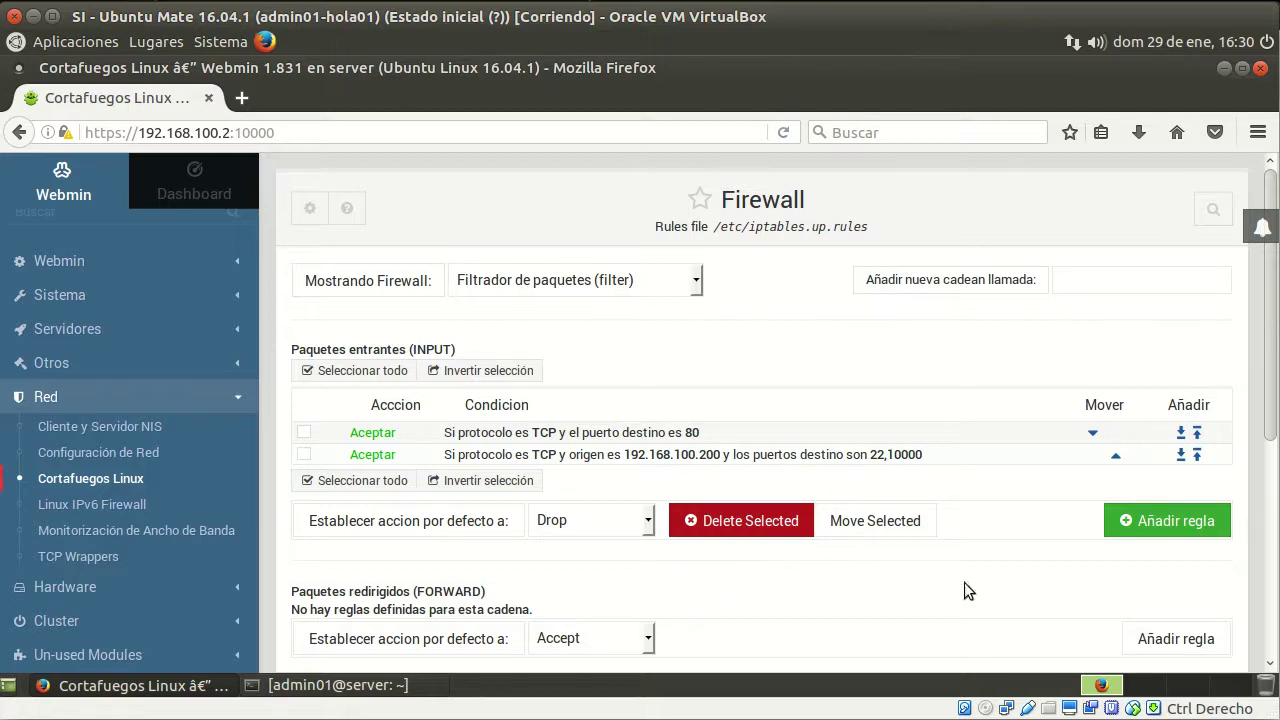
Open a blank Añadir regla form for incoming packets (INPUT)
left_click(1185, 530)
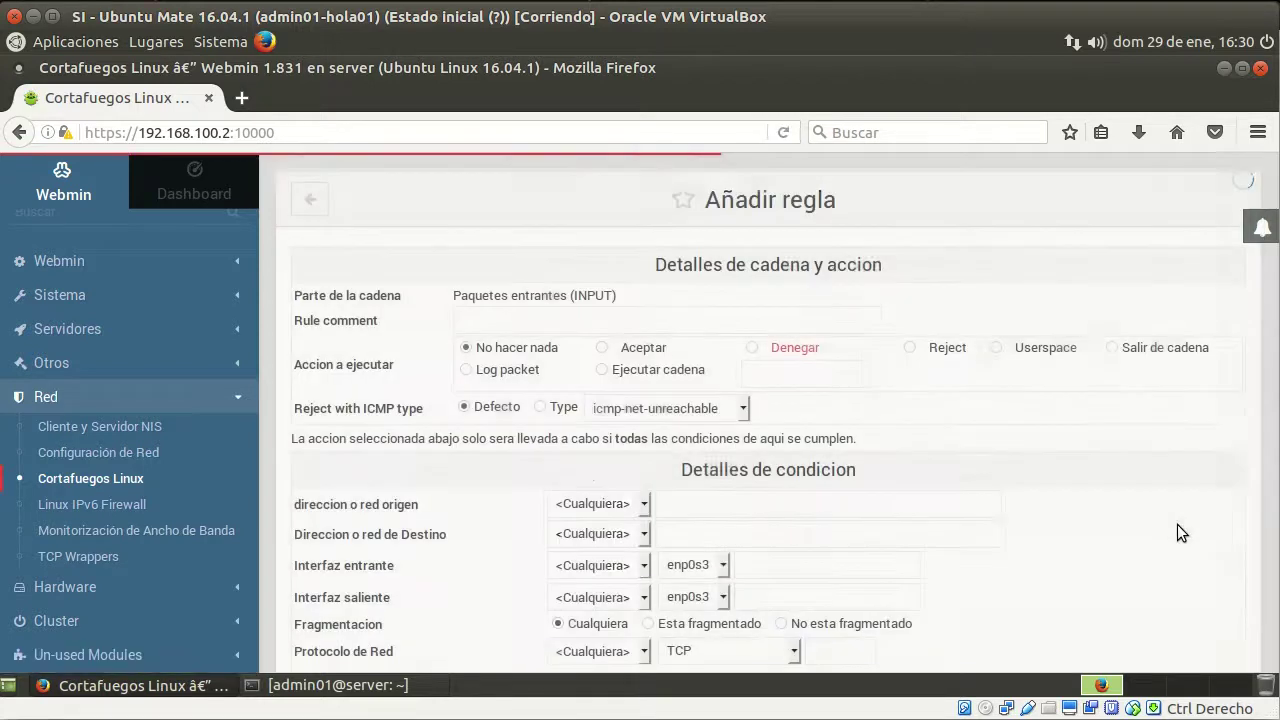
Comment the rule 'Aceptar conexiones establecidas y relacionas' and set its action to Aceptar
left_click(621, 327)
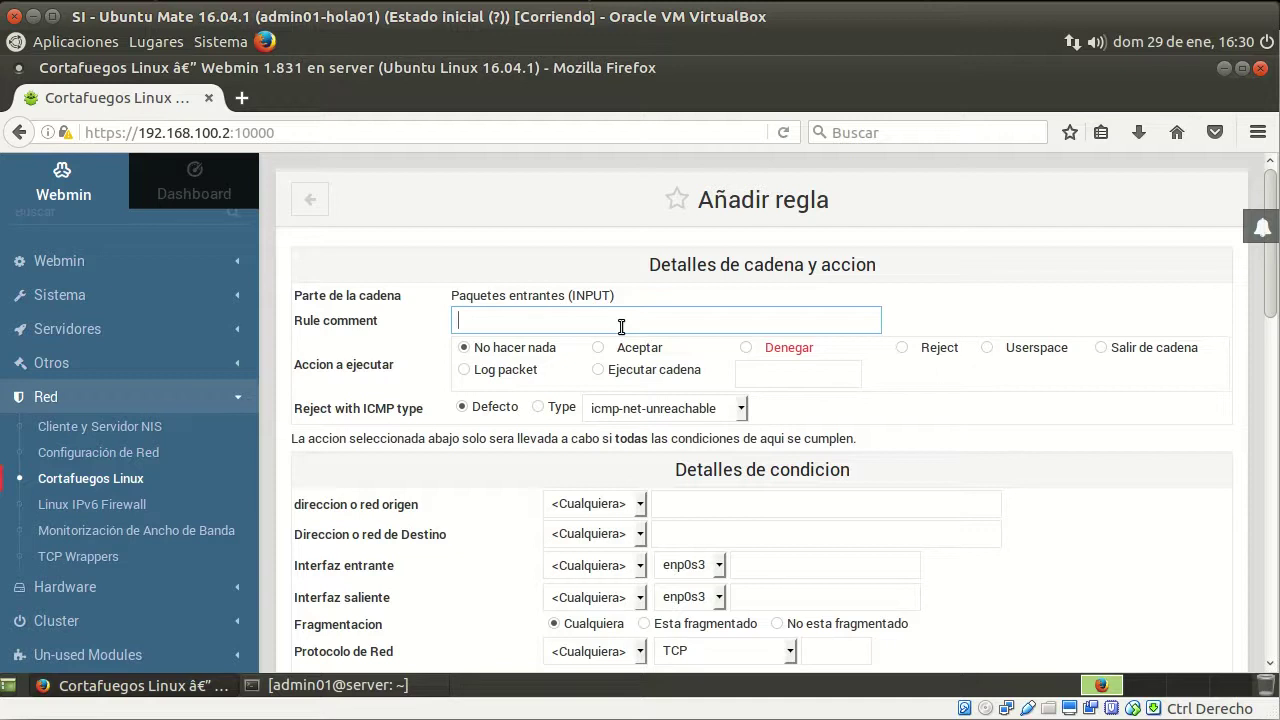
type("Ac")
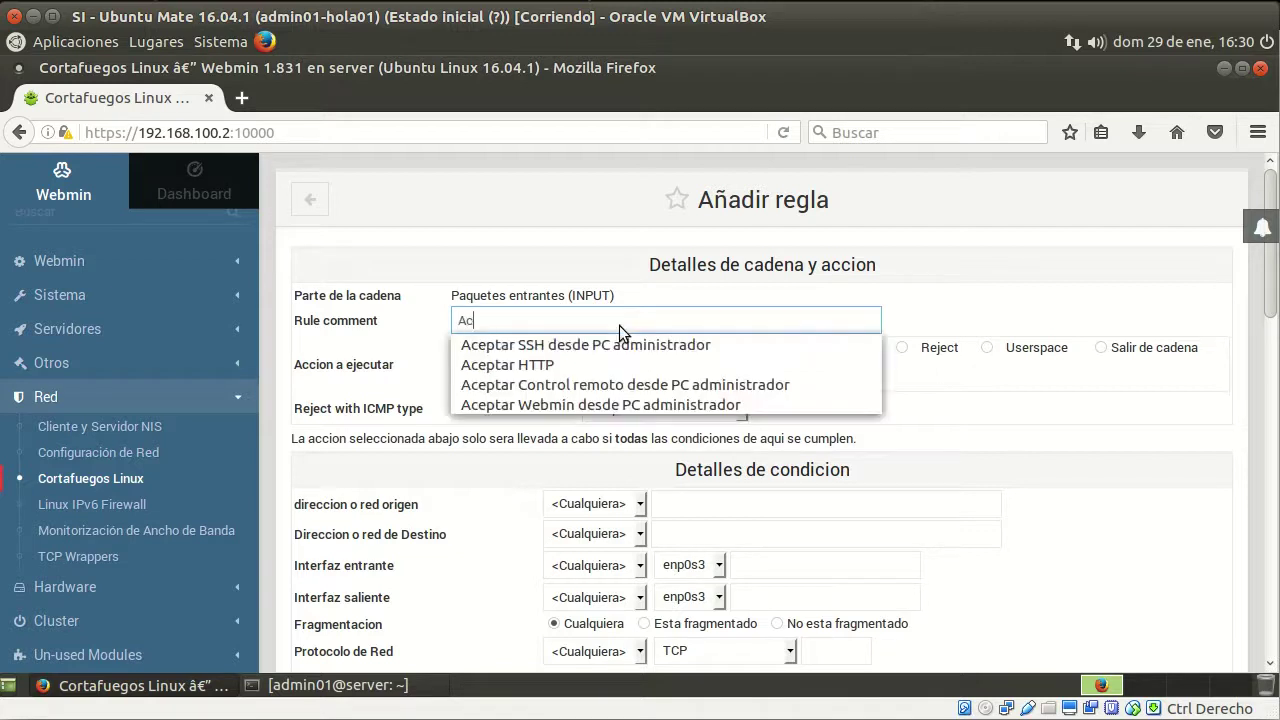
type("eptar conexiones permi")
key("BackSpace")
key("BackSpace")
key("BackSpace")
key("BackSpace")
key("BackSpace")
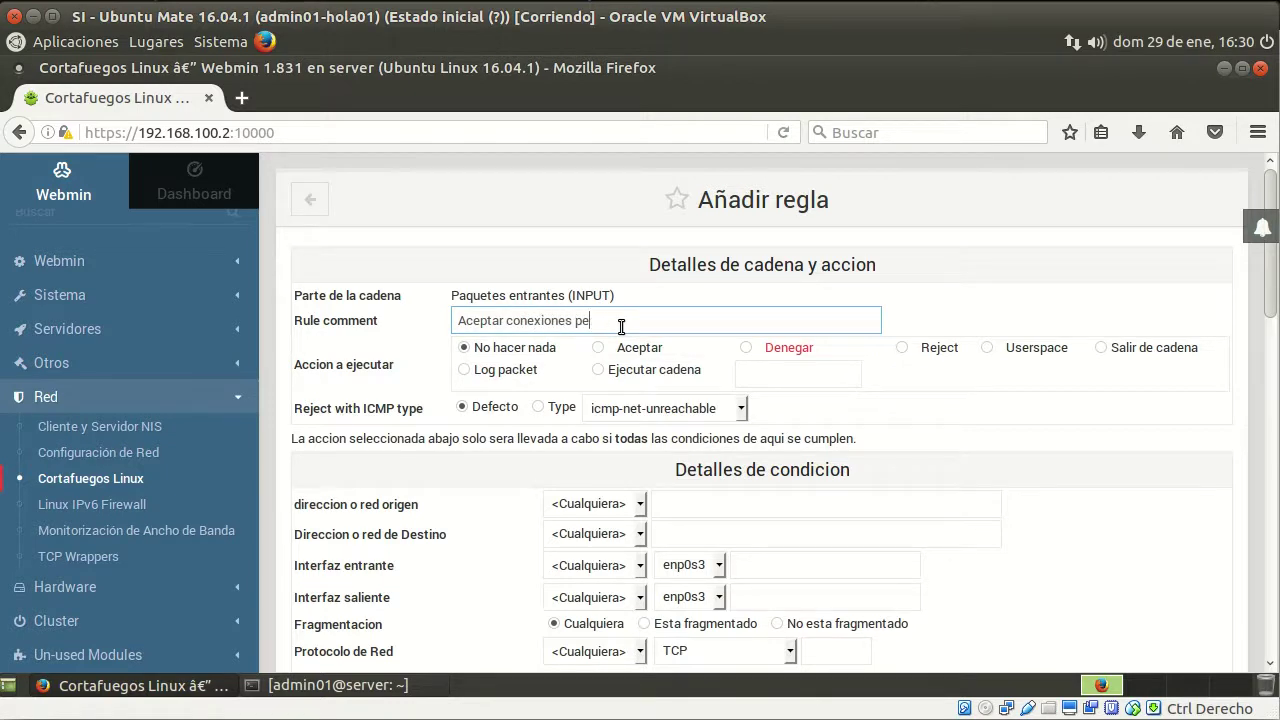
type("establecidas y relacionas")
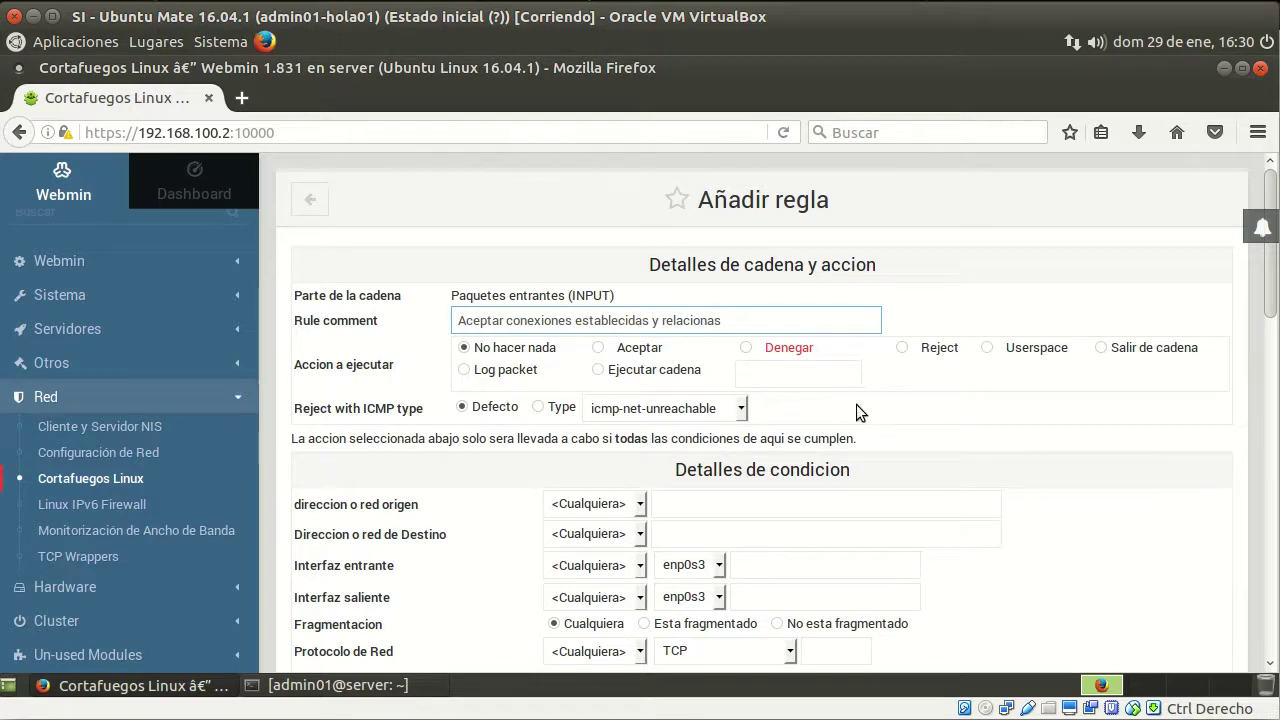
scroll(886, 393, "down", 4)
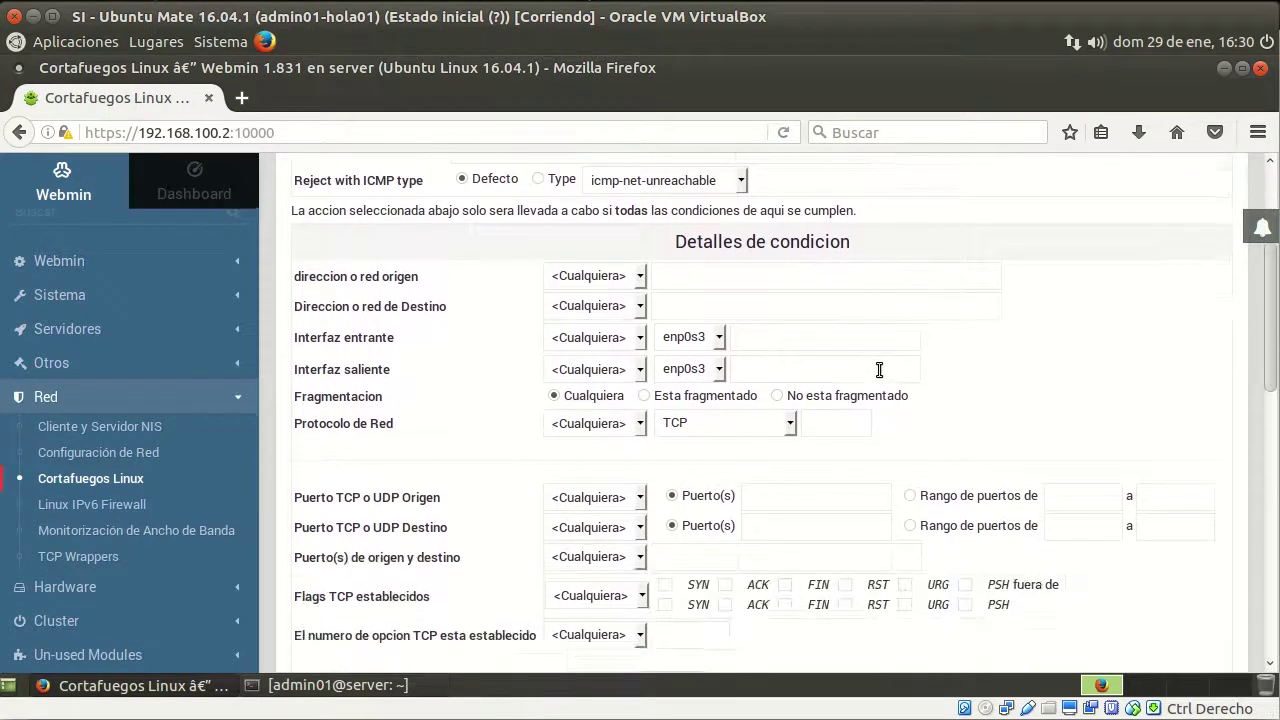
scroll(879, 370, "up", 3)
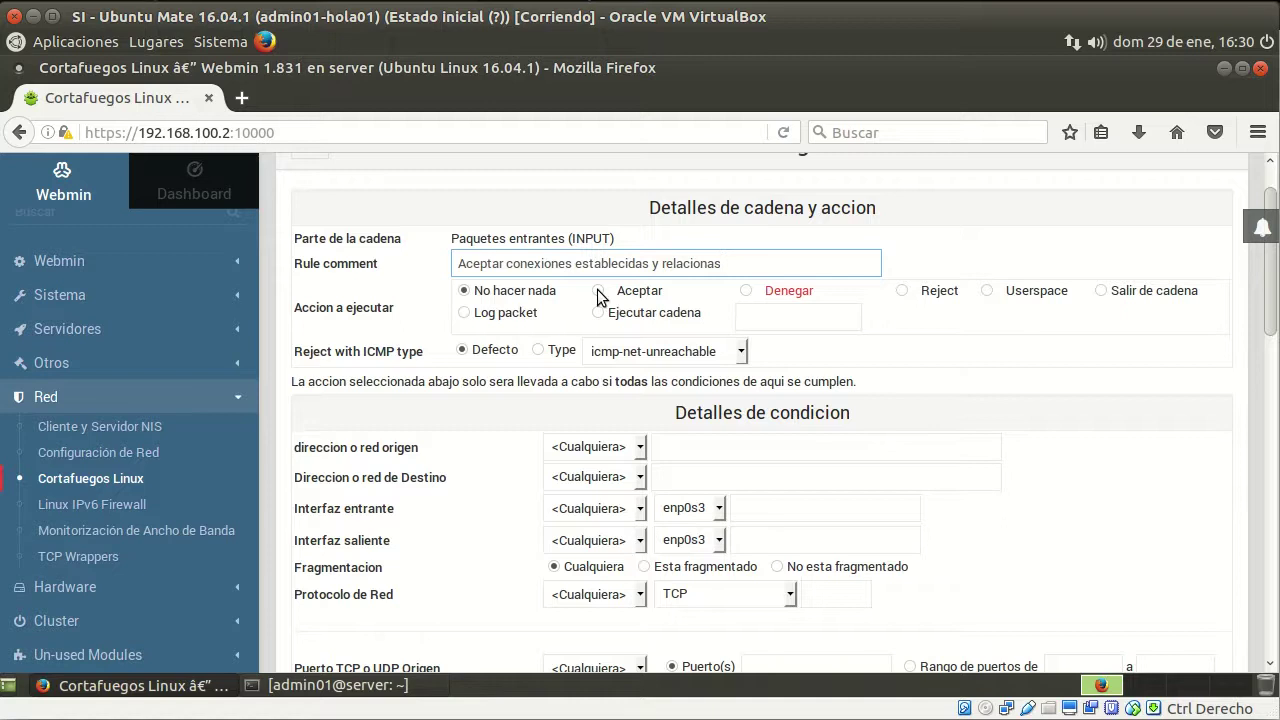
left_click(598, 291)
Match connection states equal to Conexion existente and Relacionado con existente, then create the rule
scroll(459, 482, "down", 6)
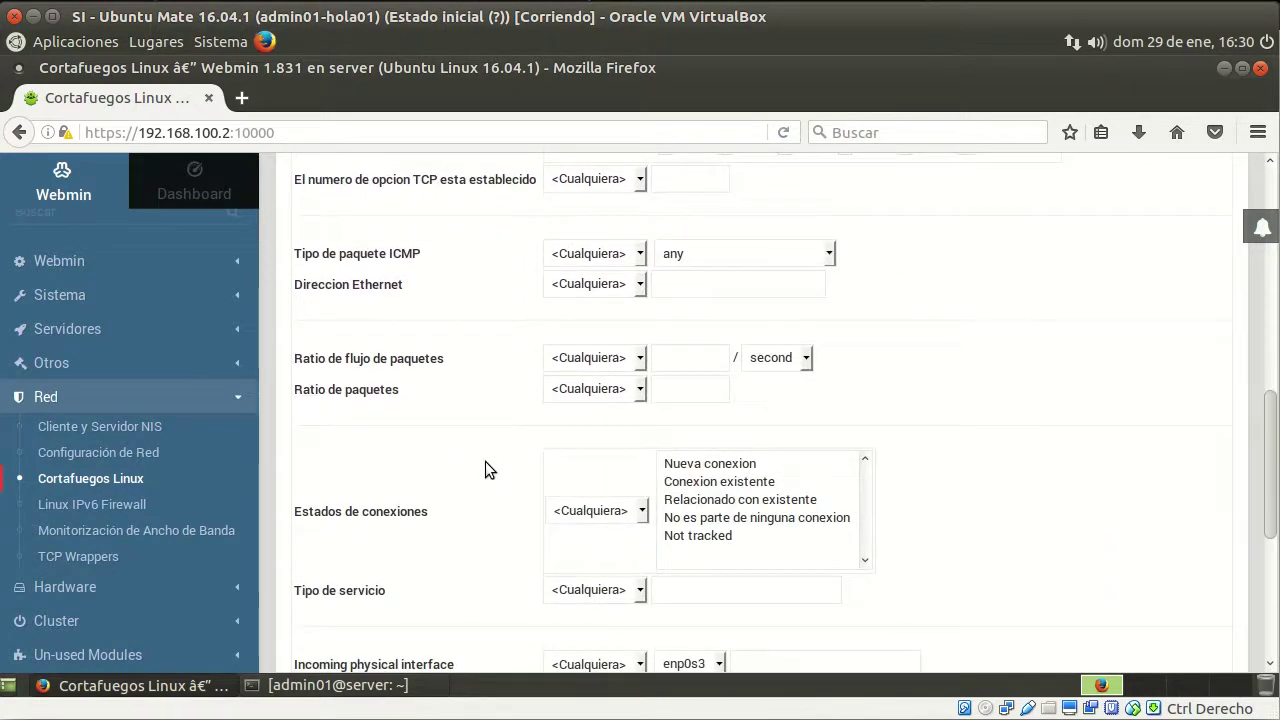
scroll(485, 470, "down", 3)
scroll(492, 422, "down", 1)
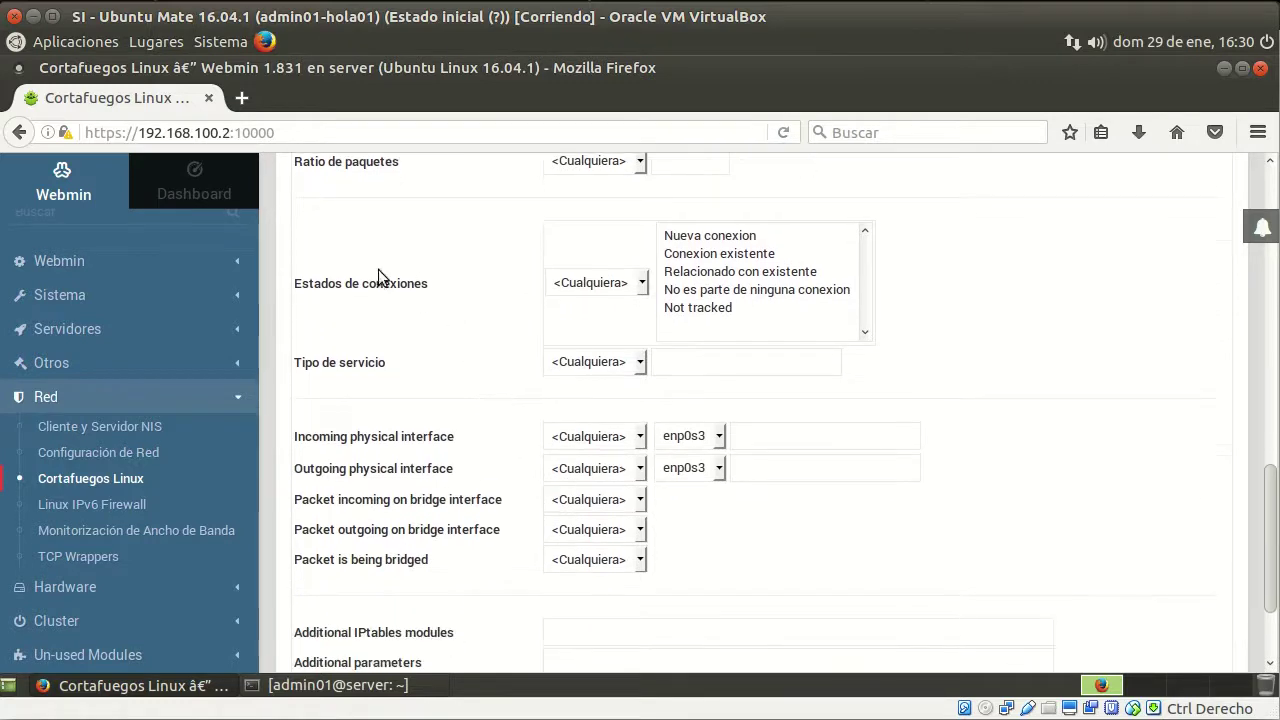
left_click(607, 290)
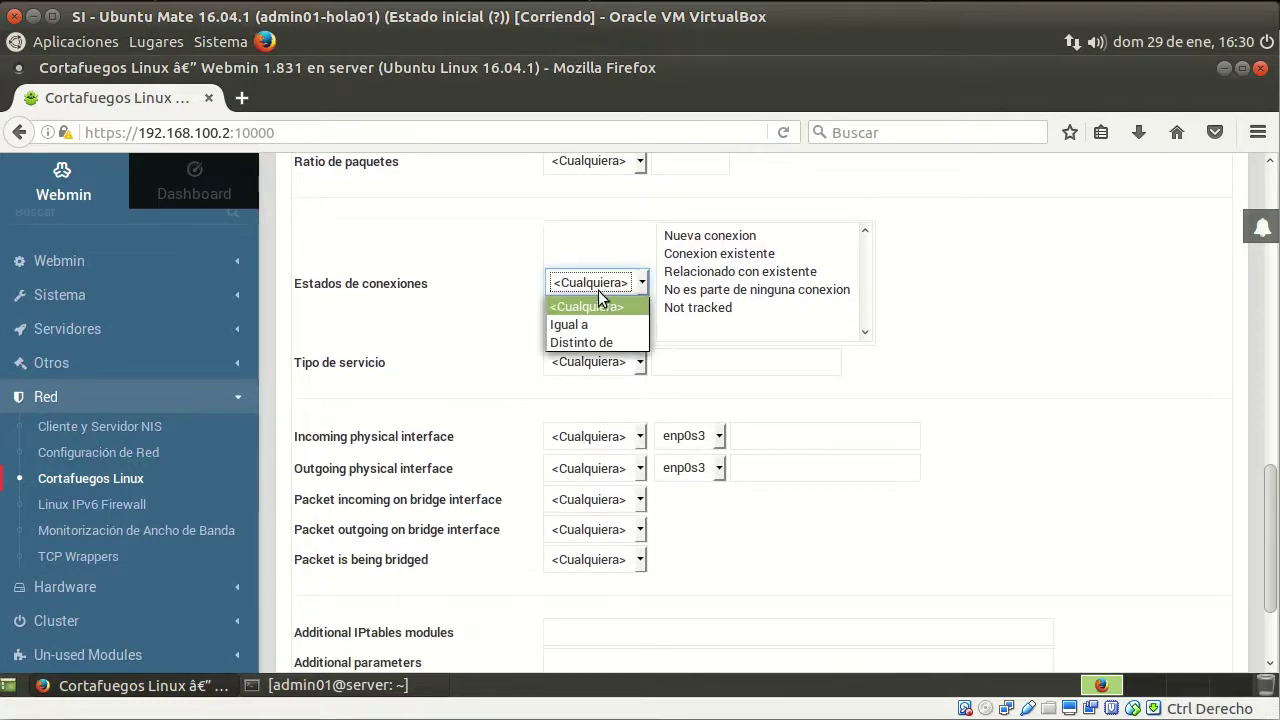
left_click(589, 324)
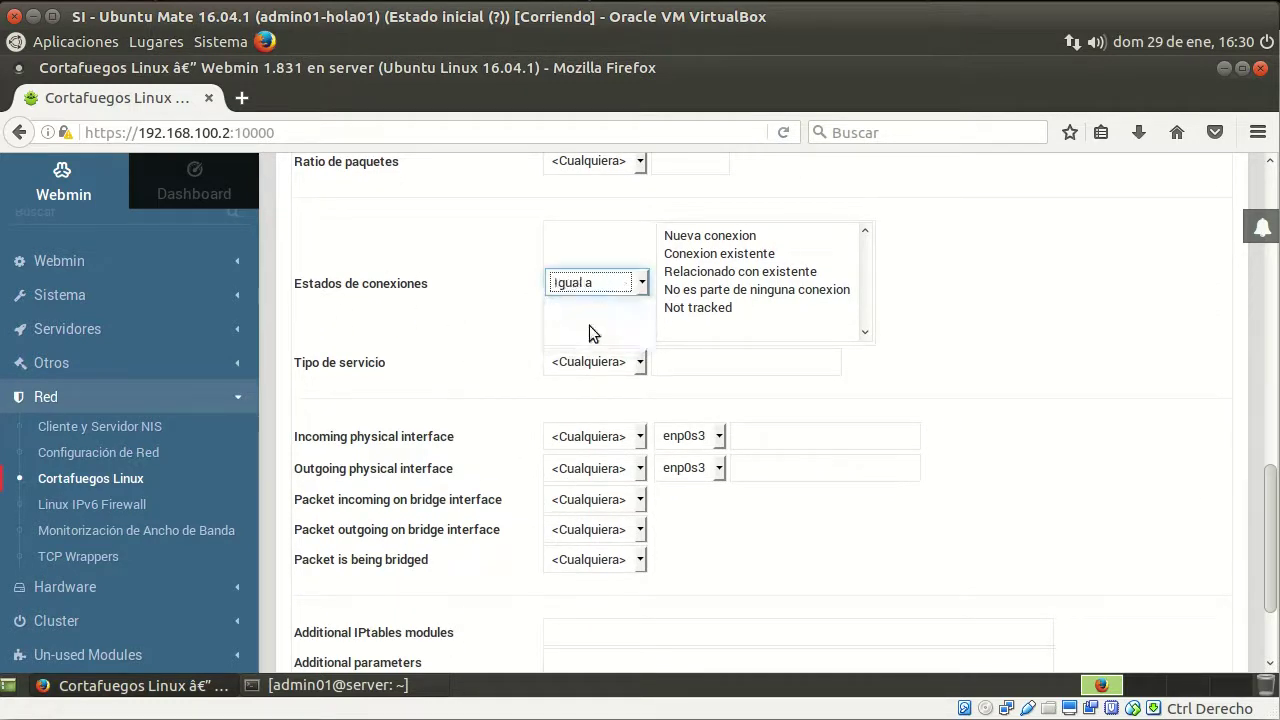
left_click(740, 256)
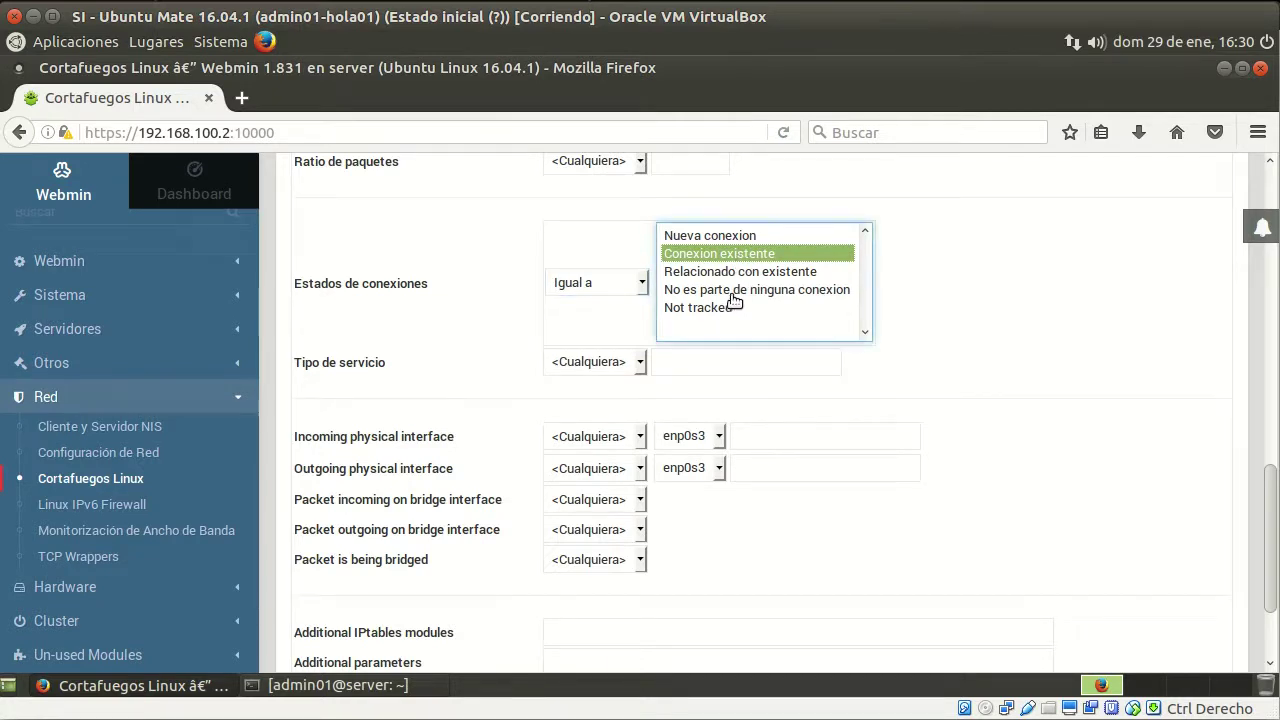
left_click(748, 273)
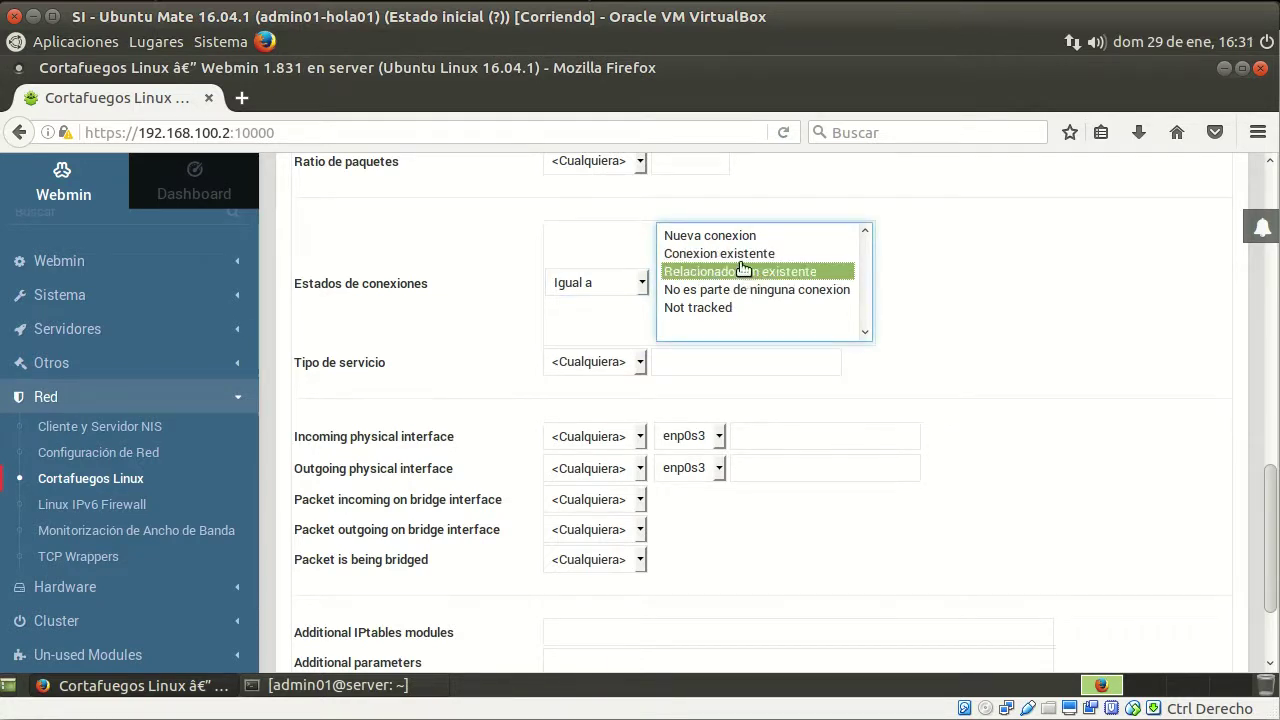
left_click(735, 256, "ctrl")
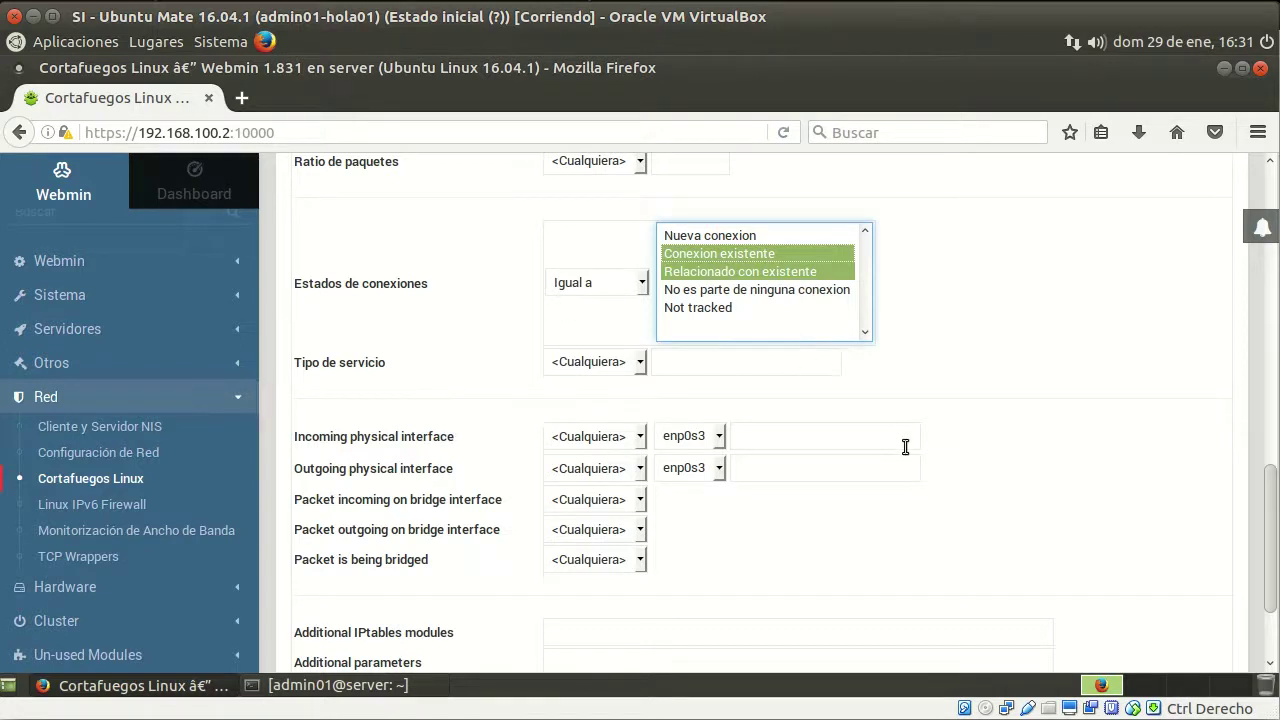
scroll(905, 446, "down", 3)
left_click(352, 567)
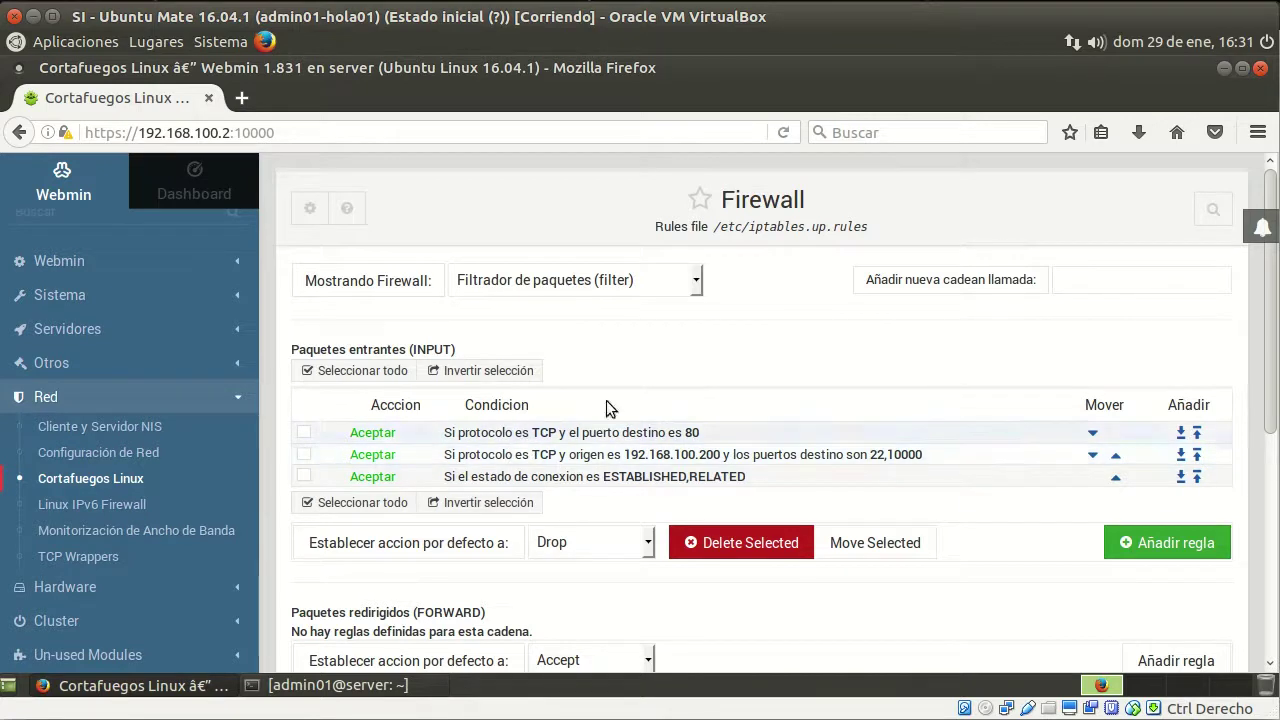
Apply the firewall configuration with the three INPUT Accept rules under the Drop policy
scroll(591, 559, "down", 4)
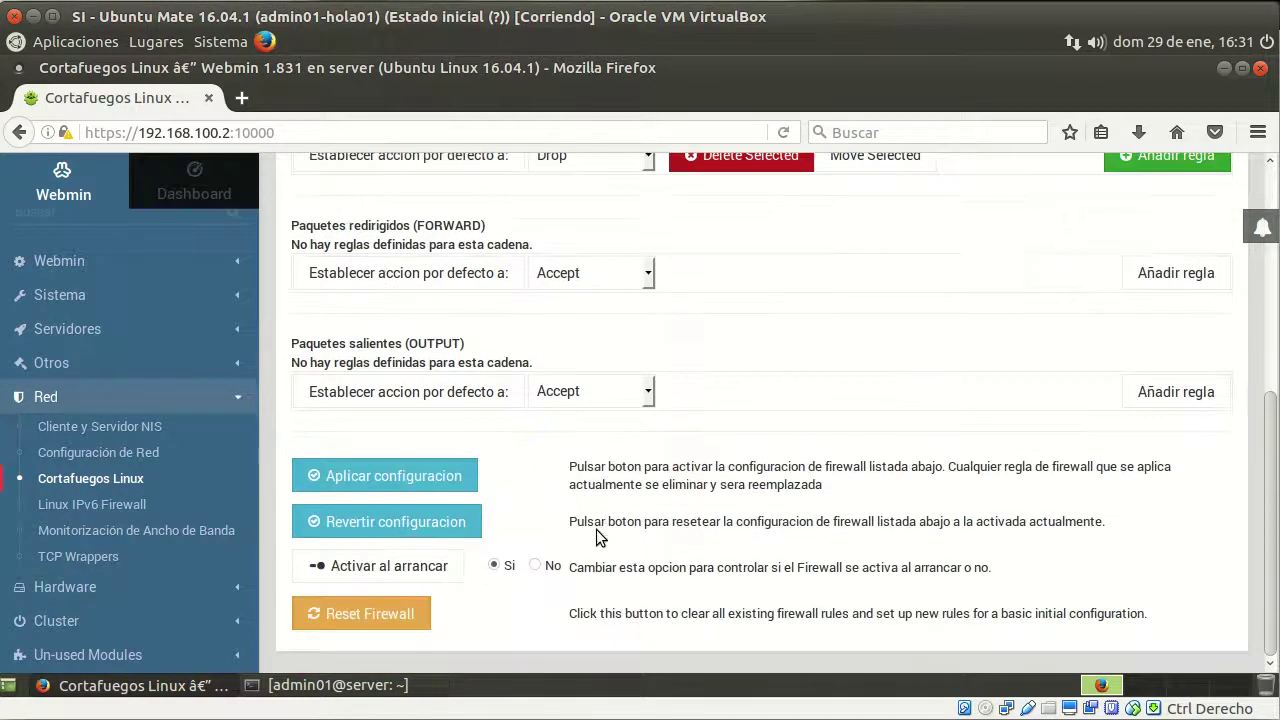
left_click(430, 482)
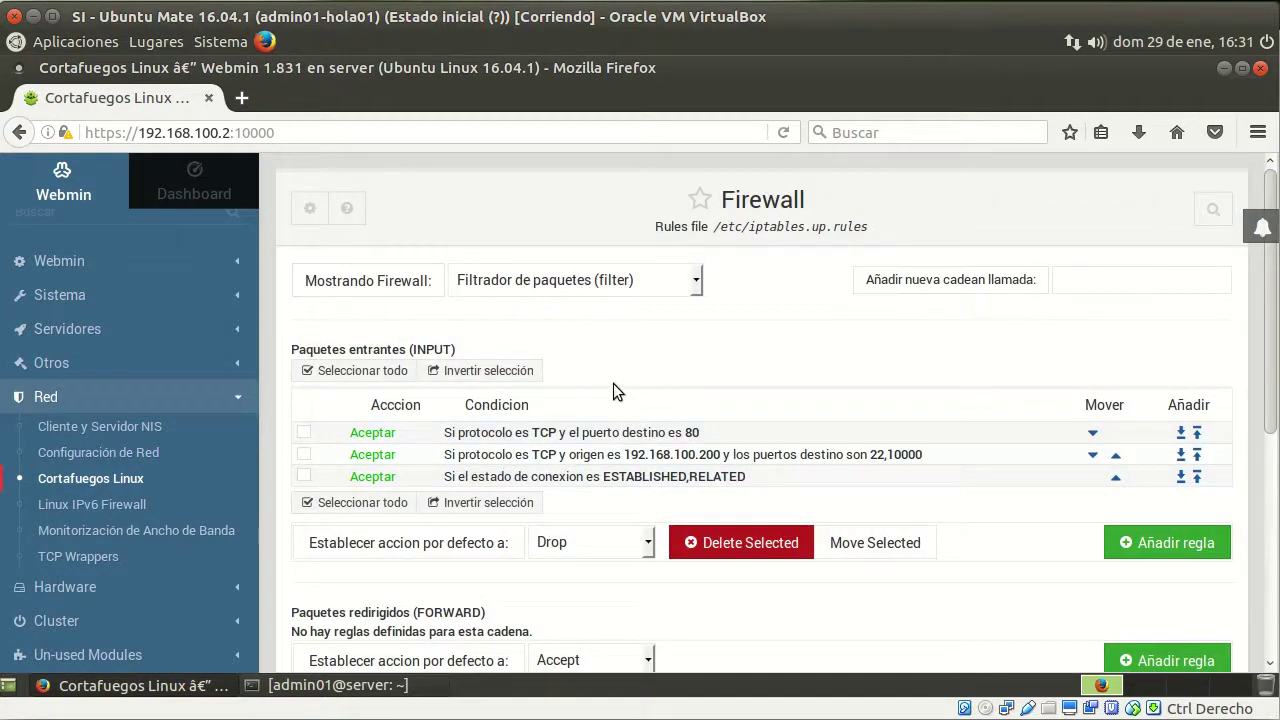
left_click(243, 99)
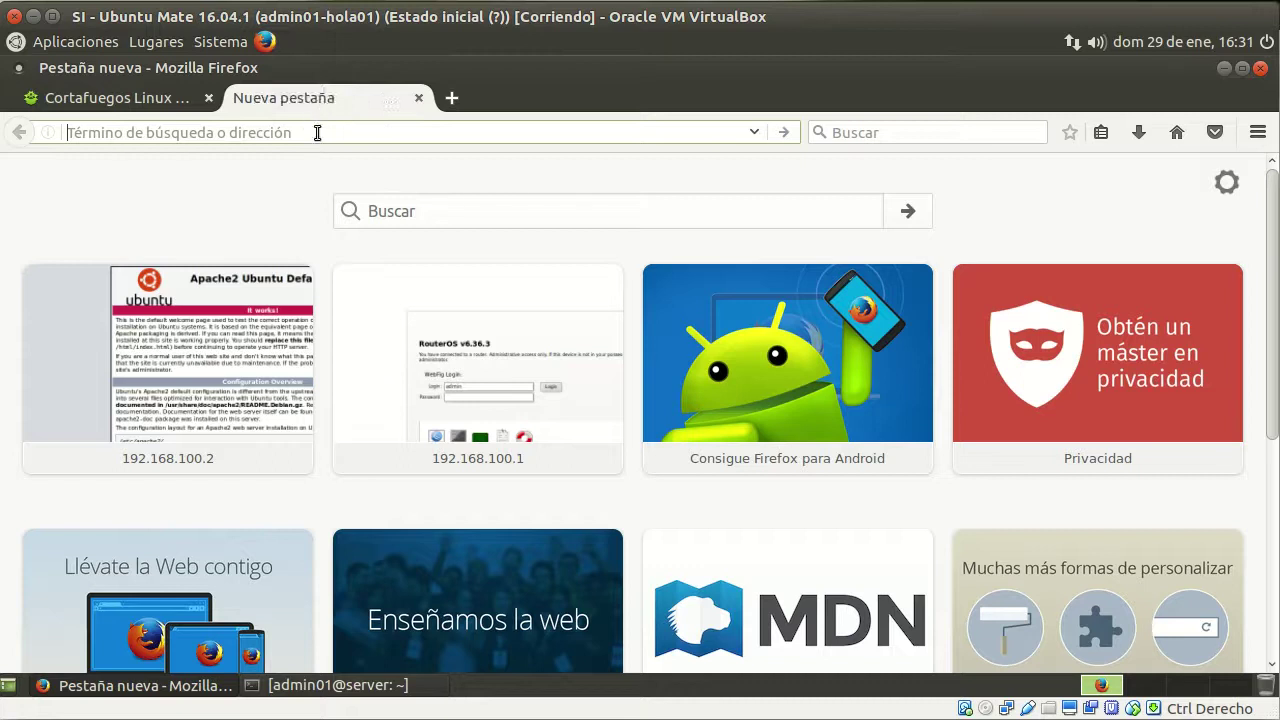
Load 192.168.100.2 in the new tab, showing the Apache2 'It works!' page
type("192")
key("End")
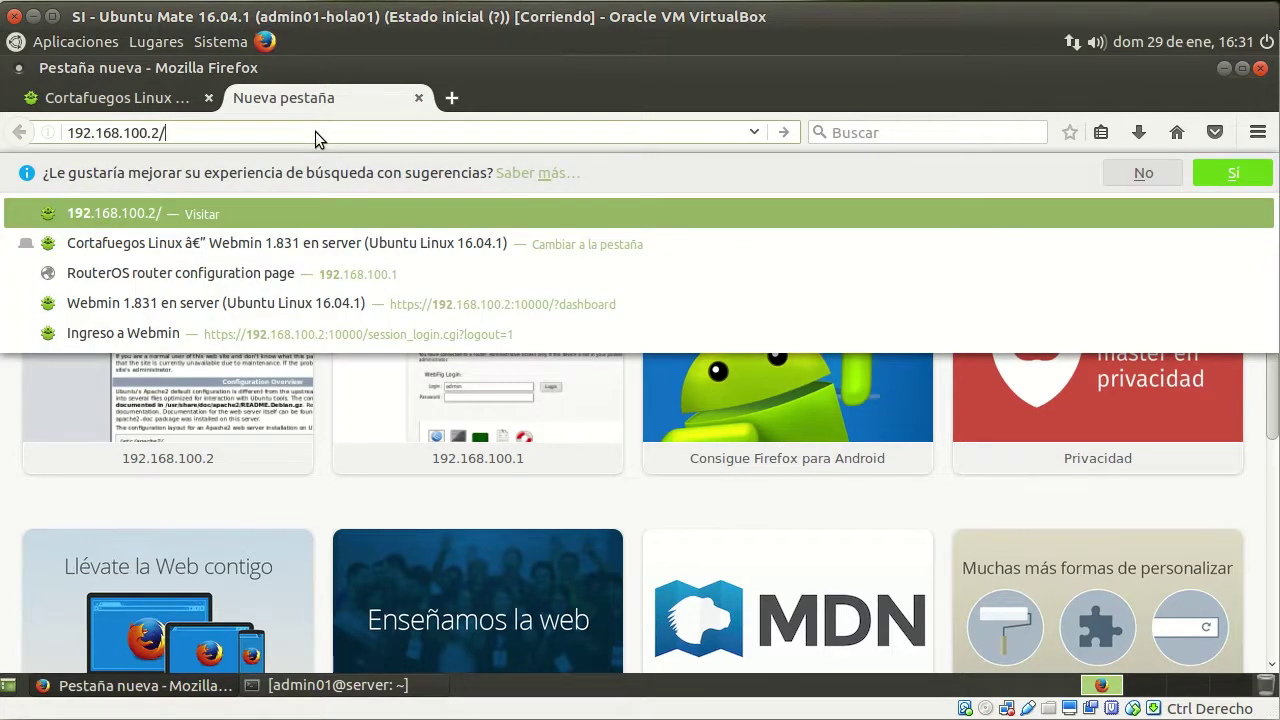
key("Return")
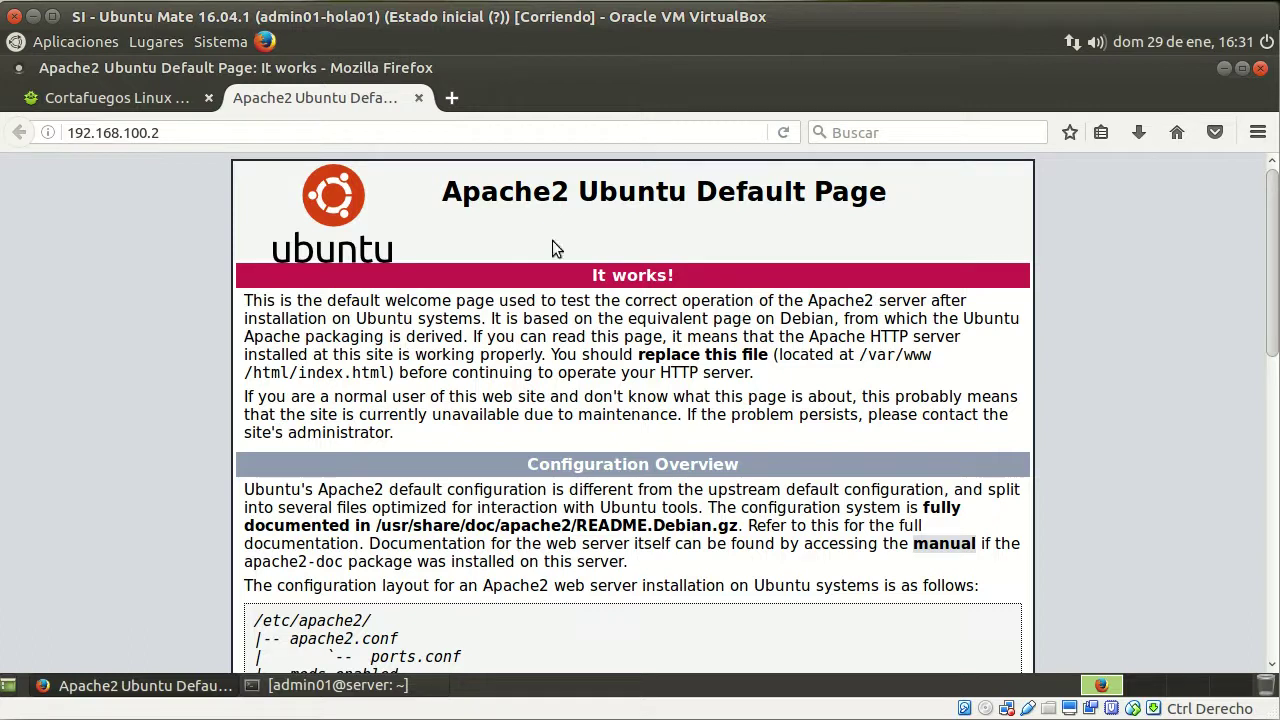
left_click(73, 44)
mouse_move(187, 155)
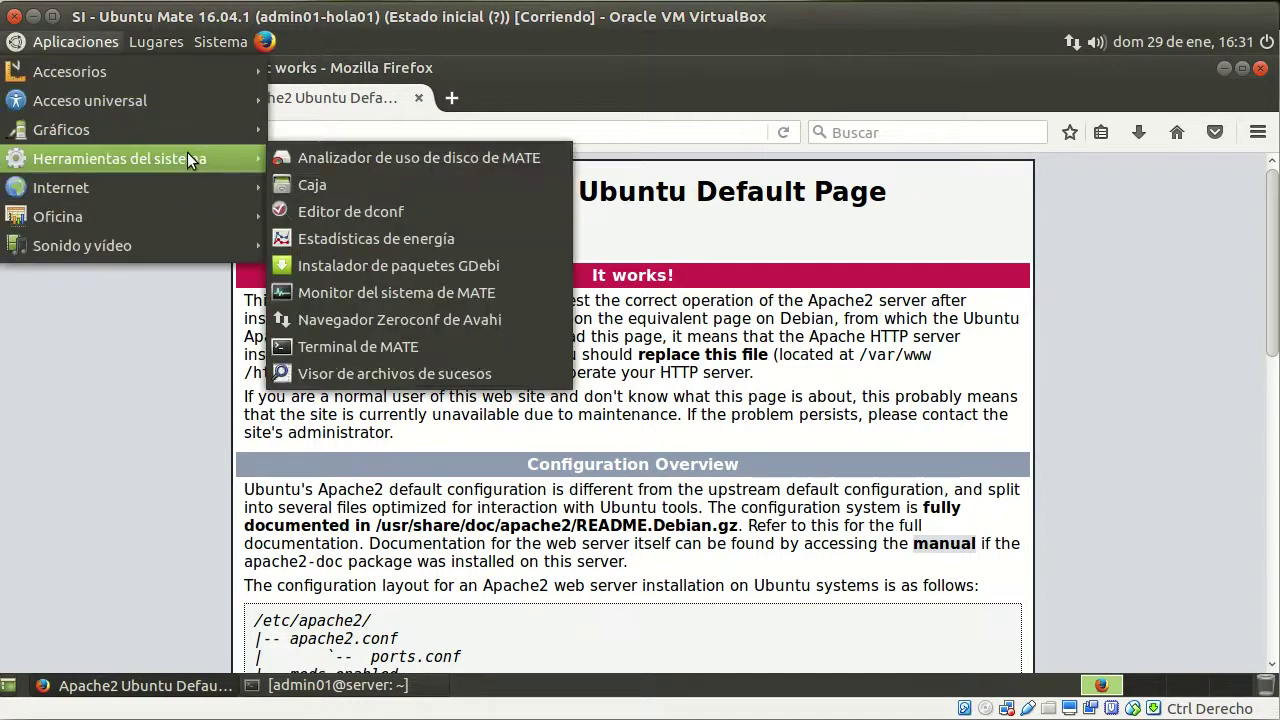
Launch MATE Terminal from the applications menu and enlarge its window
left_click(386, 350)
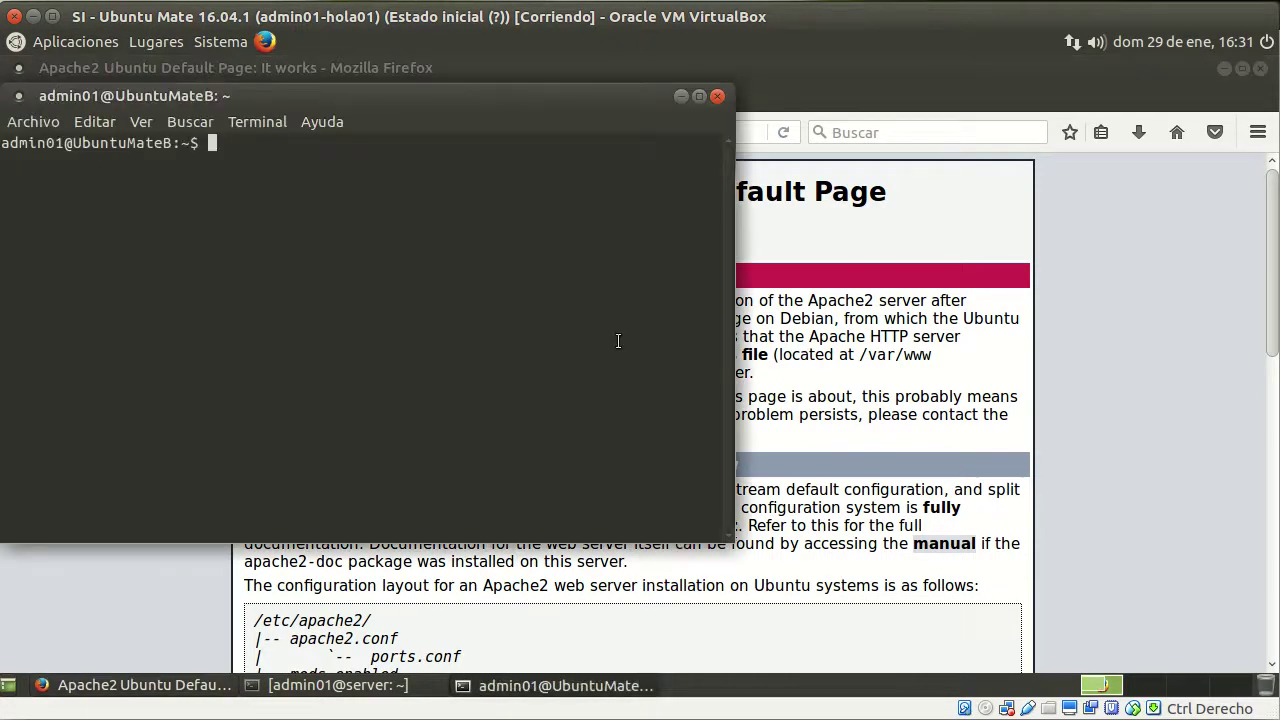
left_click_drag(731, 538, 1175, 610)
key("Up")
key("Up")
key("Down")
key("Down")
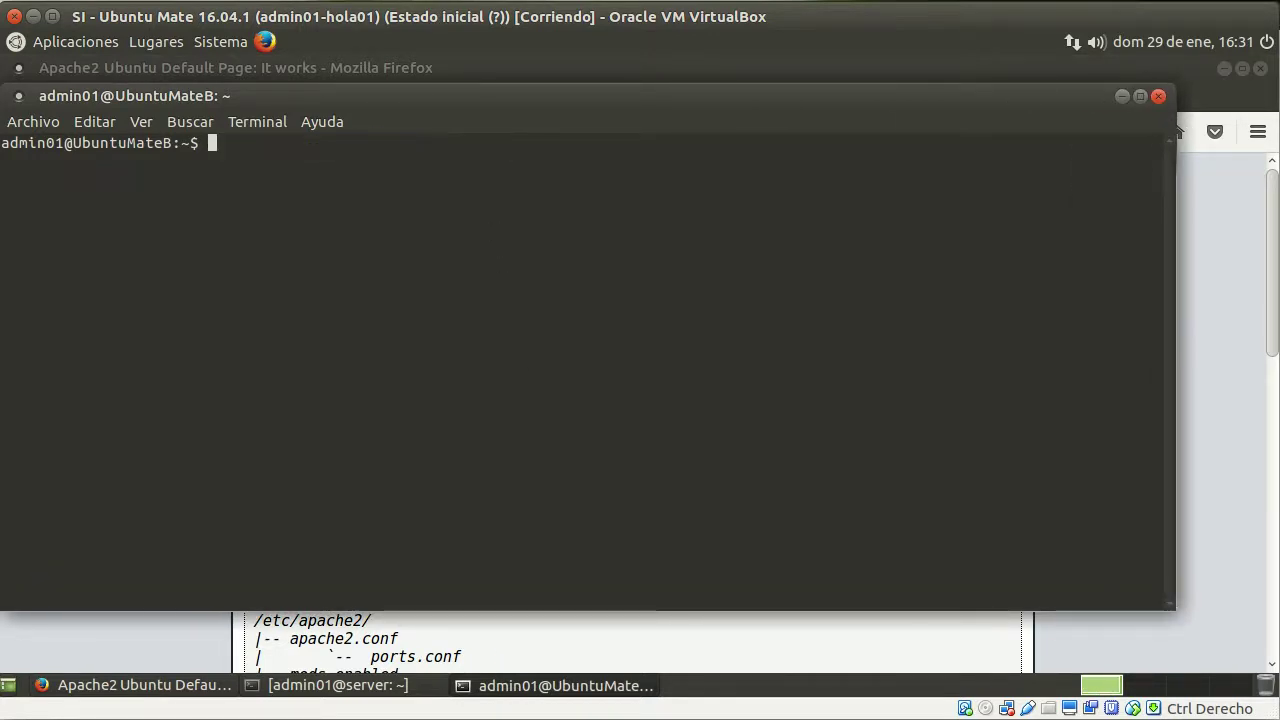
SSH into the server at 192.168.100.2 as the admin user and enter the password
type("ss")
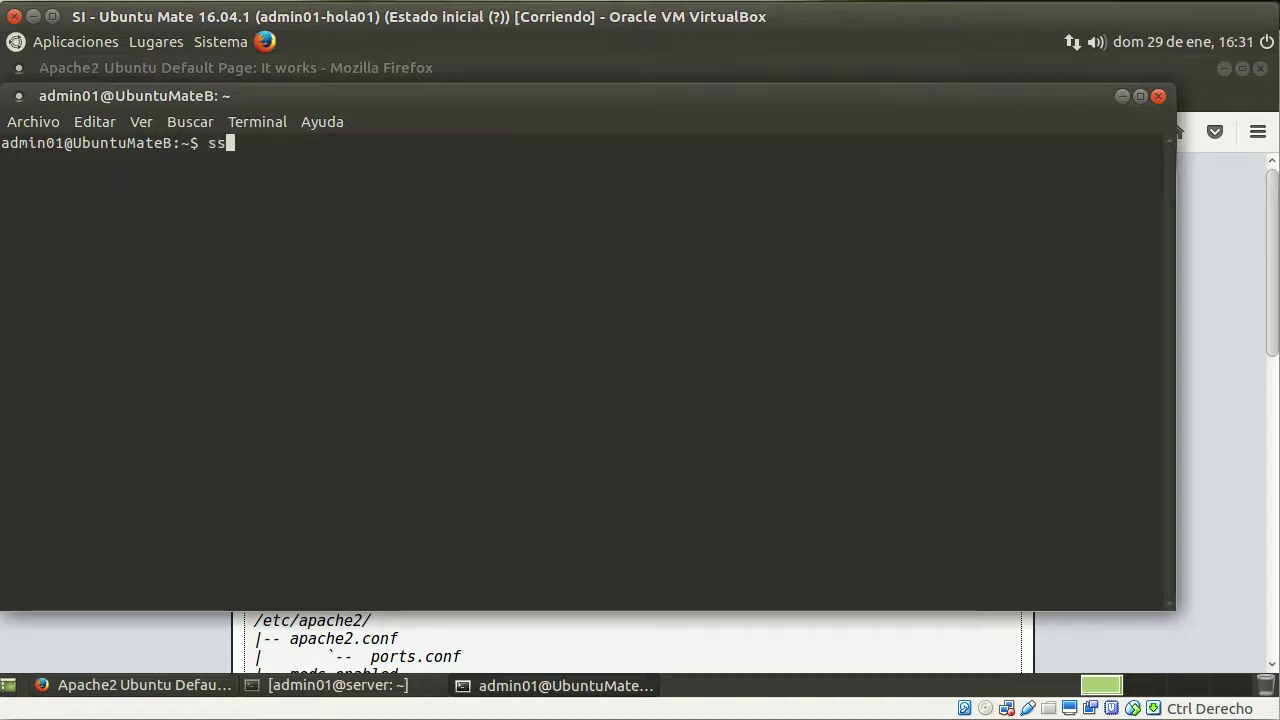
type("h admin01@1")
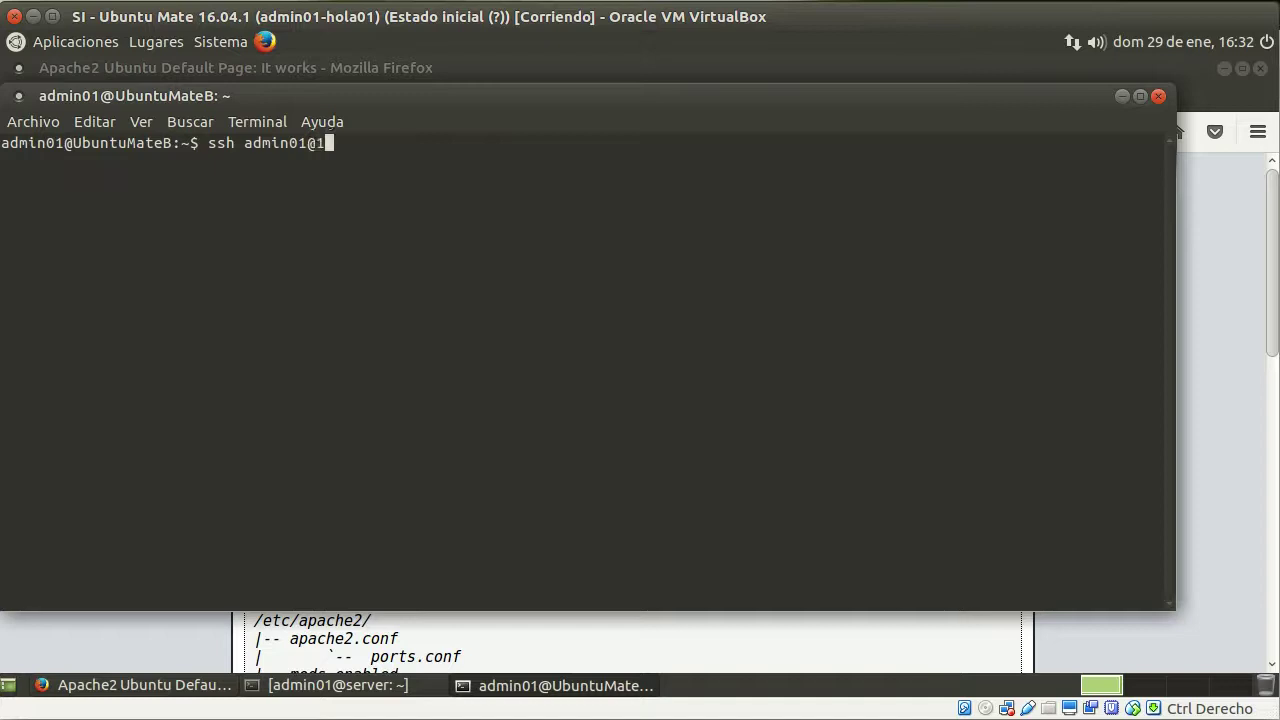
type("92.168.1900")
key("BackSpace")
key("BackSpace")
key("BackSpace")
type("9")
key("BackSpace")
type("00.2")
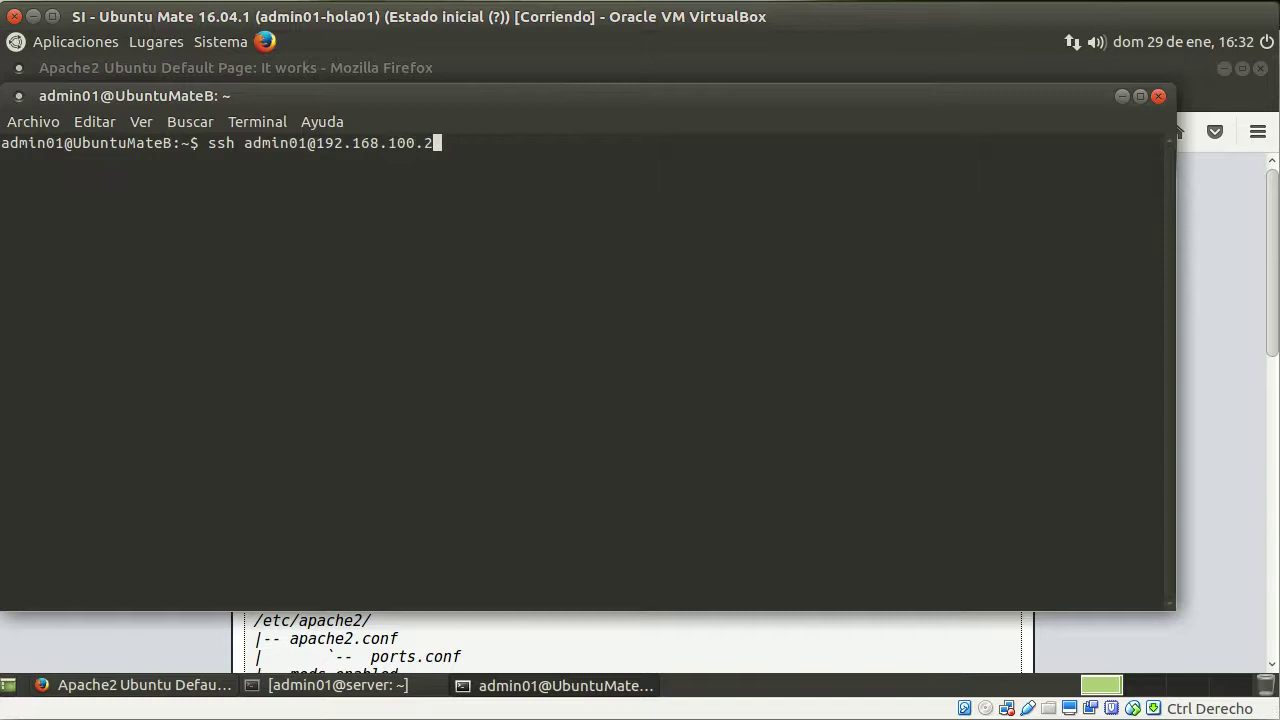
key("Return")
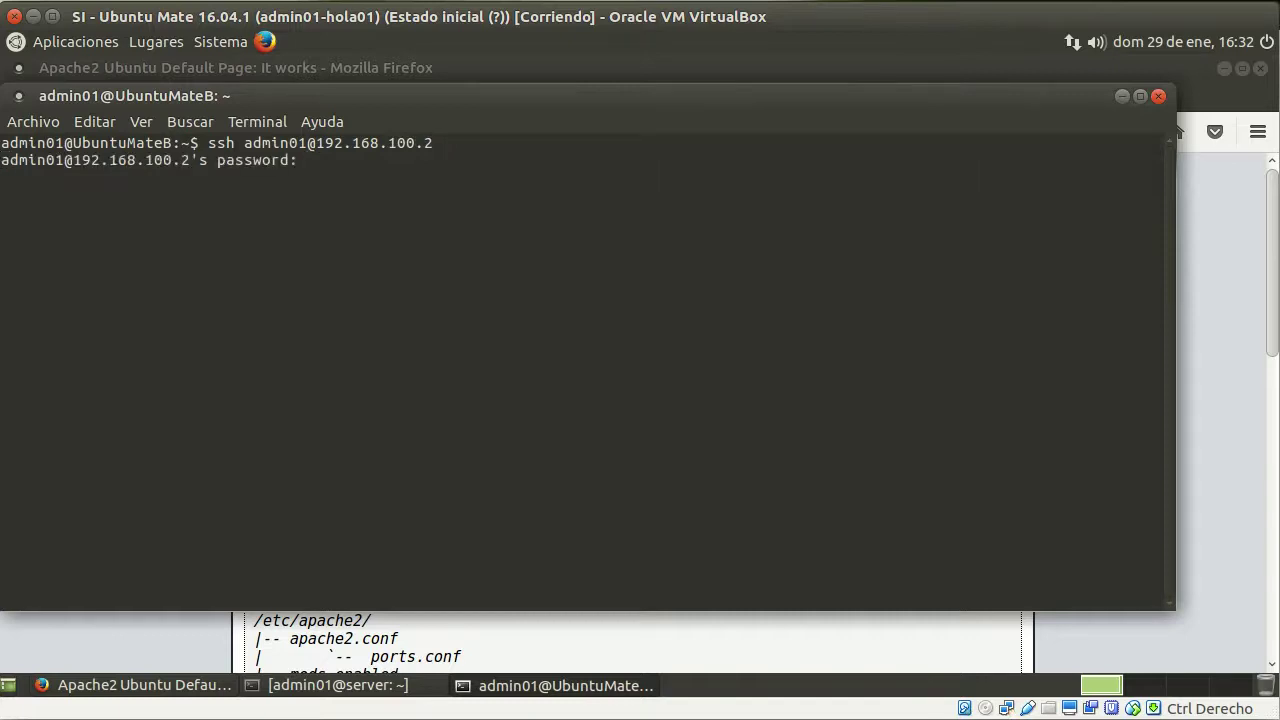
key("Return")
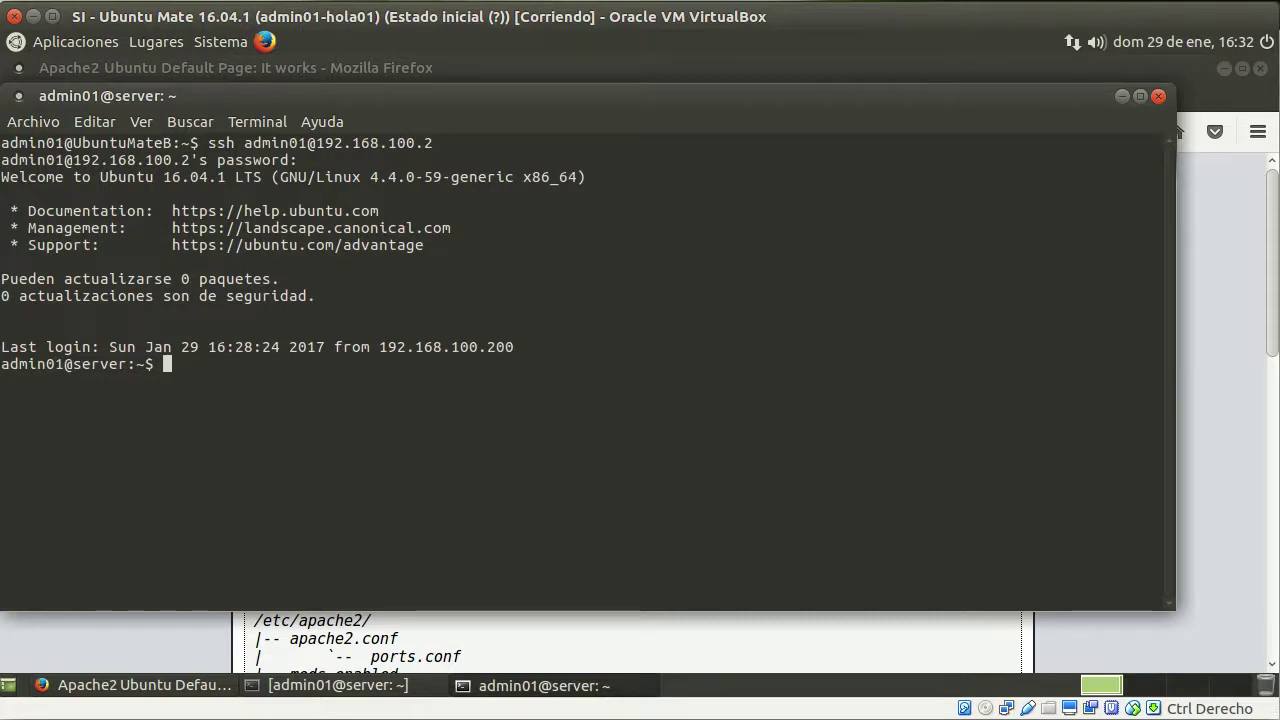
Display /etc/iptables.up.rules, highlighting the INPUT Accept rules under DROP, then clear the screen
type("clear")
key("Return")
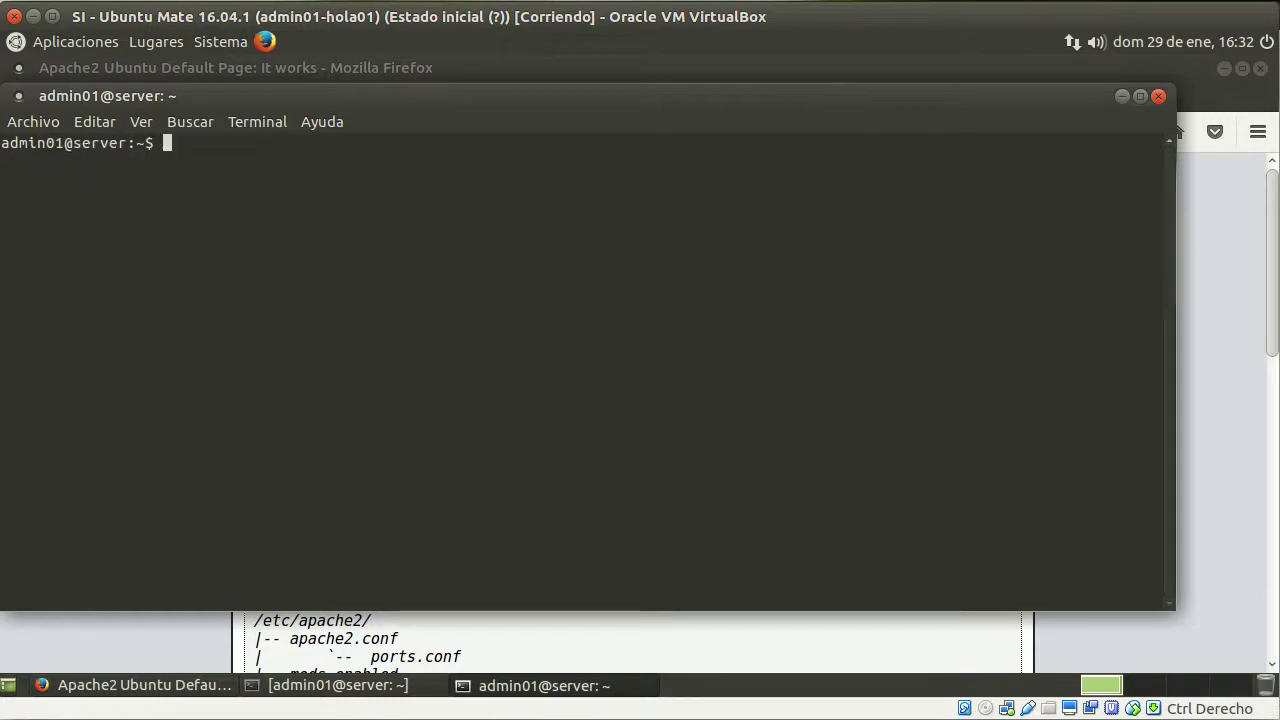
type("cat /etc/iptab")
key("Tab")
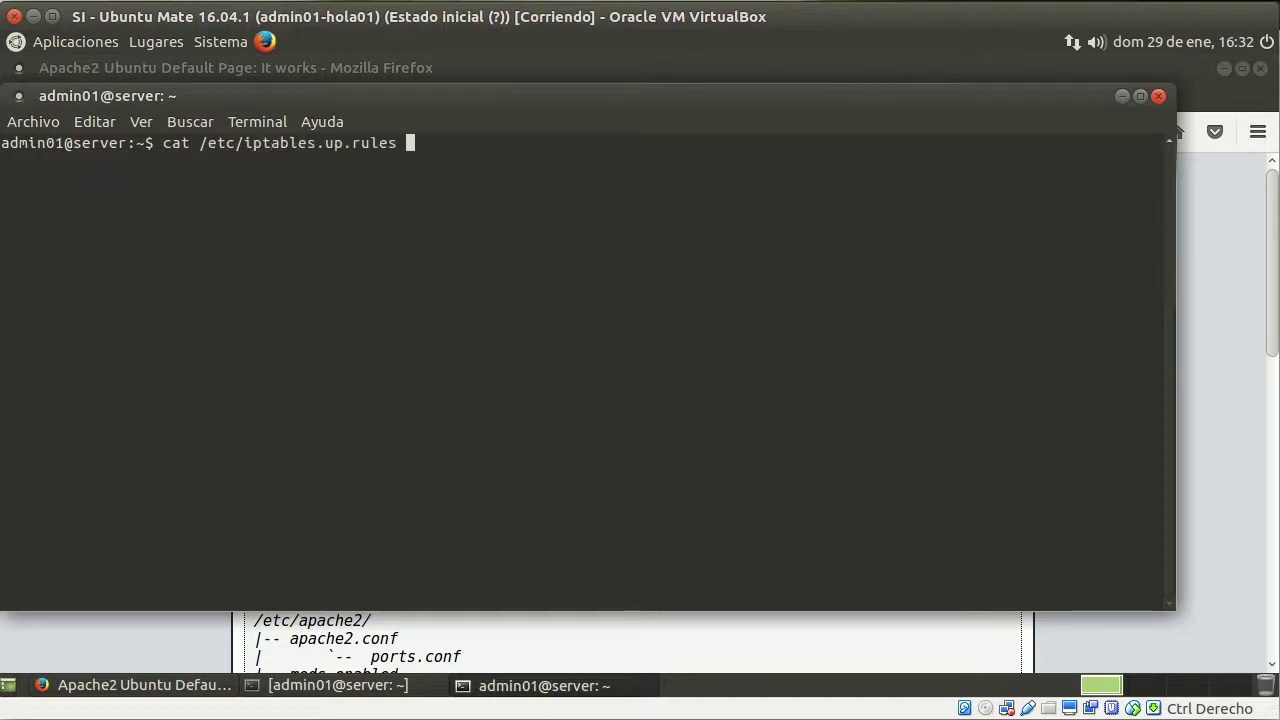
key("Return")
left_click_drag(515, 550, 5, 467)
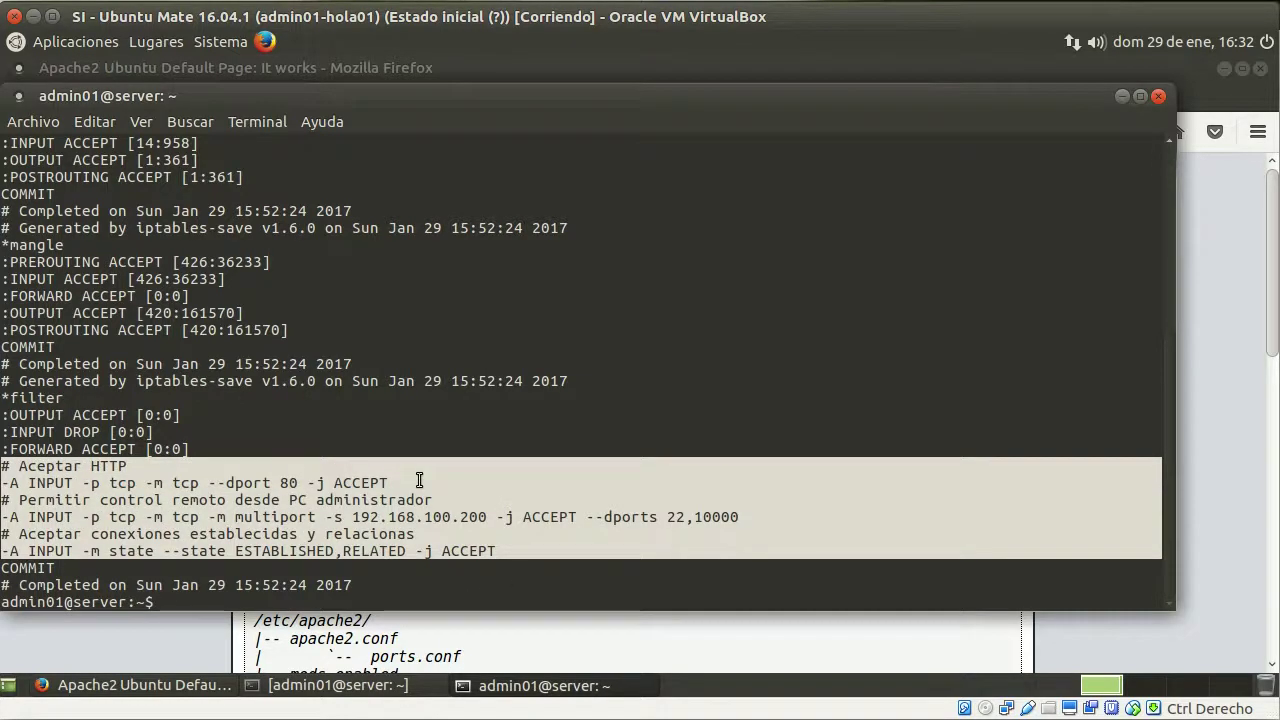
left_click(419, 481)
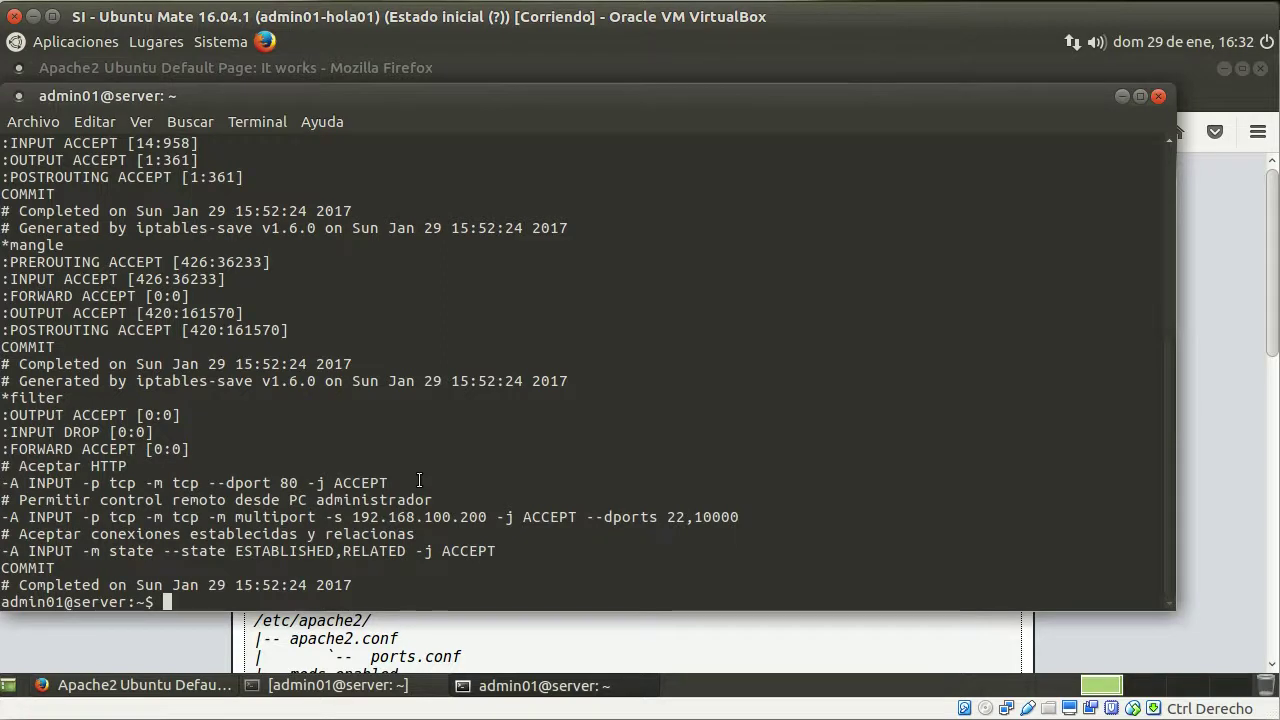
type("clear")
key("Return")
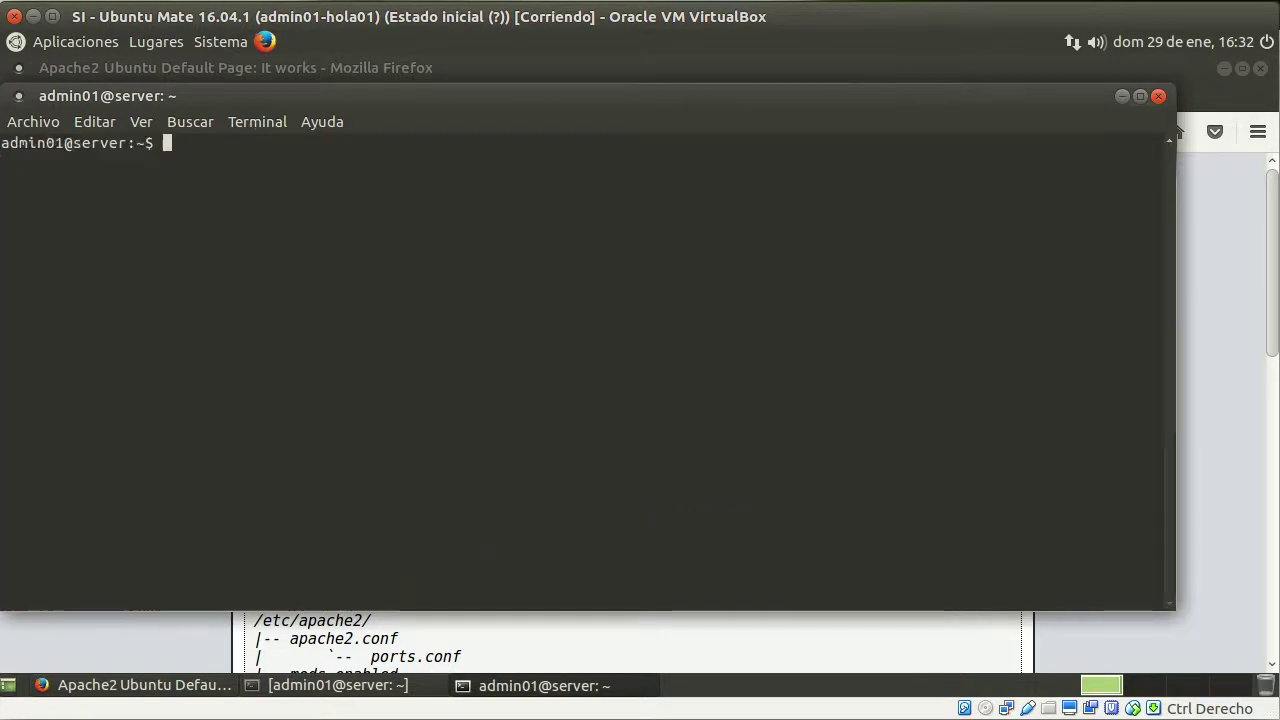
Show /etc/network/interfaces and highlight its post-up iptables-restore line
type("cat /")
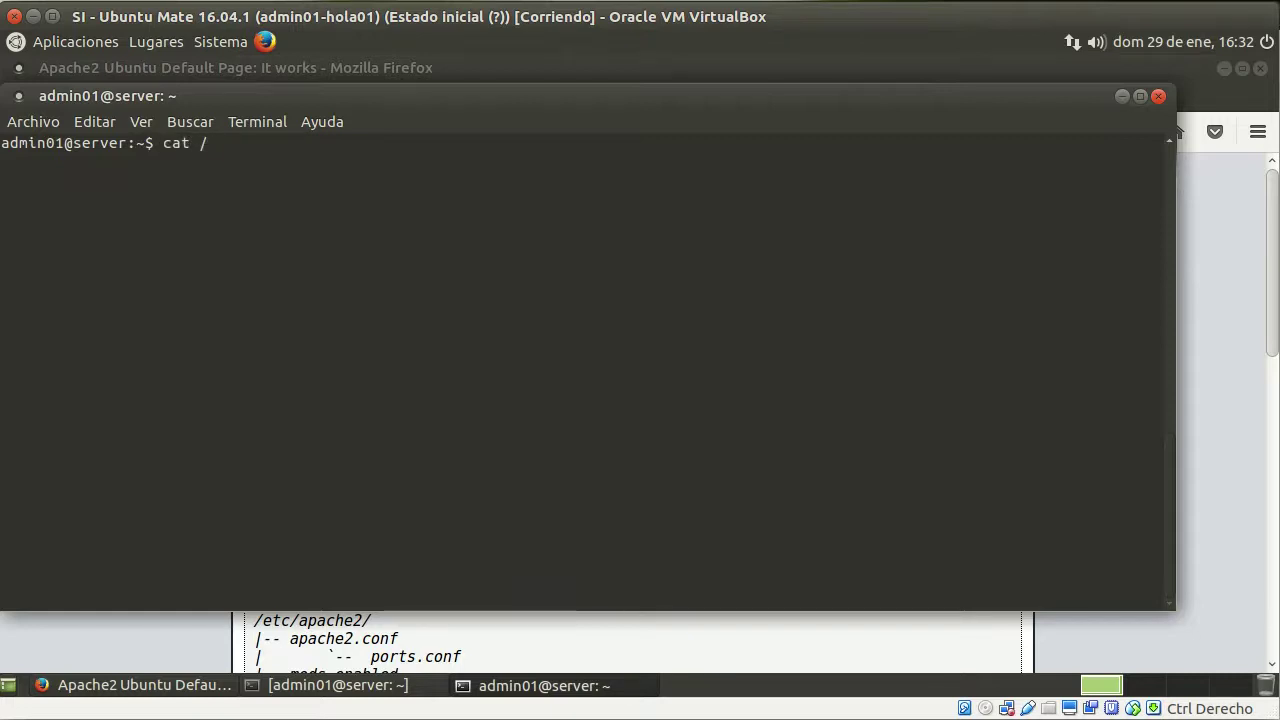
type("etc/network/in")
key("Tab")
key("Return")
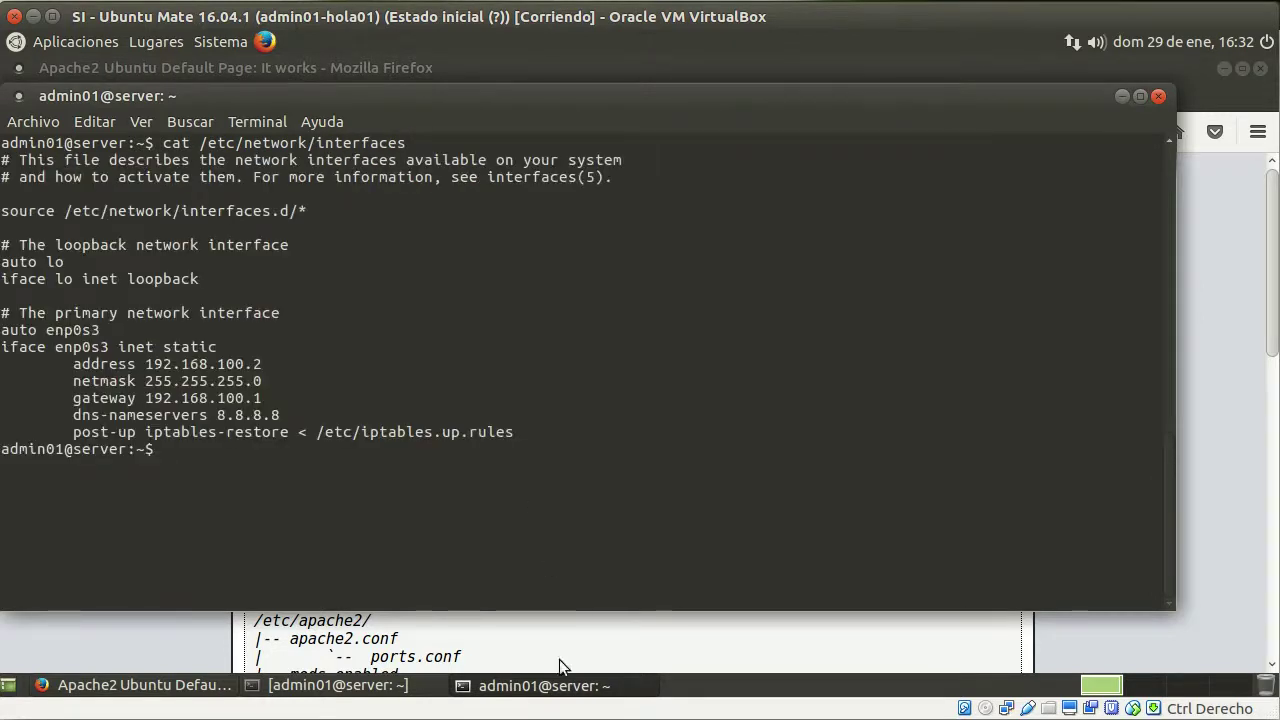
left_click_drag(532, 434, 76, 436)
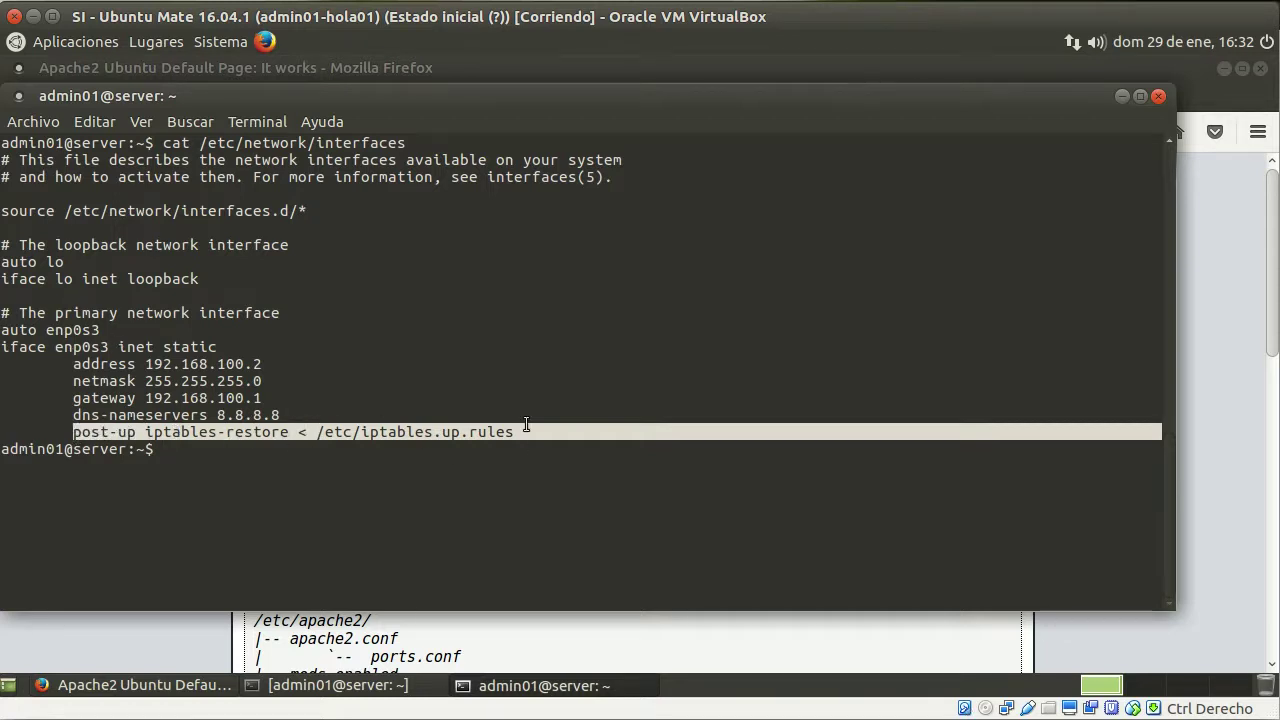
left_click(435, 451)
Exit the SSH session and close the local terminal
type("exit")
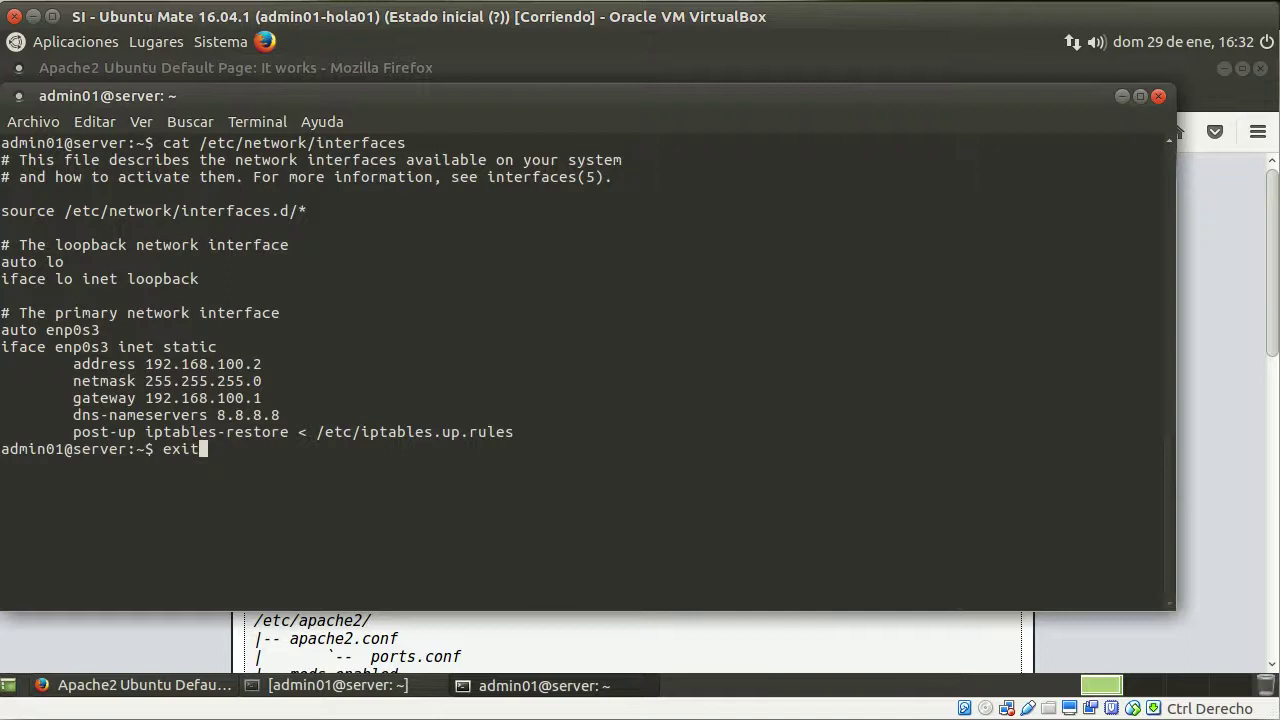
key("Return")
type("exit")
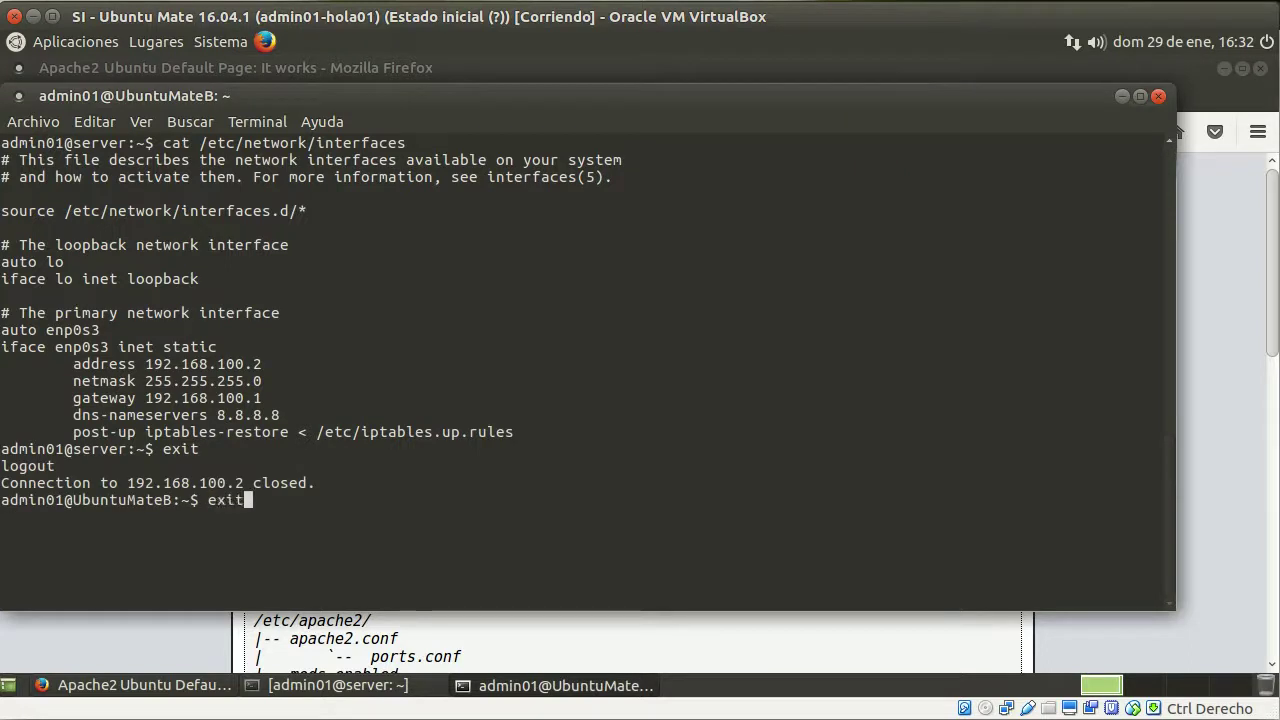
key("Return")
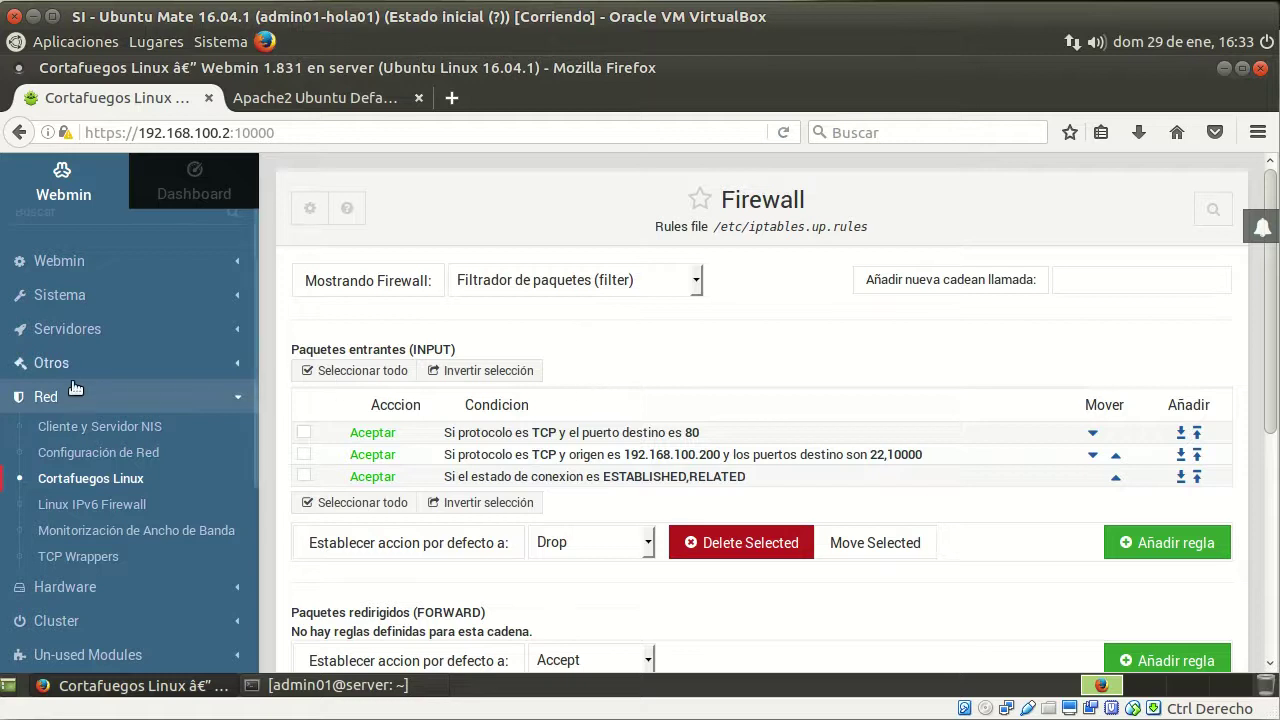
Collapse Red, expand Sistema in the sidebar, and go to Software Package Updates
left_click(239, 396)
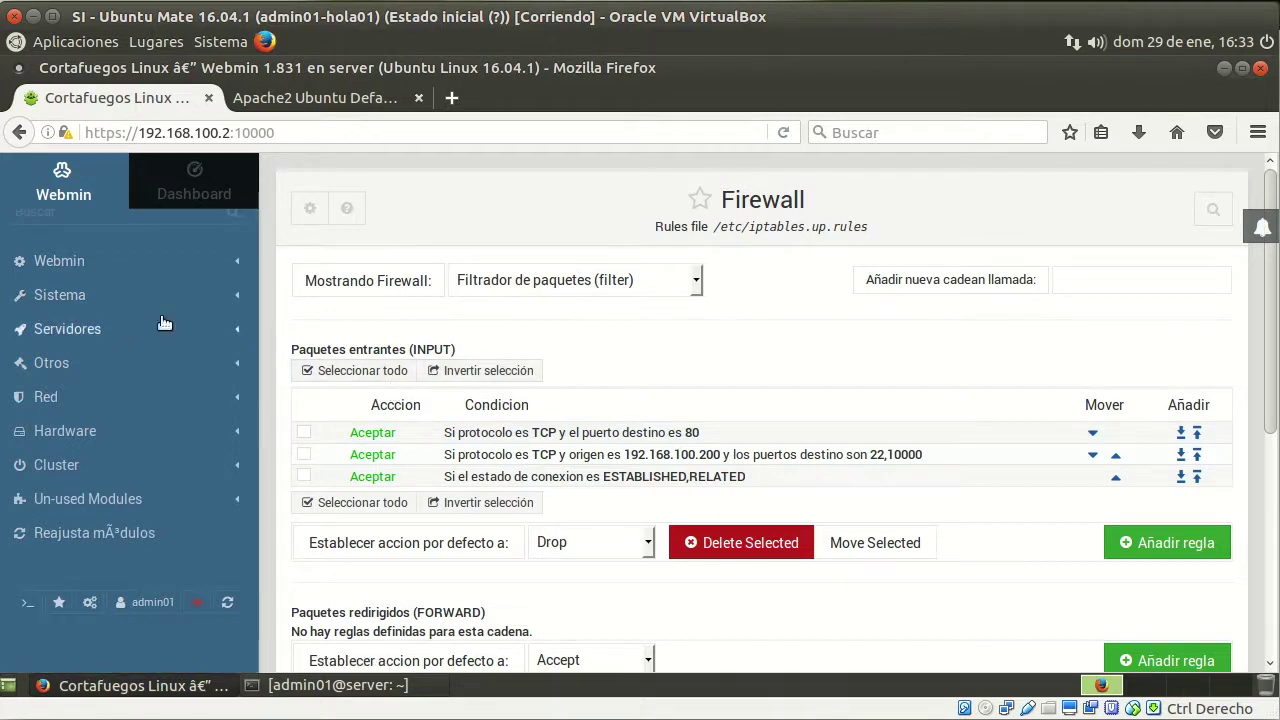
left_click(56, 297)
scroll(82, 410, "down", 5)
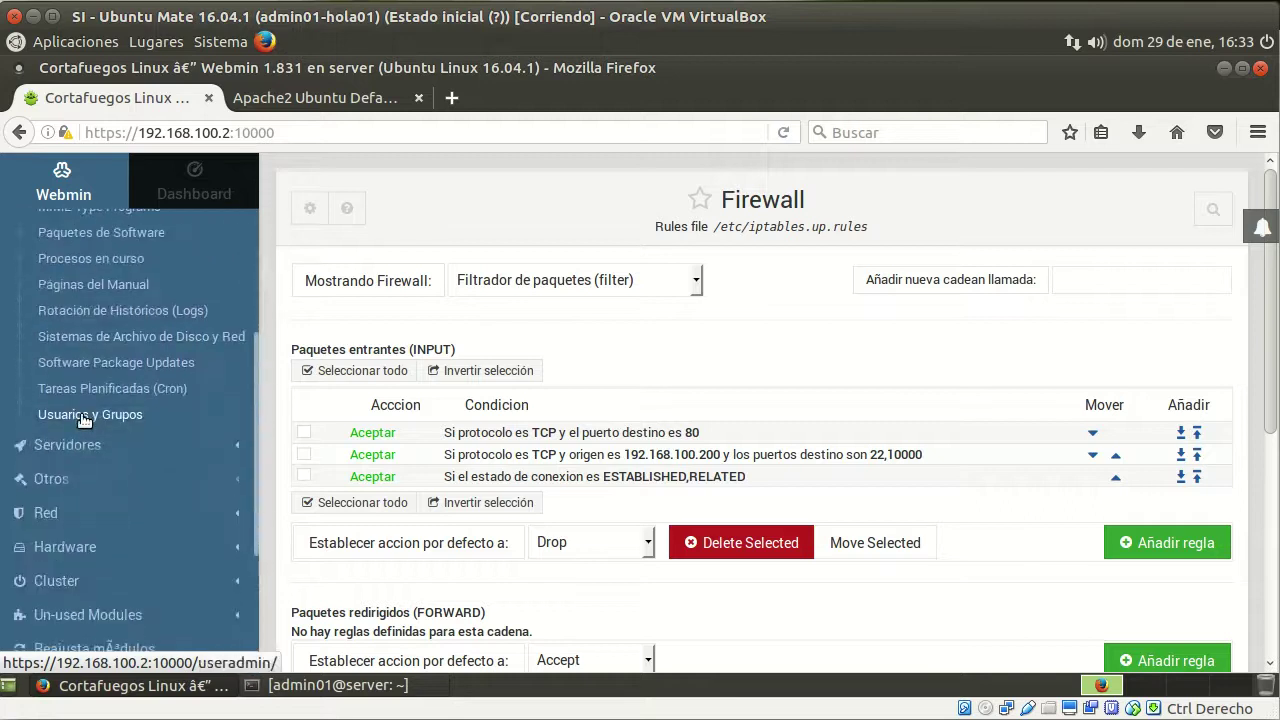
left_click(174, 367)
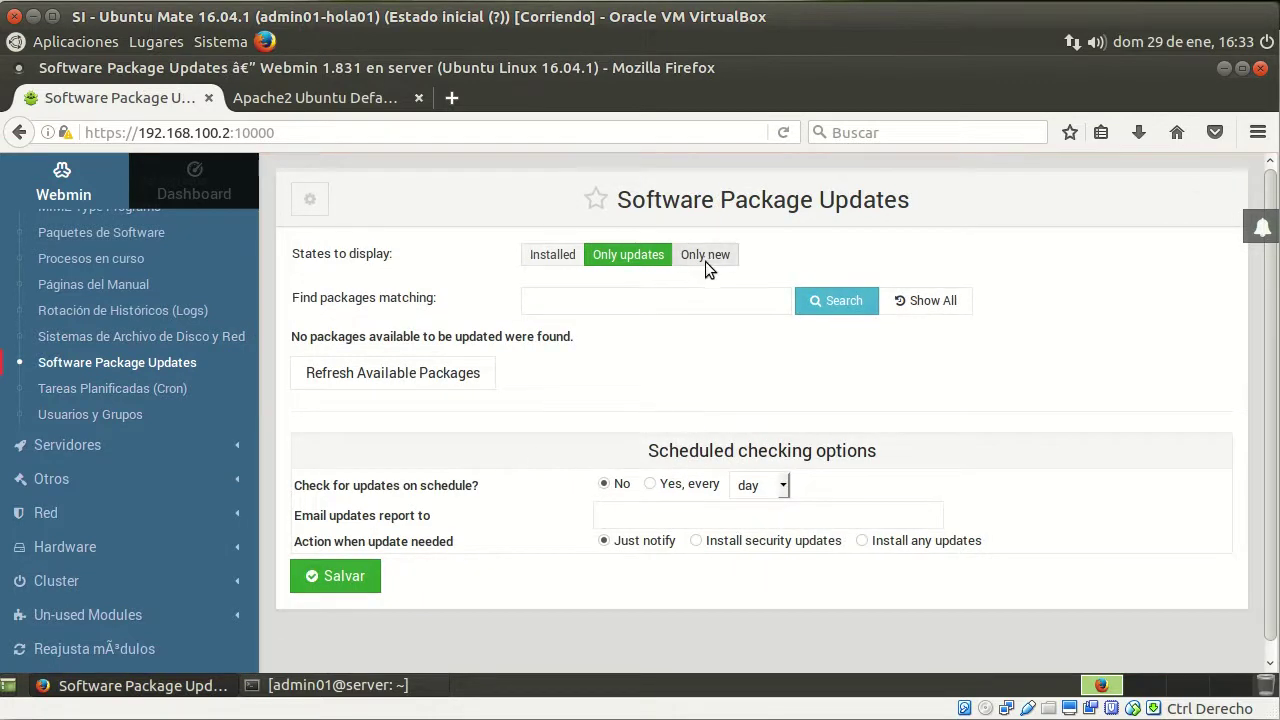
Search only-new packages for 'proft', tick proftpd, and start its installation
left_click(707, 258)
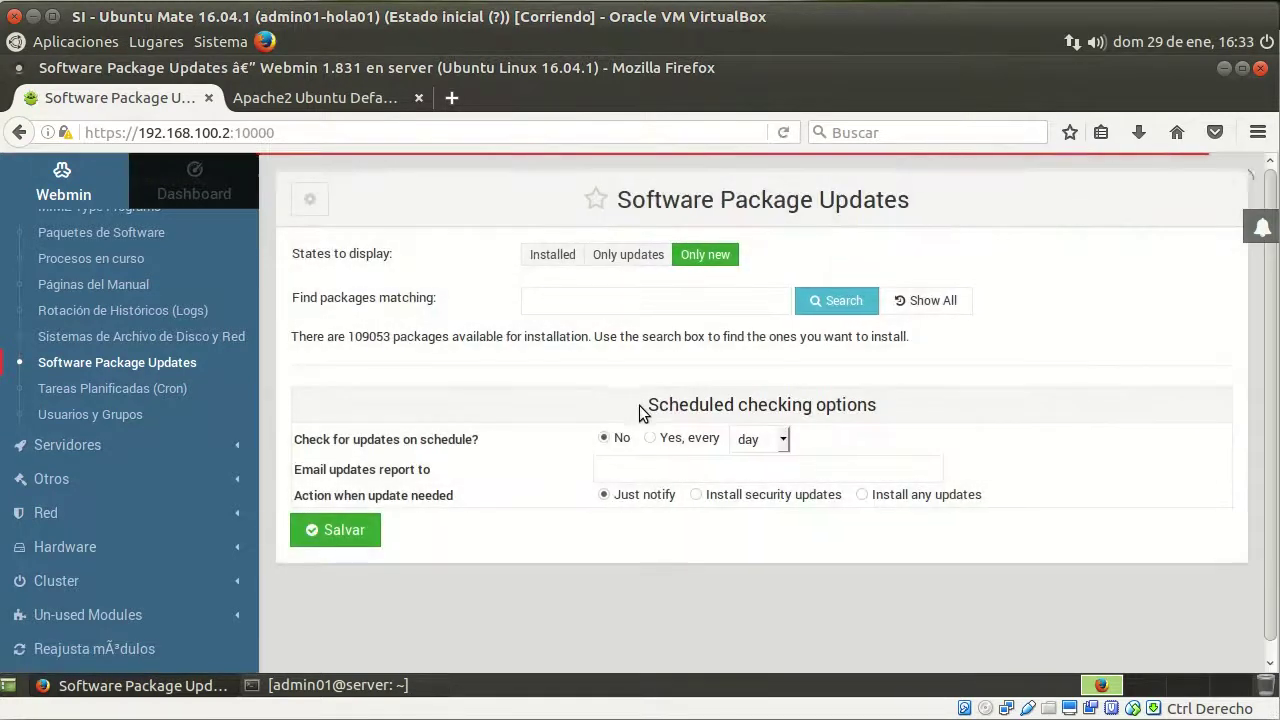
left_click(587, 312)
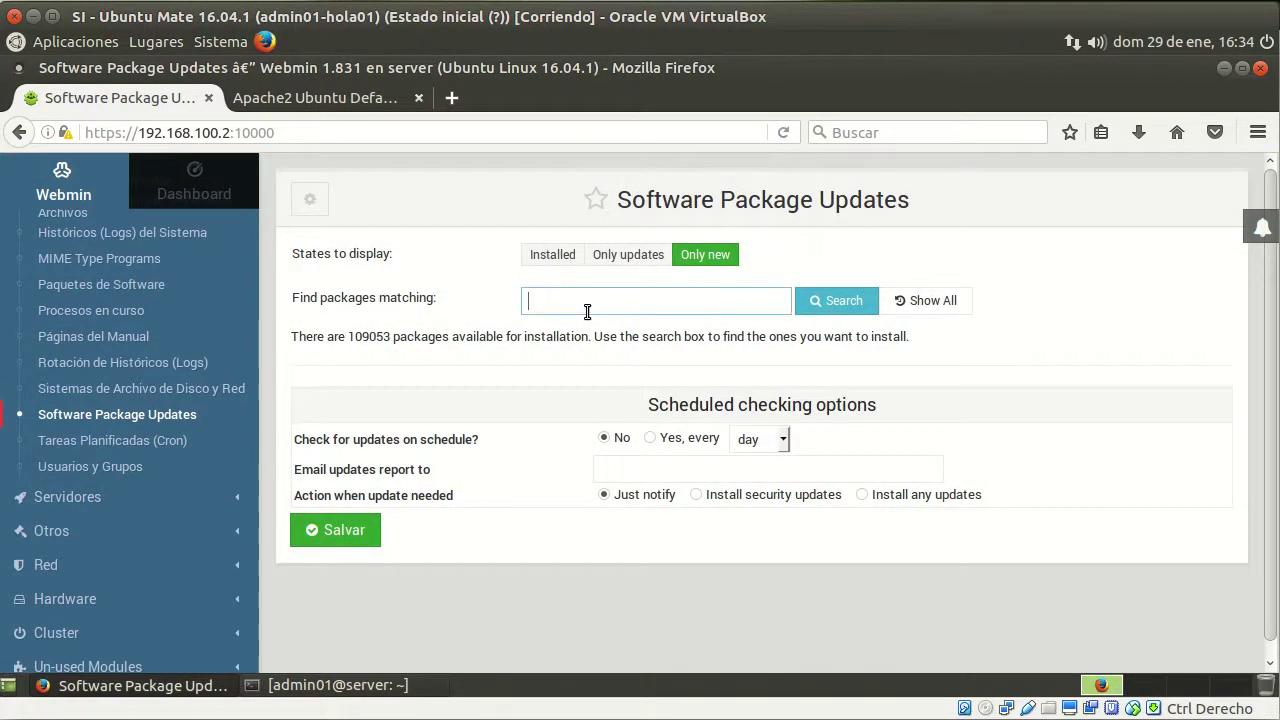
type("proftpd")
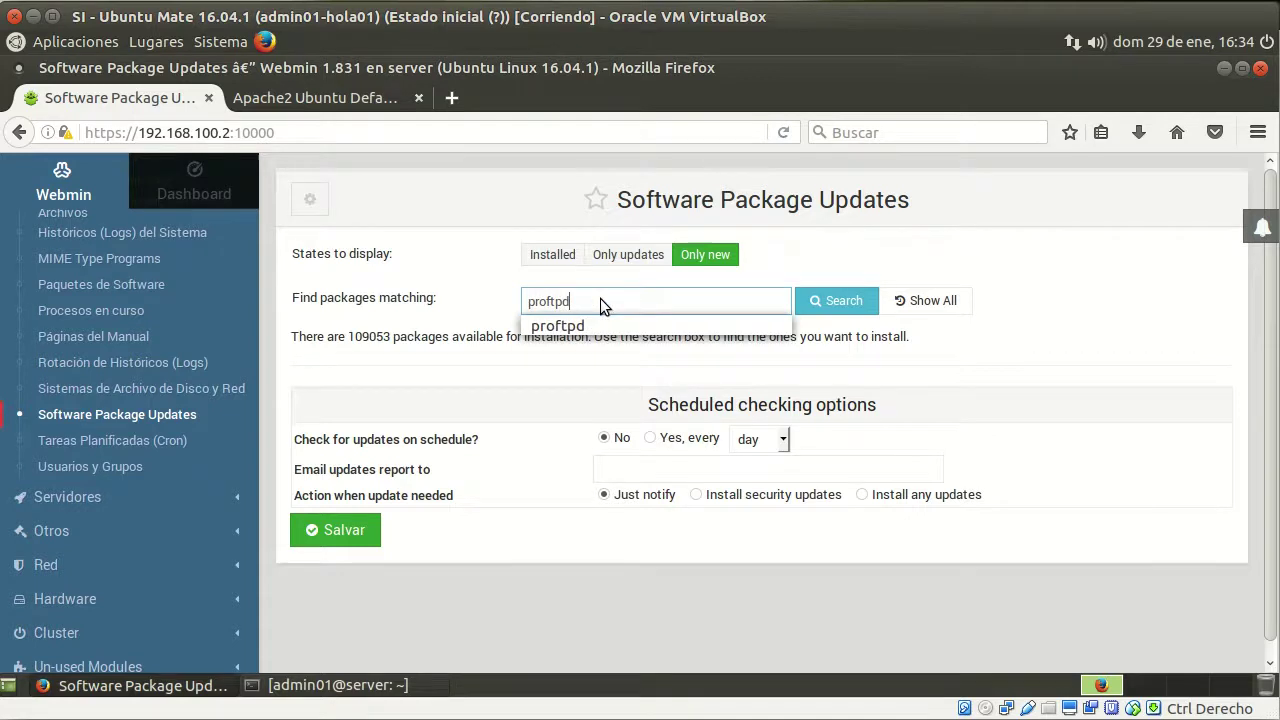
left_click(857, 303)
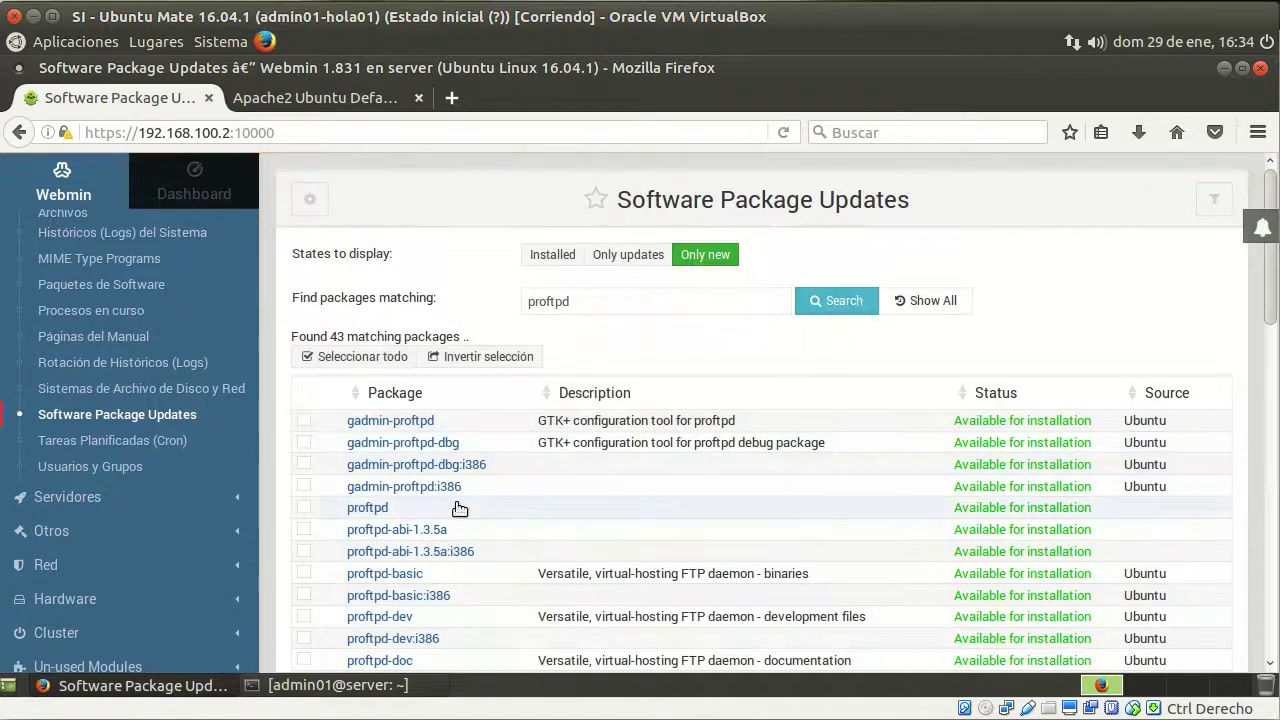
left_click(302, 507)
scroll(480, 515, "down", 10)
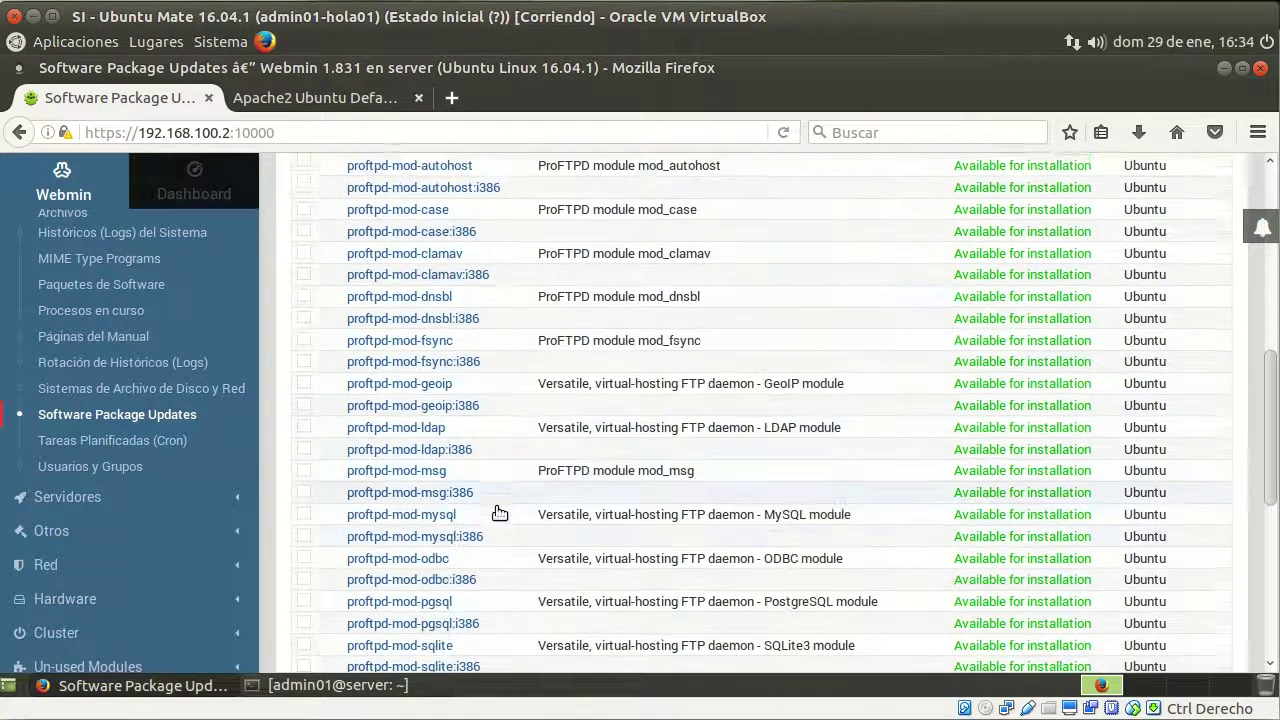
scroll(505, 511, "down", 5)
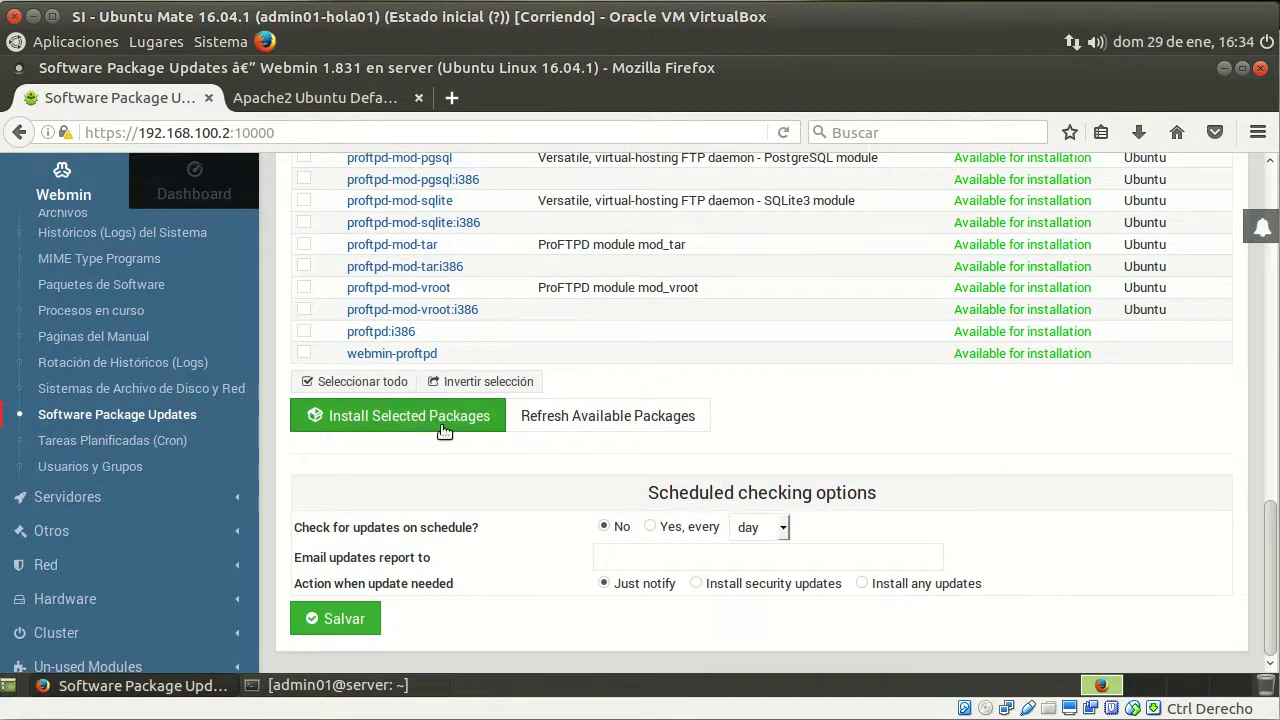
left_click(452, 420)
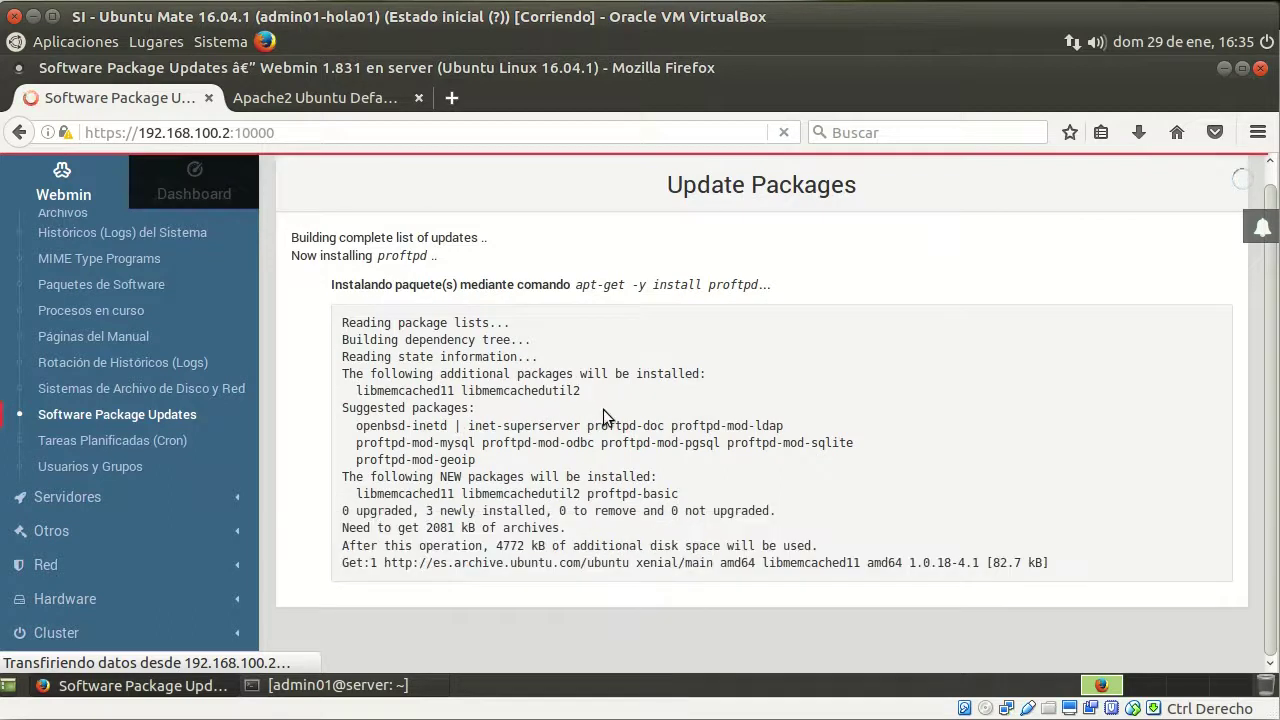
Highlight the apt-get install proftpd command and the 'Successfully installed 3 packages' message
left_click_drag(576, 284, 757, 285)
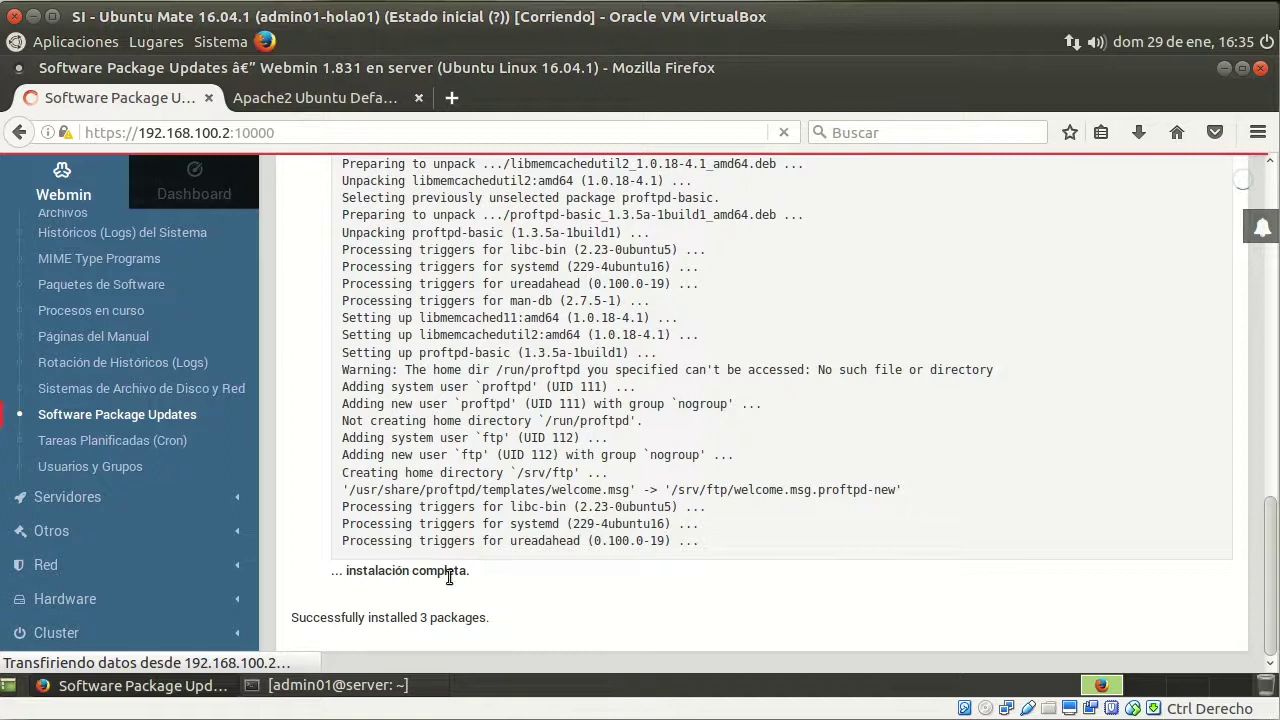
left_click_drag(293, 617, 491, 620)
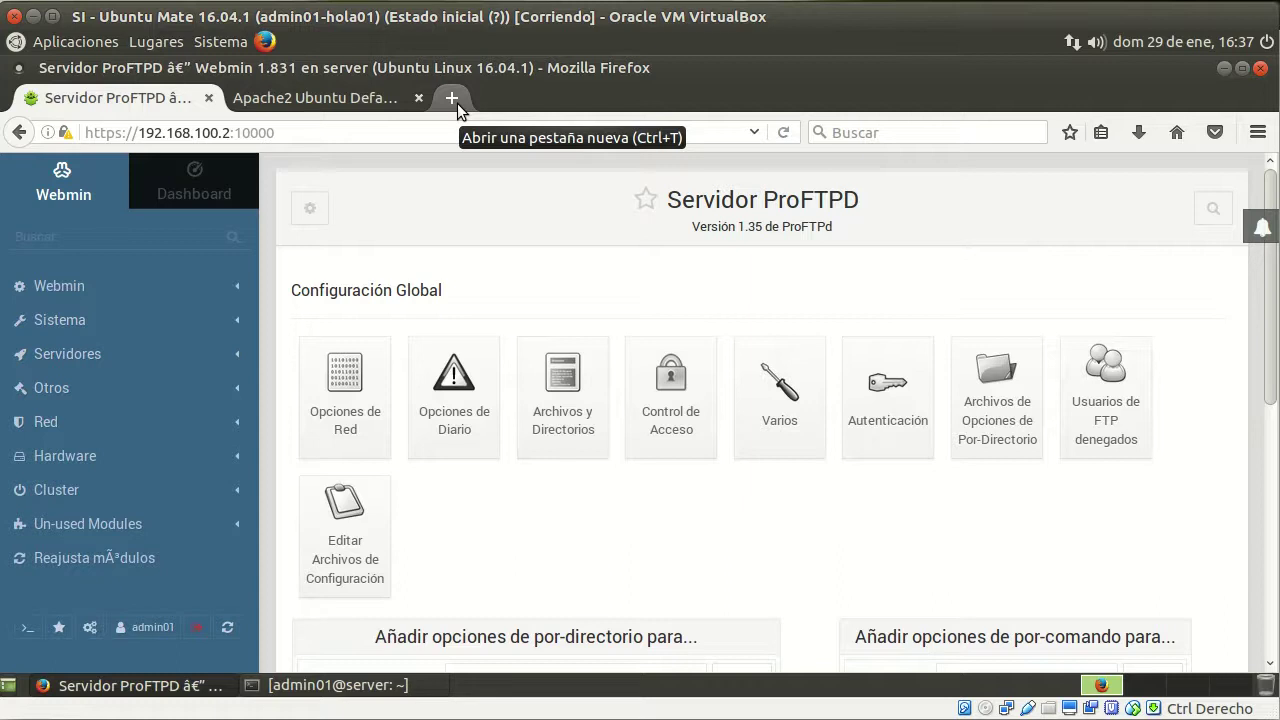
Try loading ftp://192.168.100.2 in a new Firefox tab; the connection fails
left_click(452, 95)
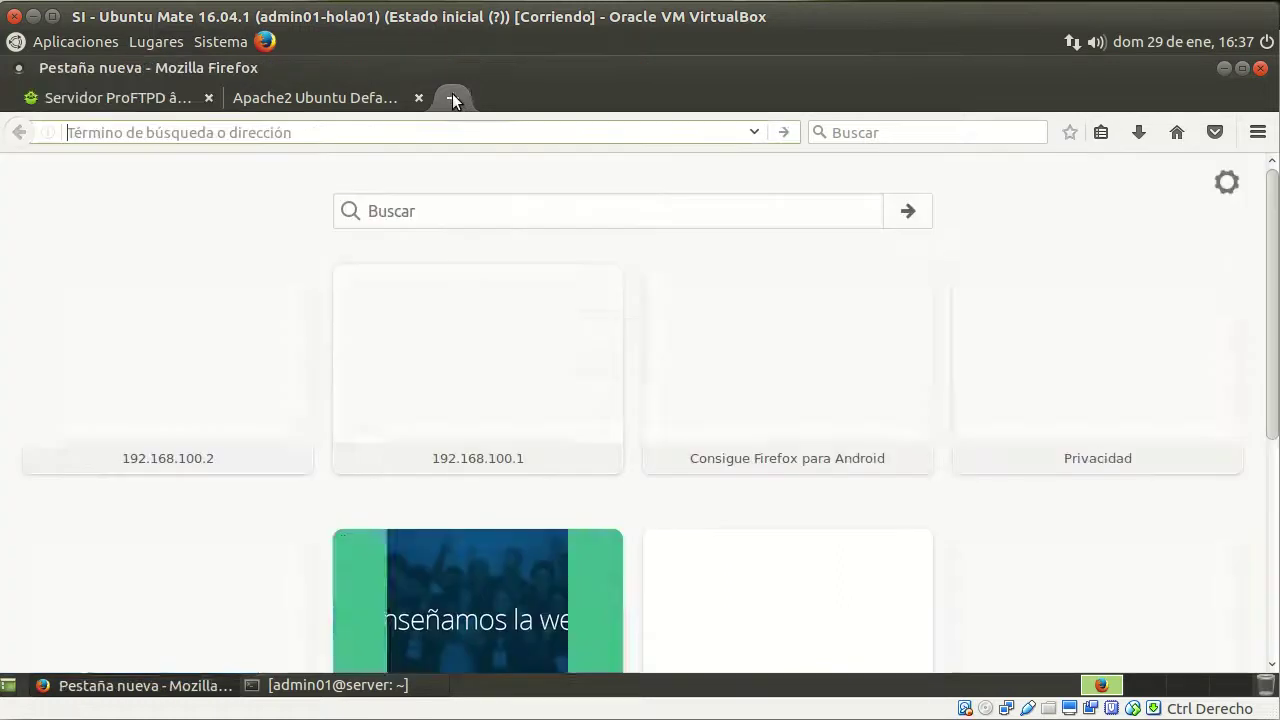
type("ftp")
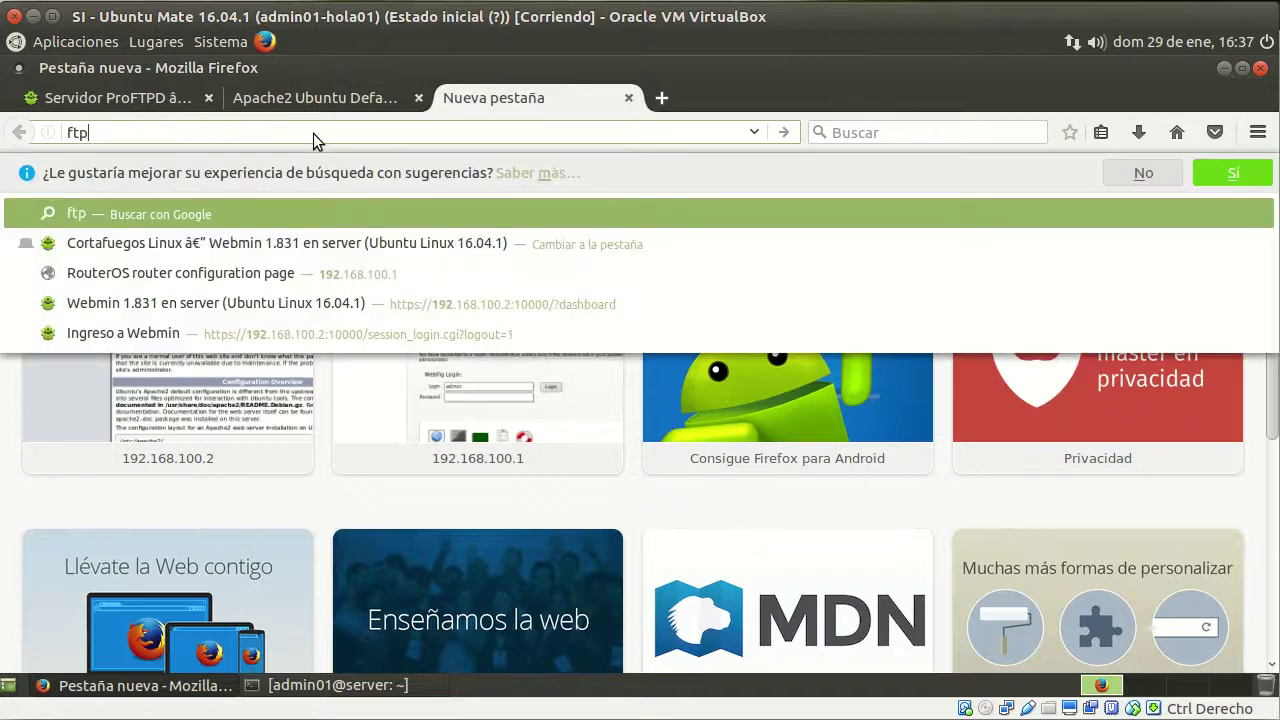
type("://")
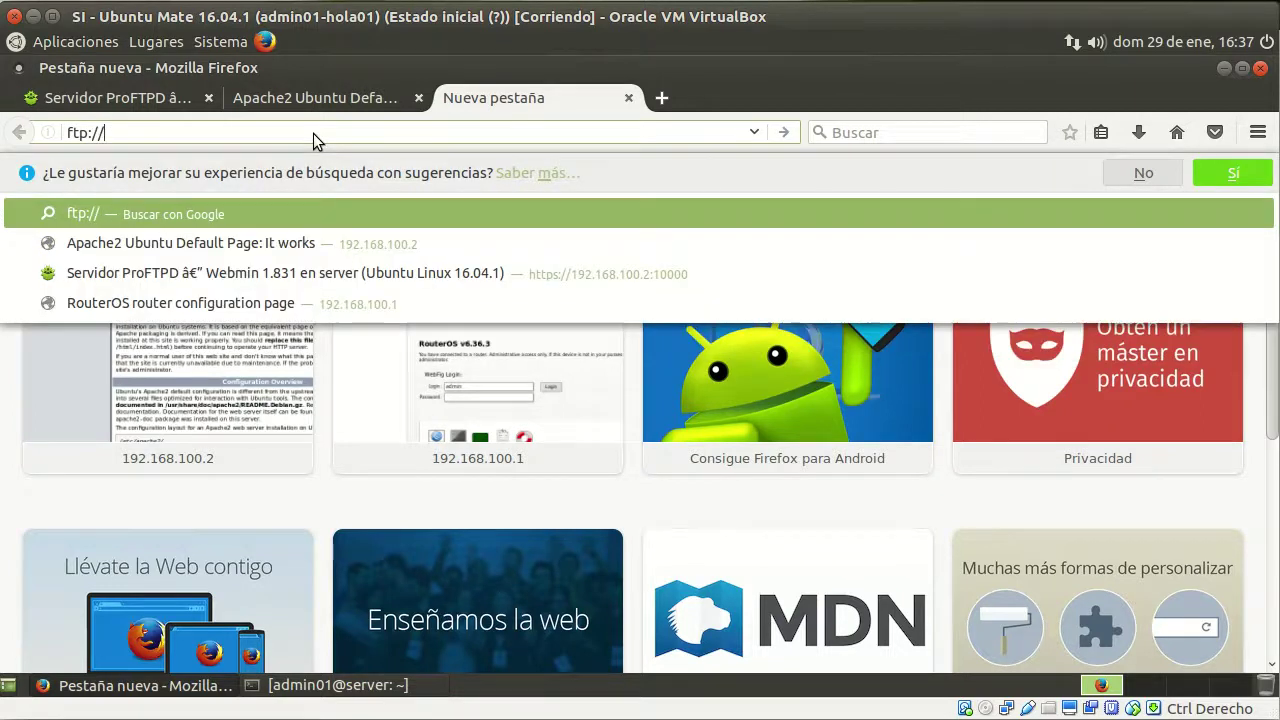
type("192.168.100.2/")
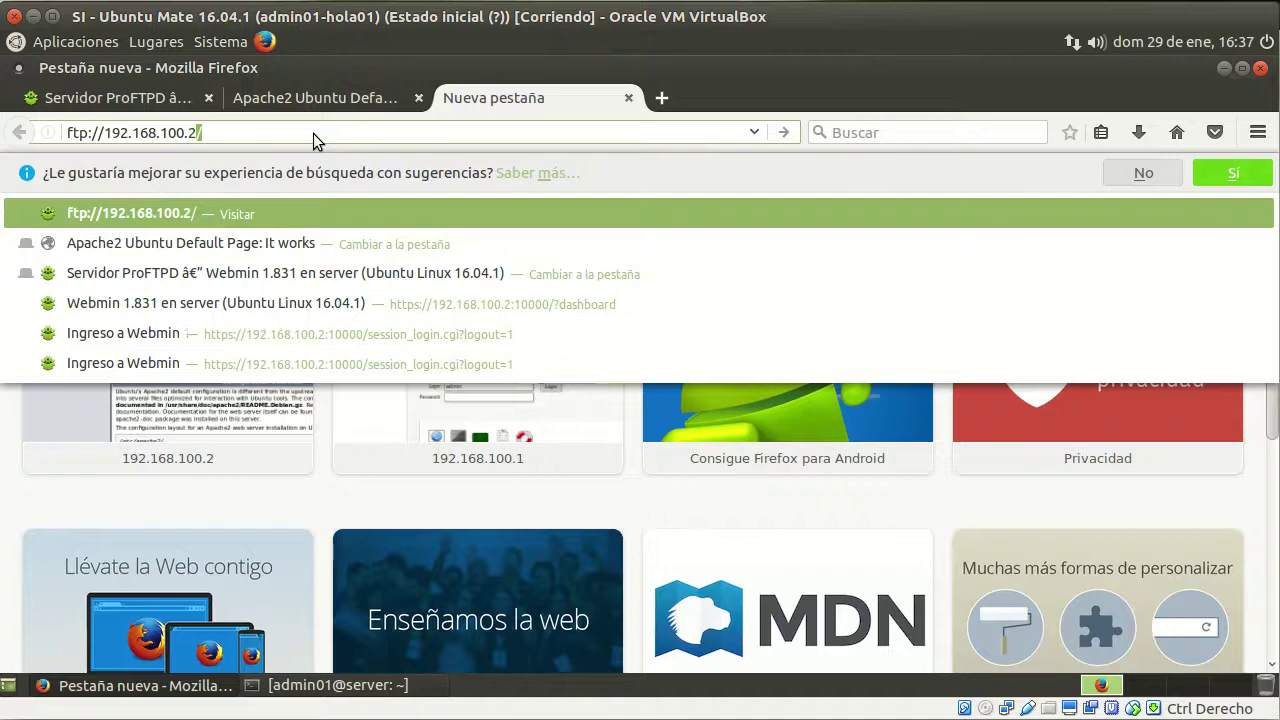
key("Return")
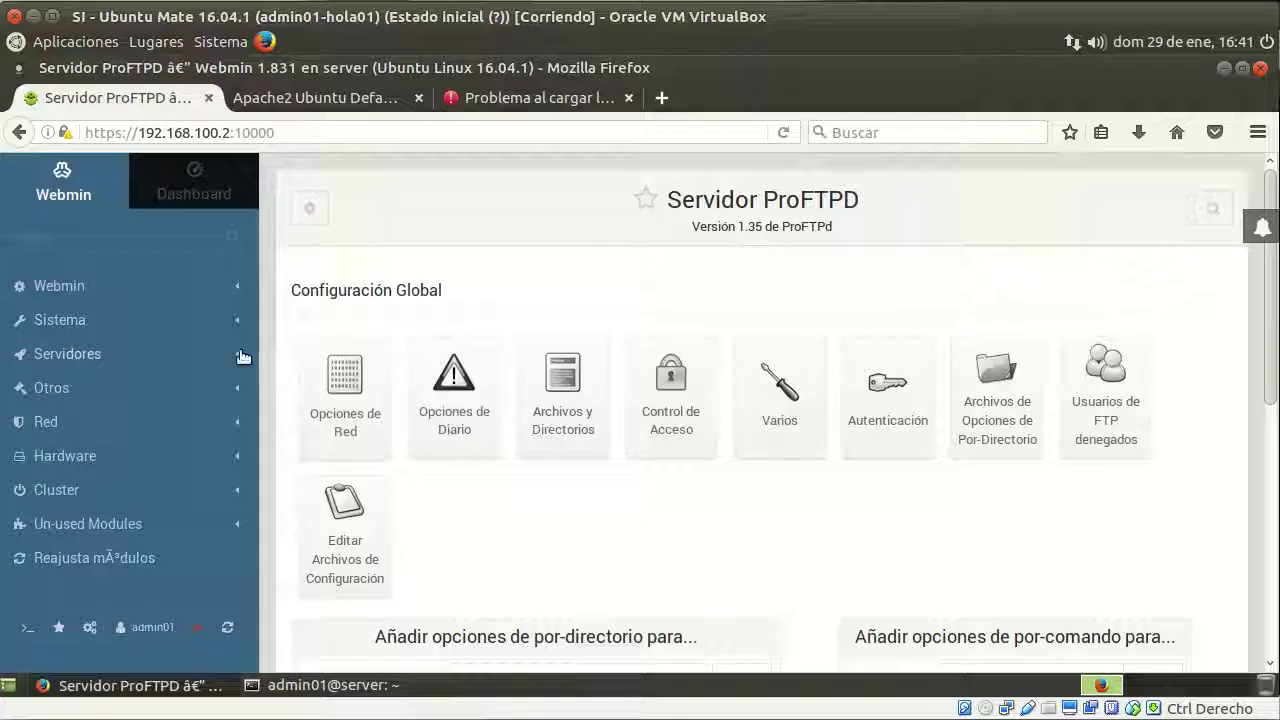
Go to Red > Cortafuegos Linux and edit the INPUT rule accepting TCP port 80 (Aceptar HTTP)
left_click(161, 420)
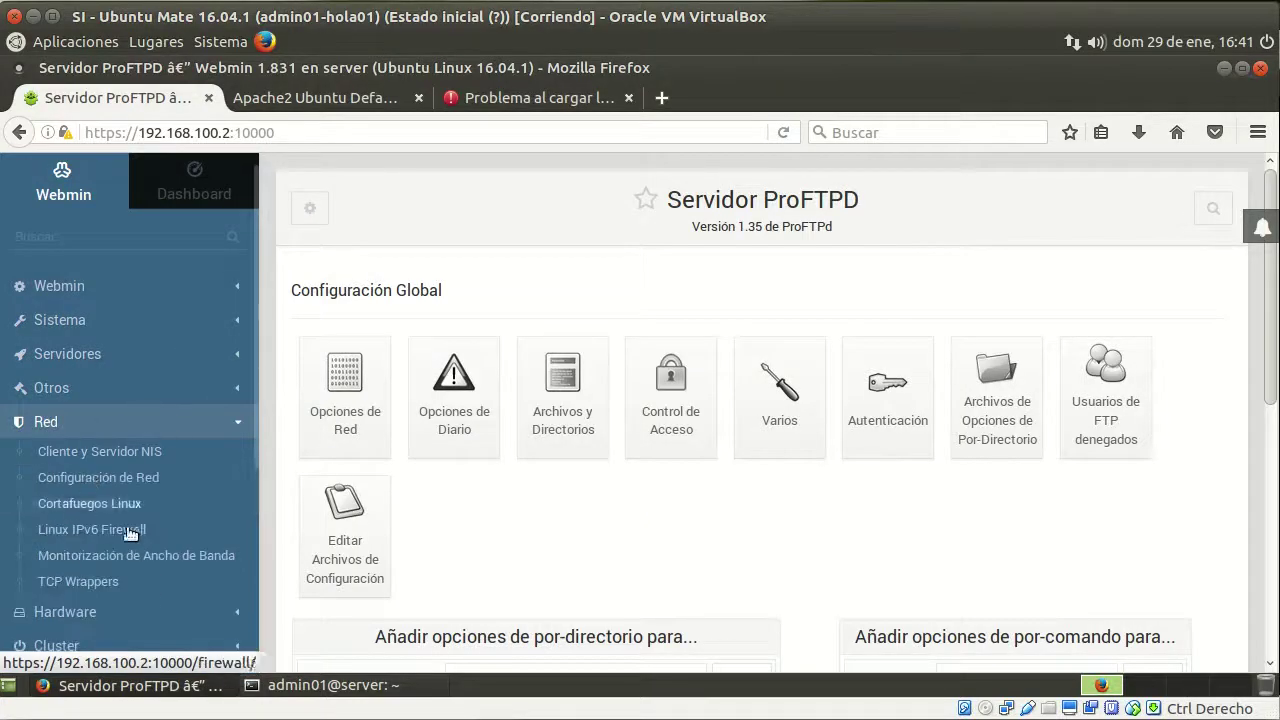
left_click(135, 507)
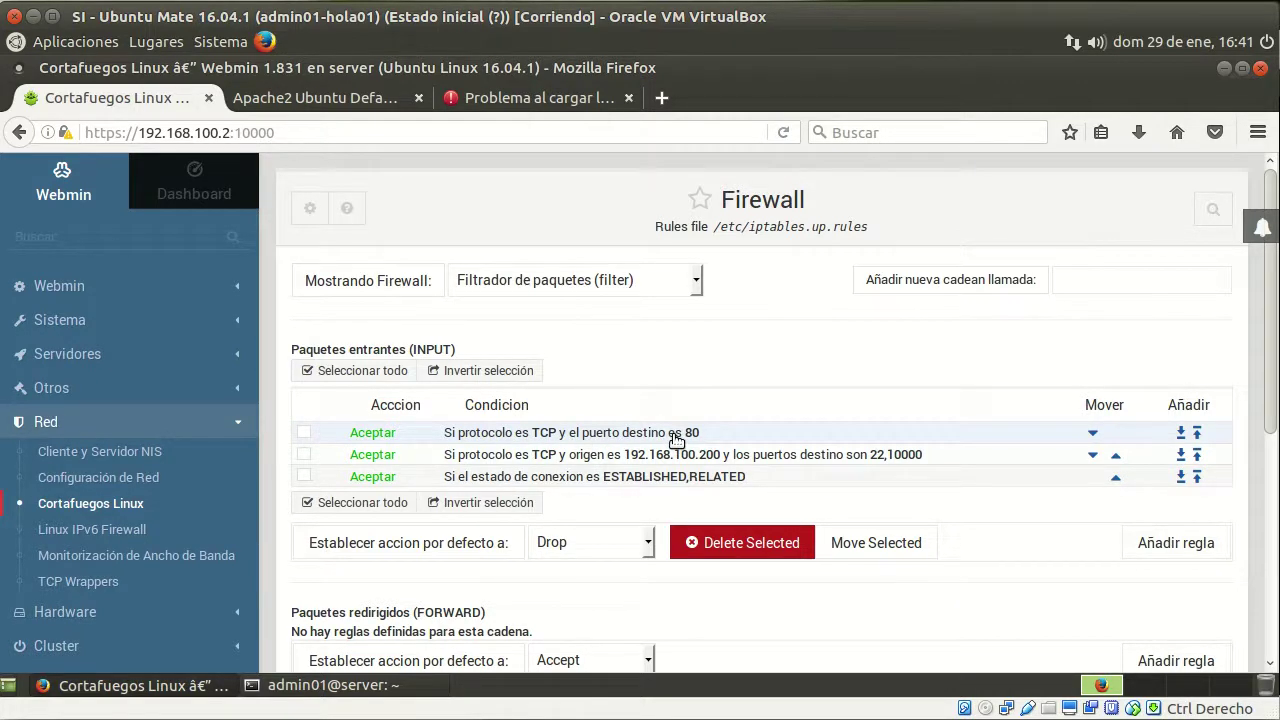
left_click(676, 440)
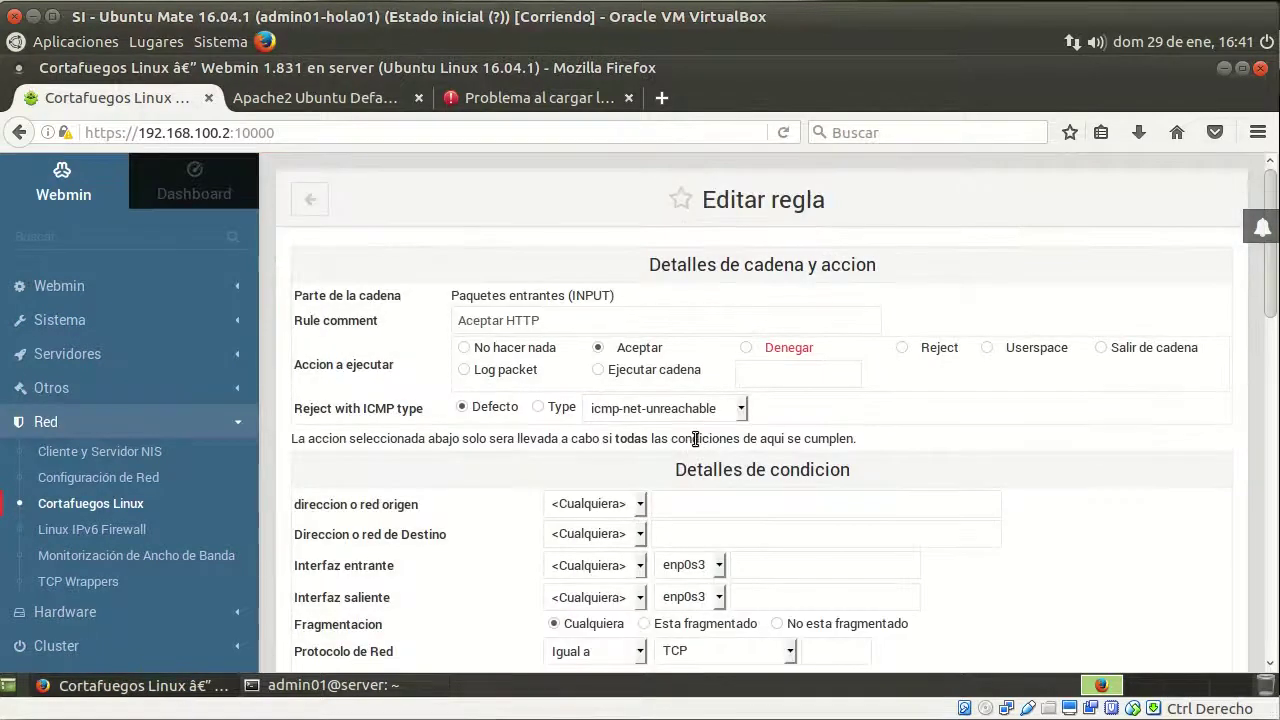
Extend the rule comment to 'Aceptar HTTP y FTP' and set destination ports to 80,21
left_click(582, 322)
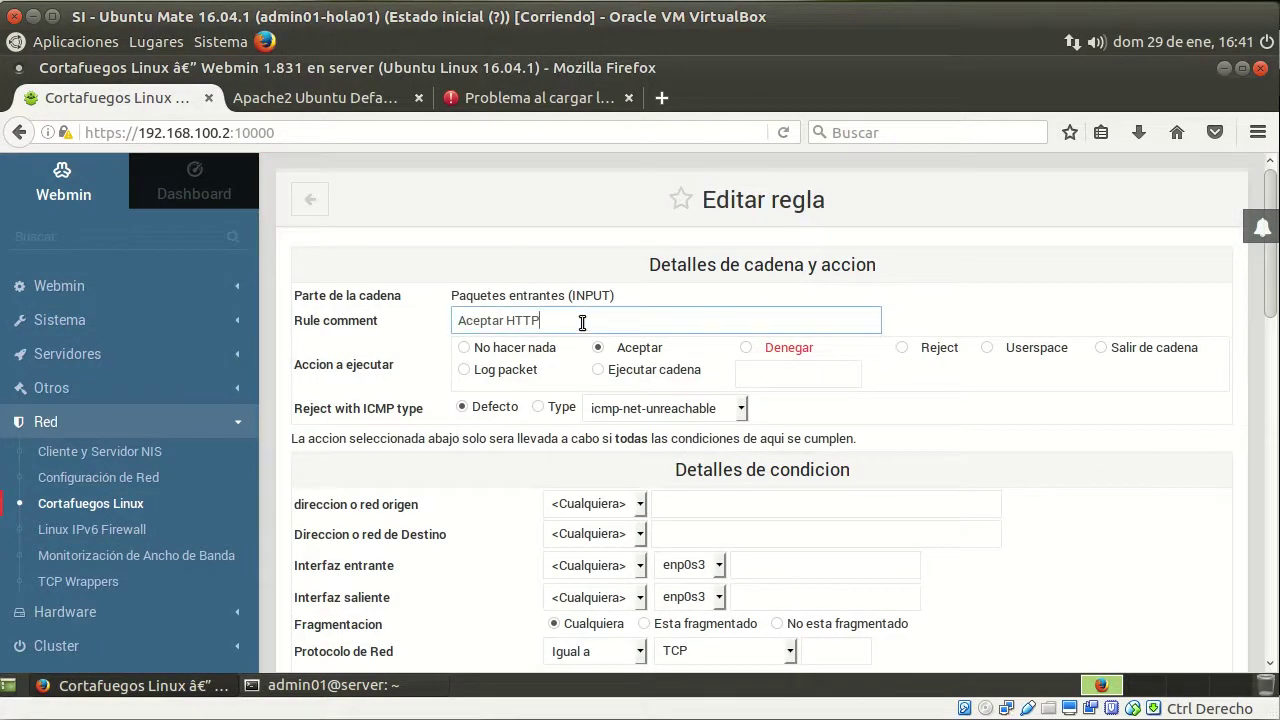
type("y FTP")
scroll(1020, 475, "down", 3)
scroll(1020, 466, "down", 4)
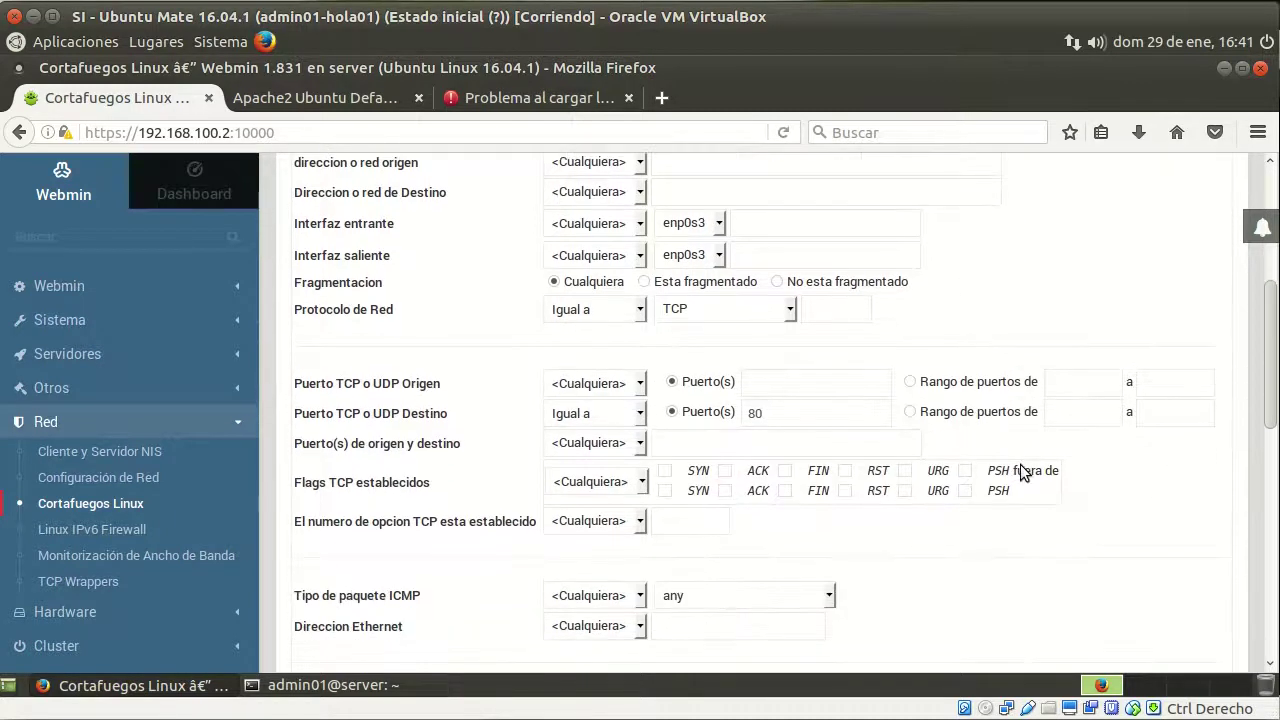
scroll(1020, 464, "down", 2)
left_click(820, 301)
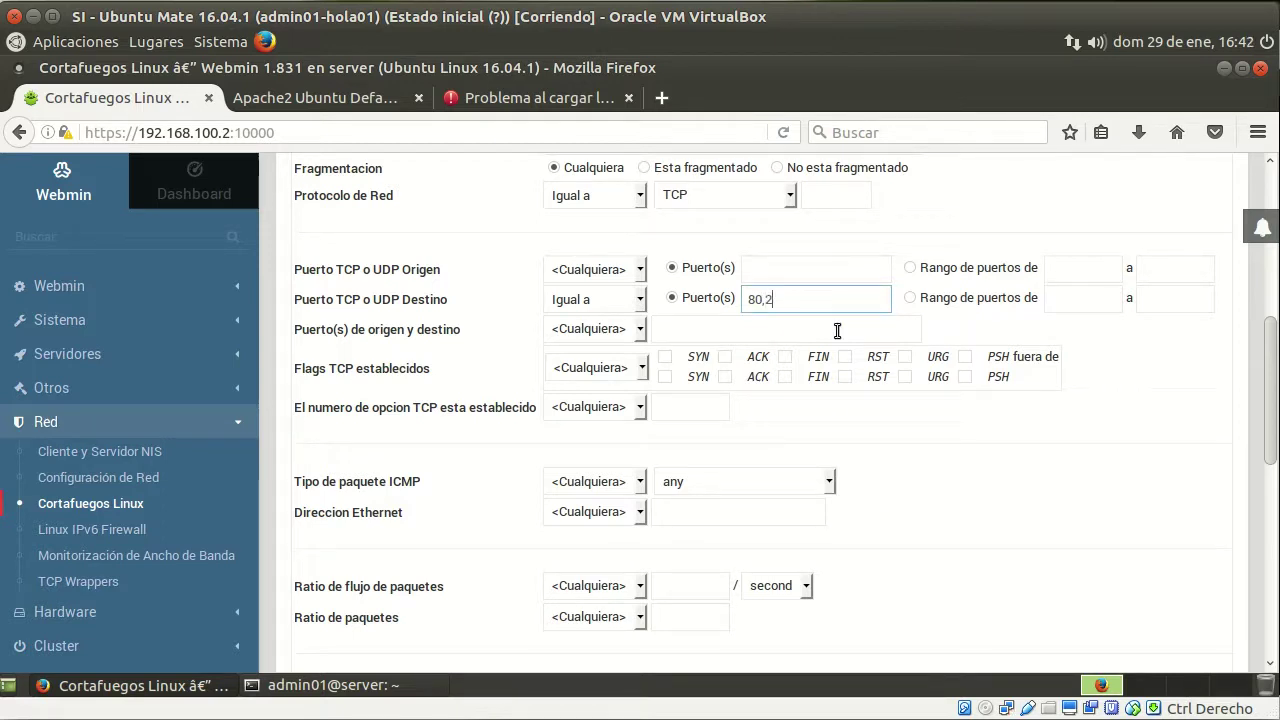
Save the rule and apply the firewall configuration with INPUT default Drop
scroll(1078, 511, "down", 10)
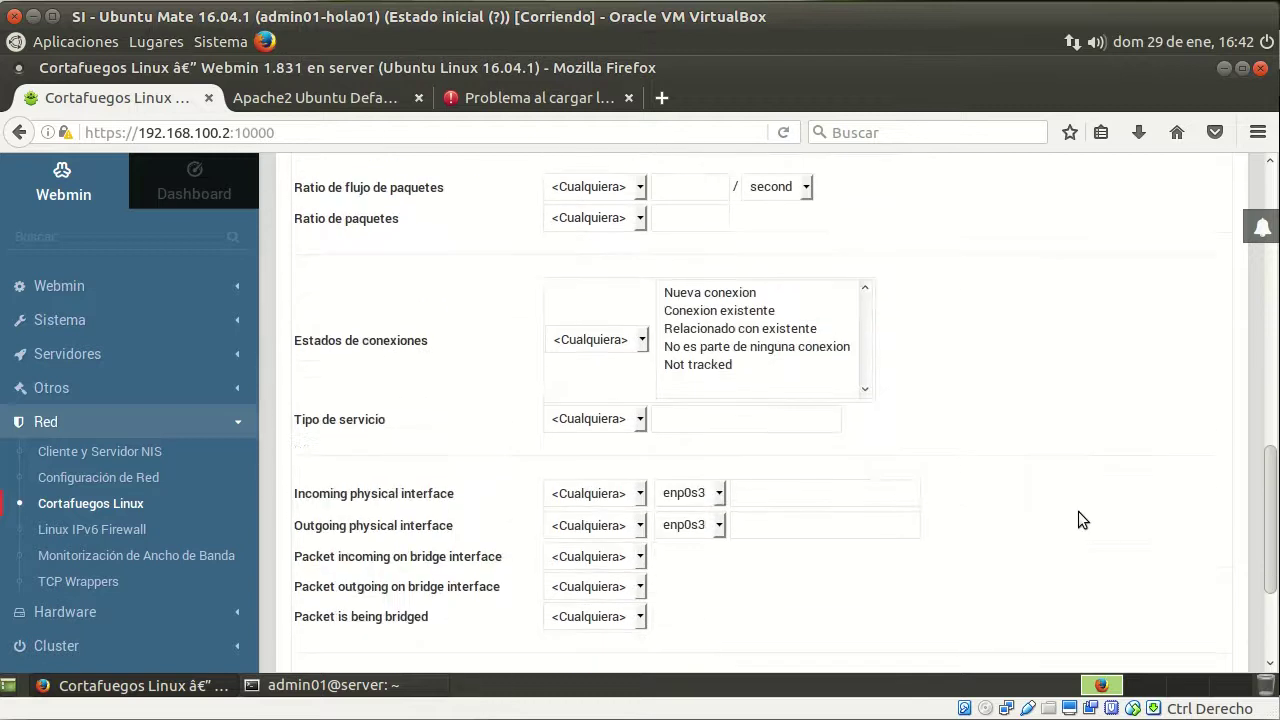
left_click(318, 564)
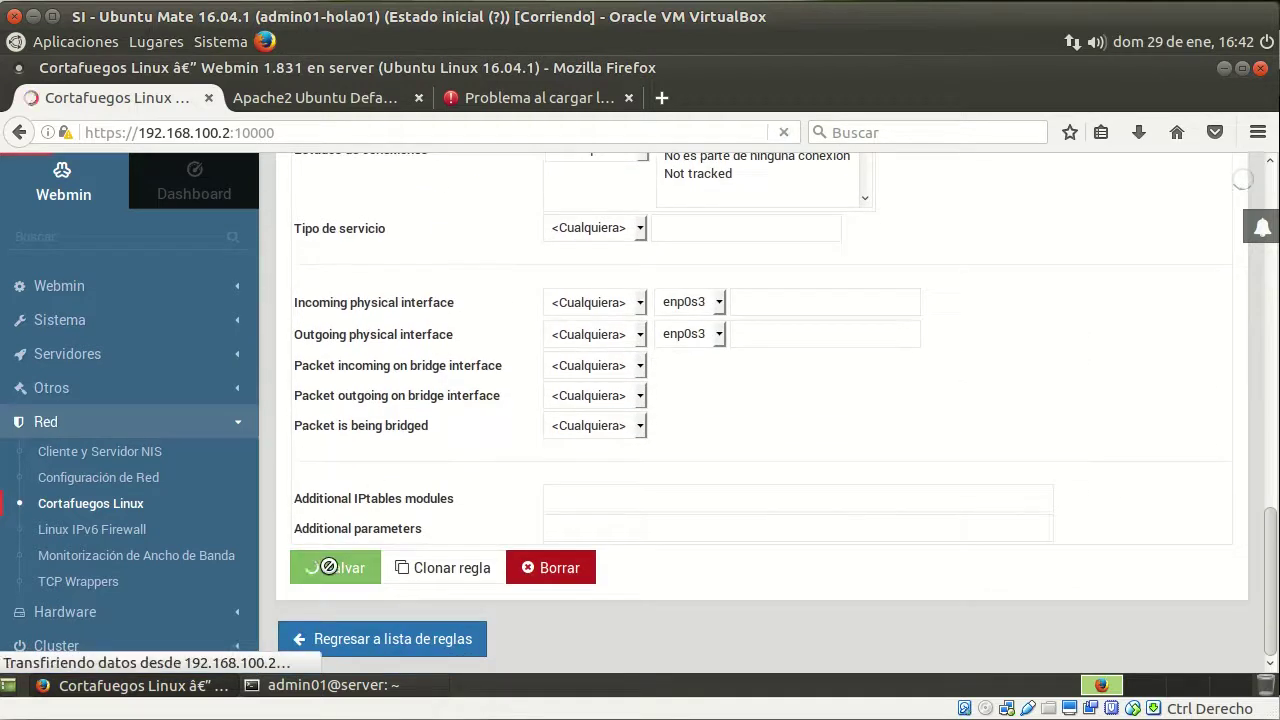
scroll(443, 545, "down", 5)
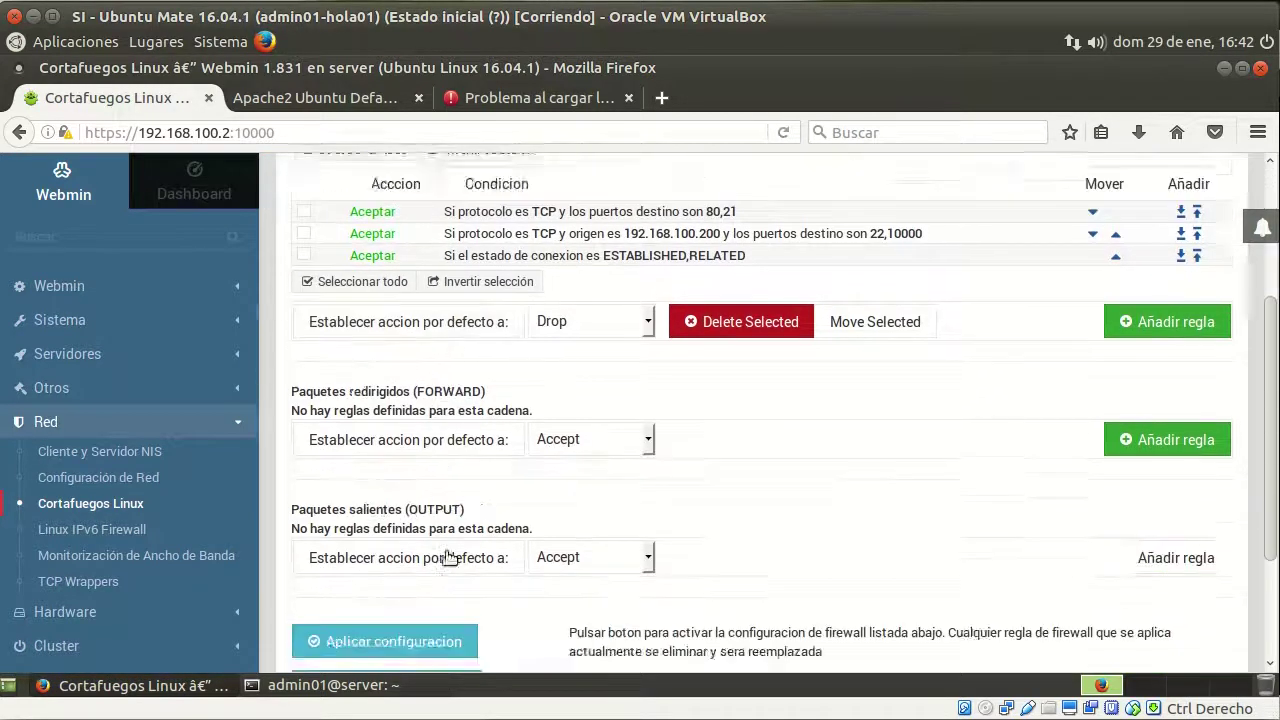
left_click(402, 474)
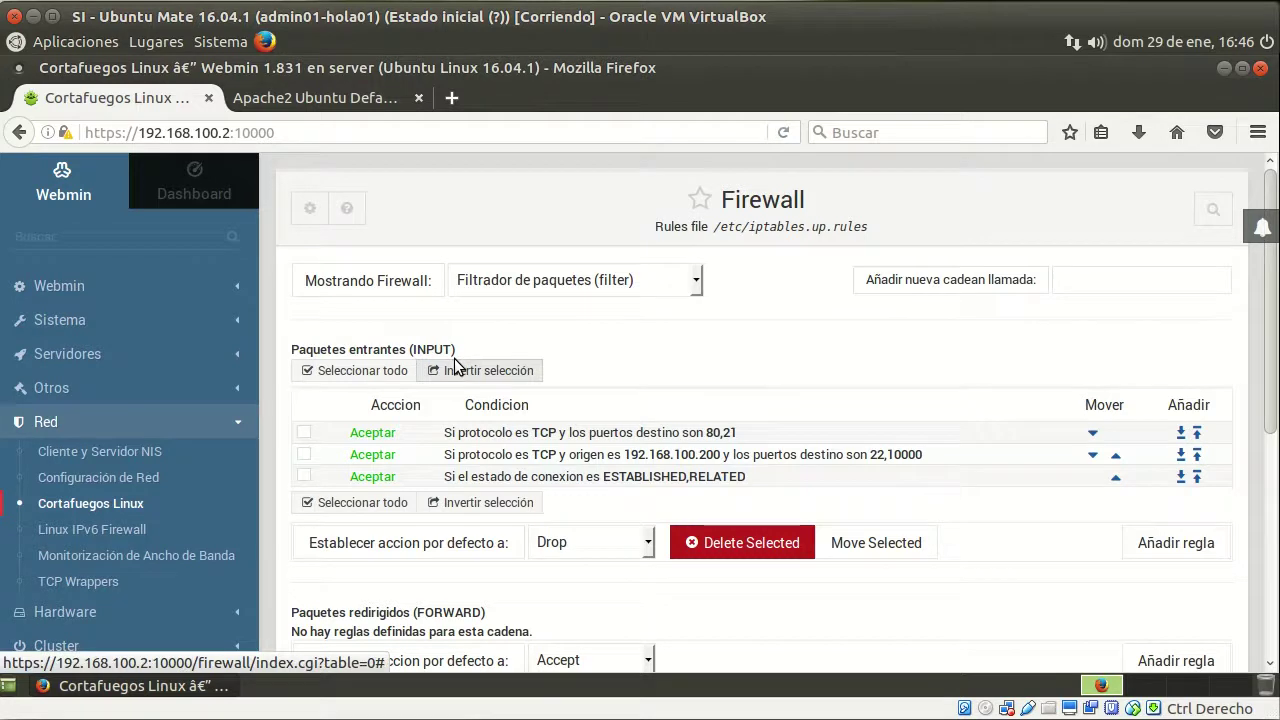
From a new MATE Terminal, log in to the FTP server with 'ftp 192.168.100.2'
left_click(107, 45)
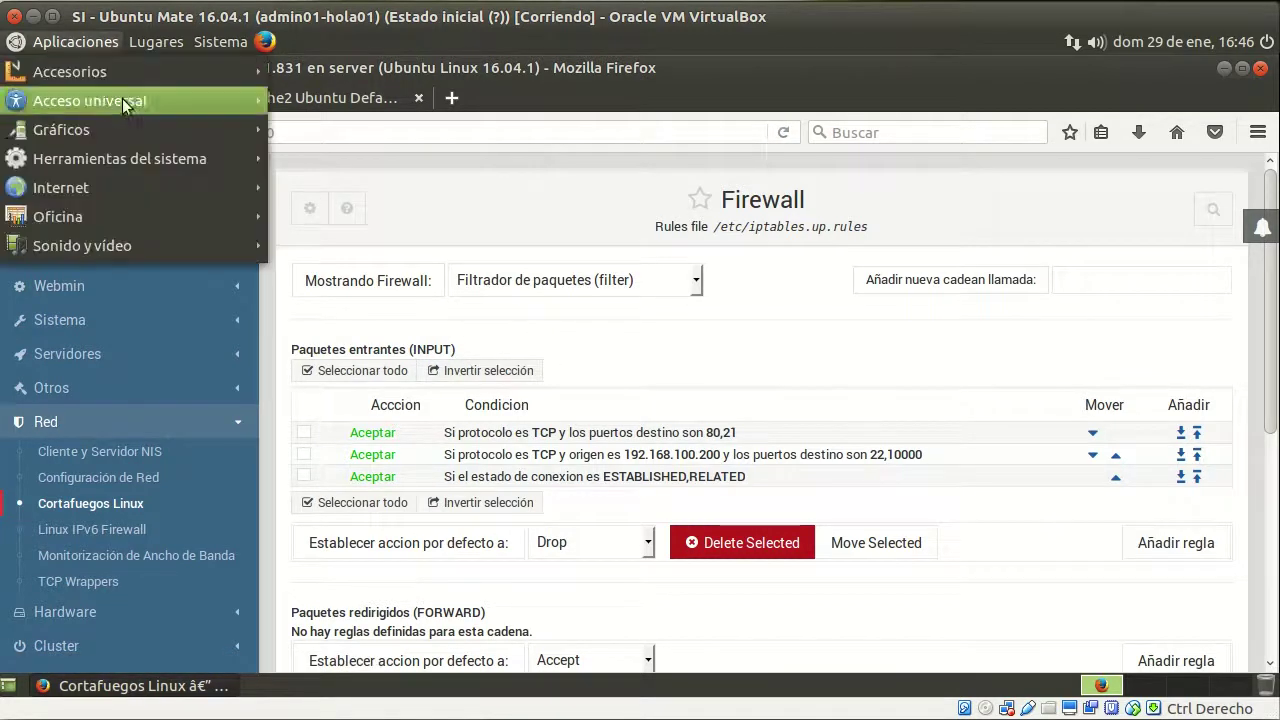
mouse_move(141, 151)
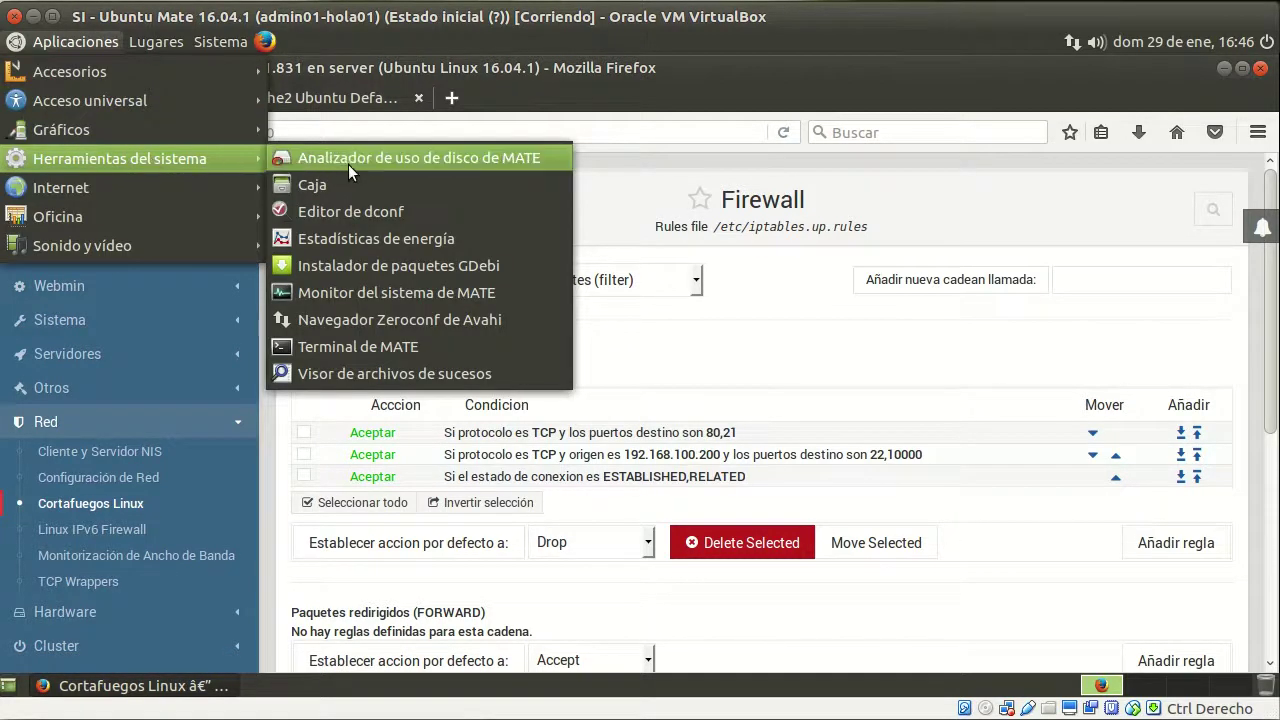
left_click(408, 346)
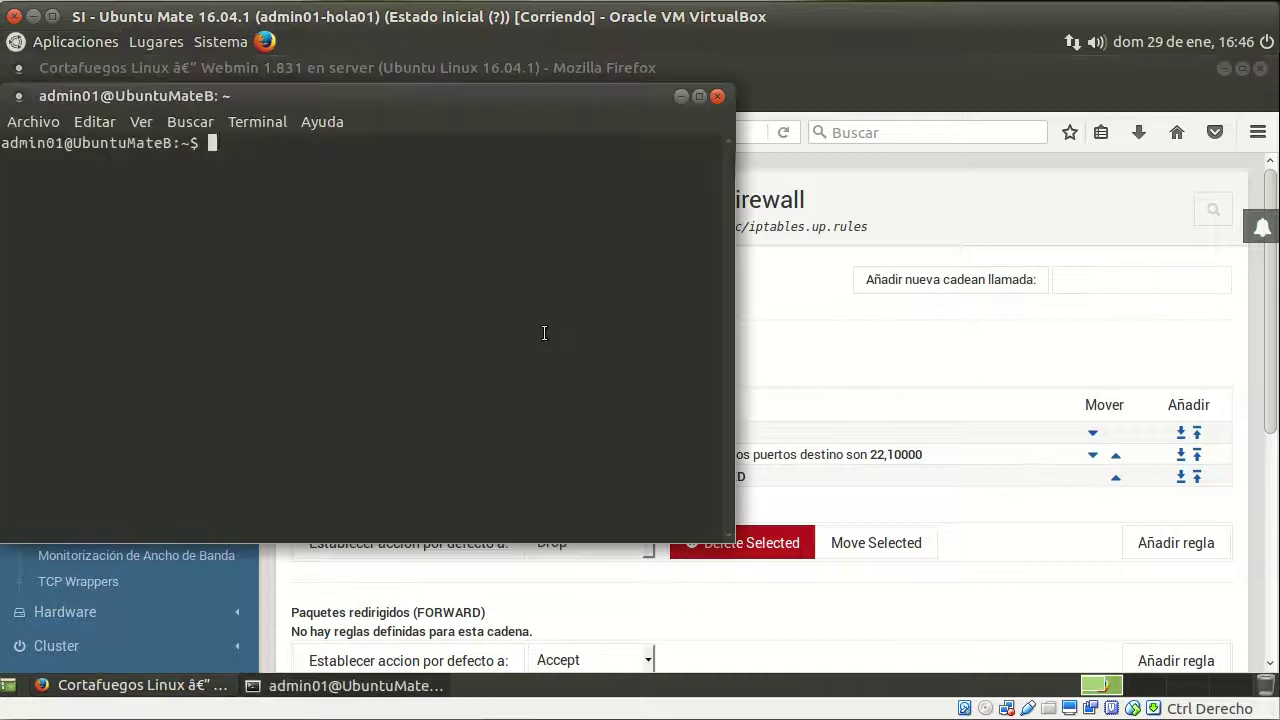
type("ftp 192.168.100.2")
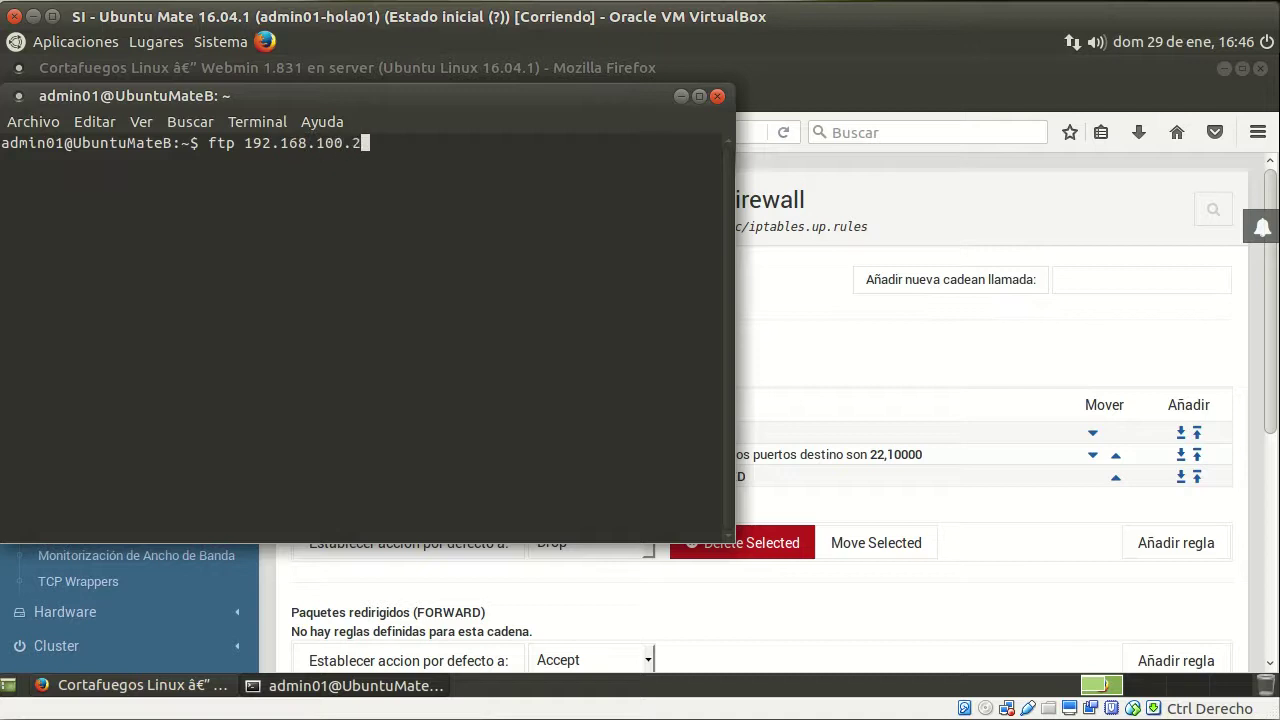
key("Return")
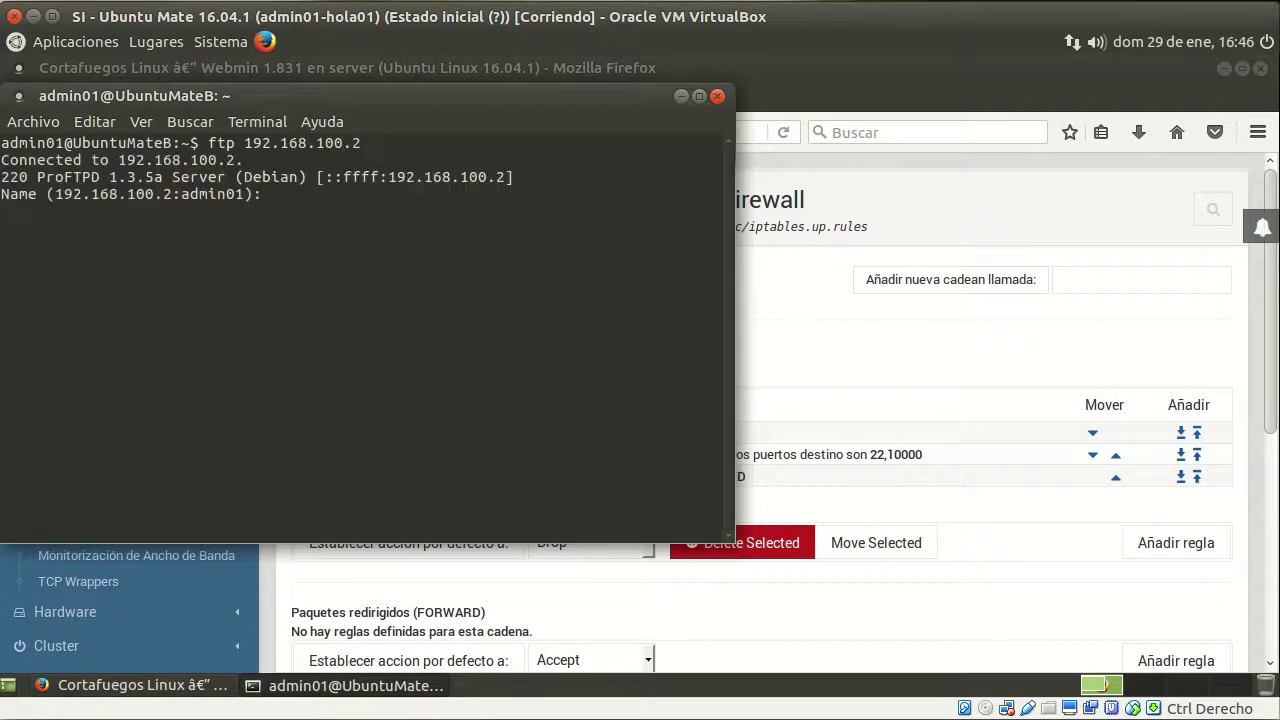
key("Return")
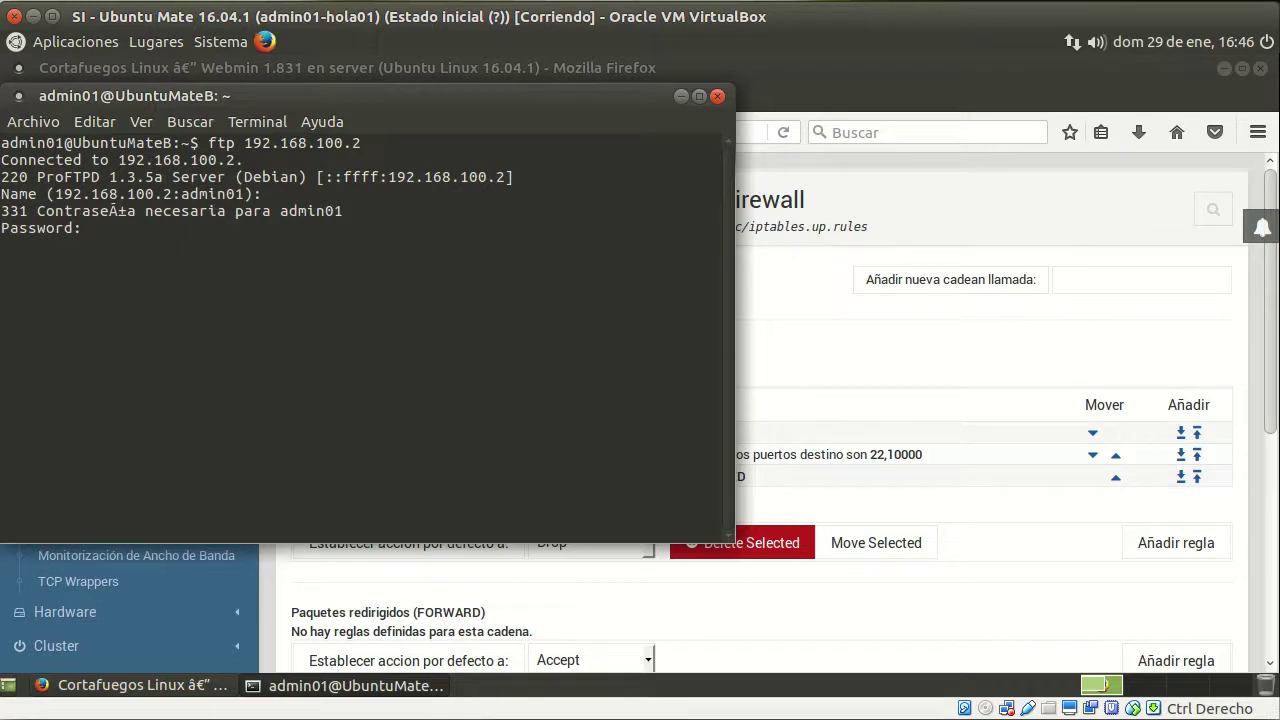
key("Return")
List the FTP files with dir, confirming jcameron-key.asc, then quit with bye and close the terminal
type("dir")
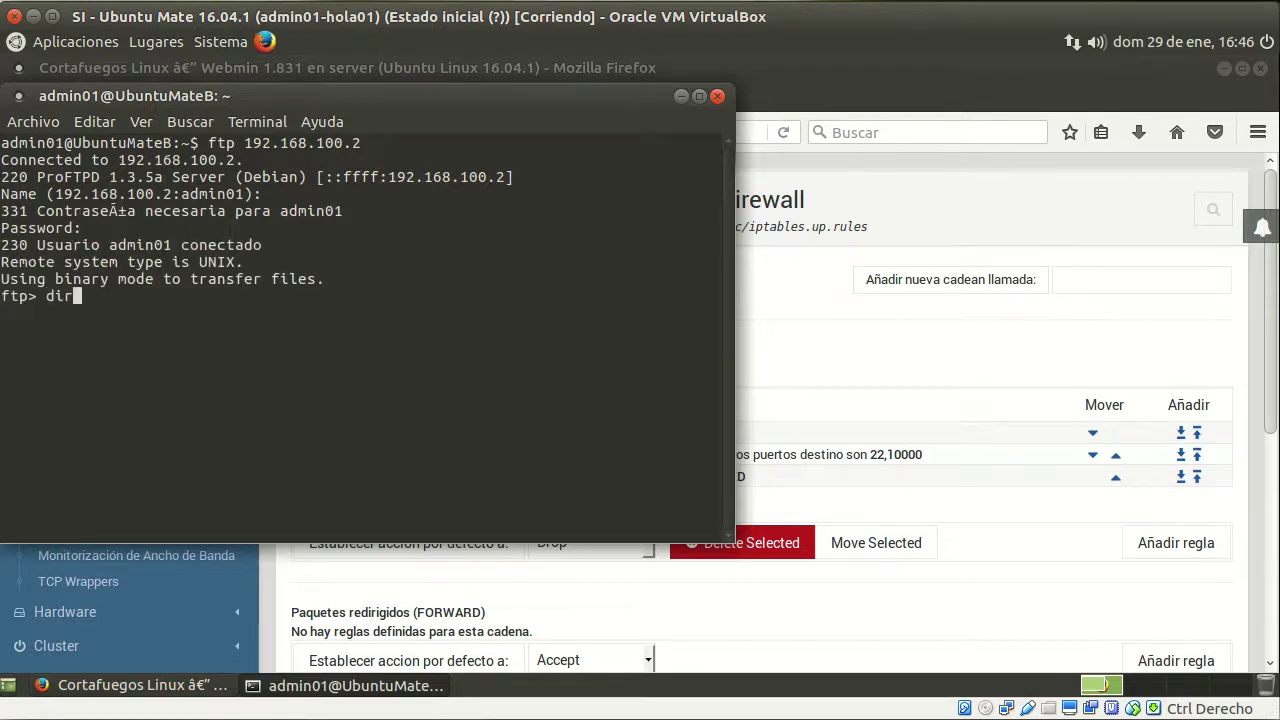
key("Return")
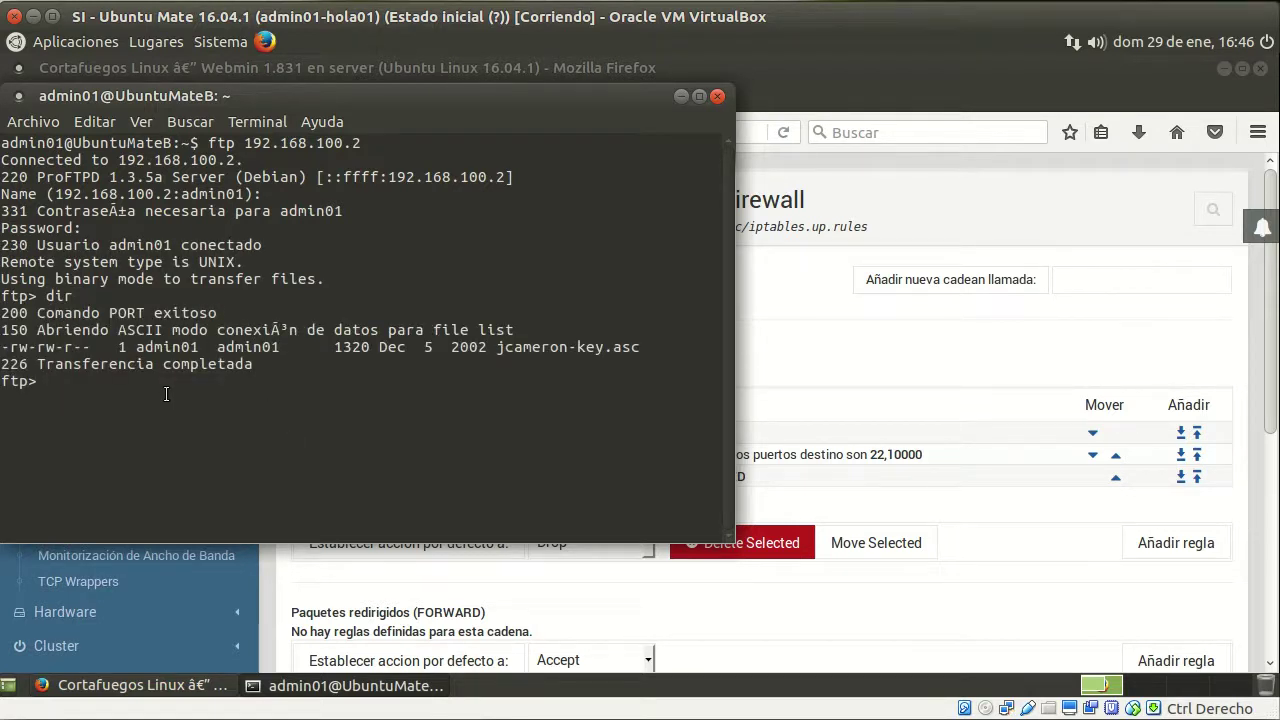
type("bye")
key("Return")
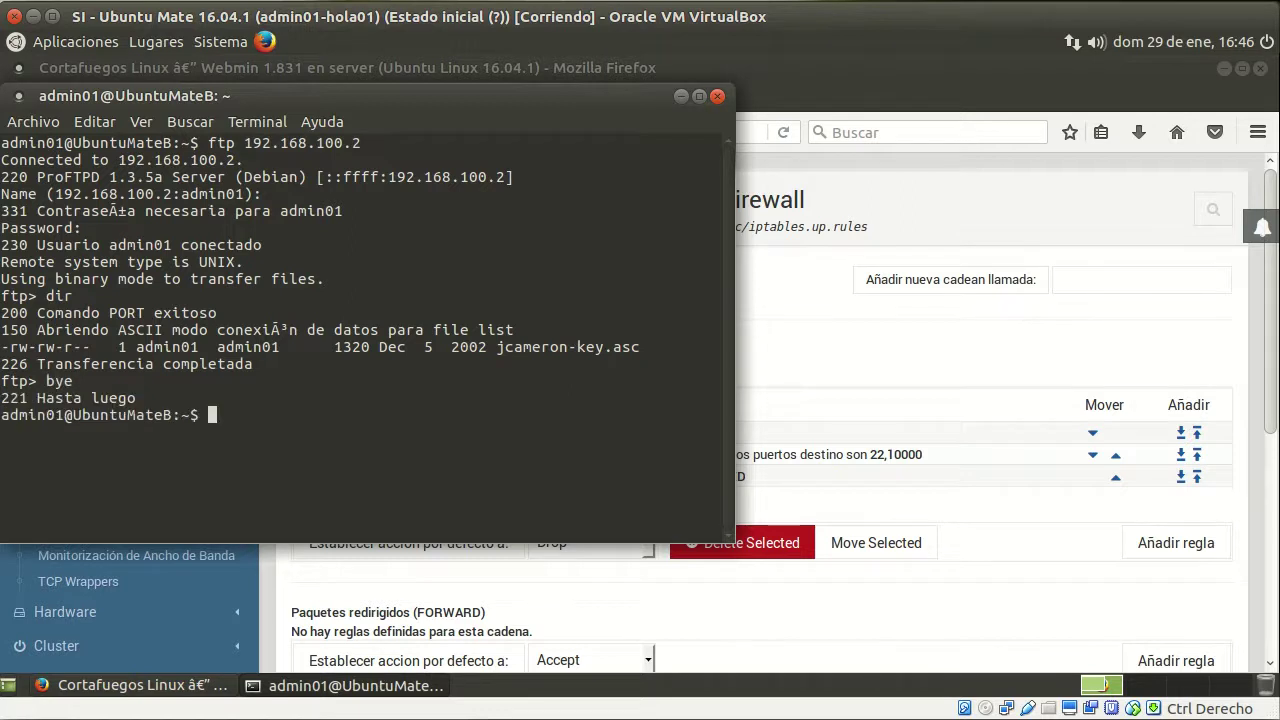
left_click(717, 96)
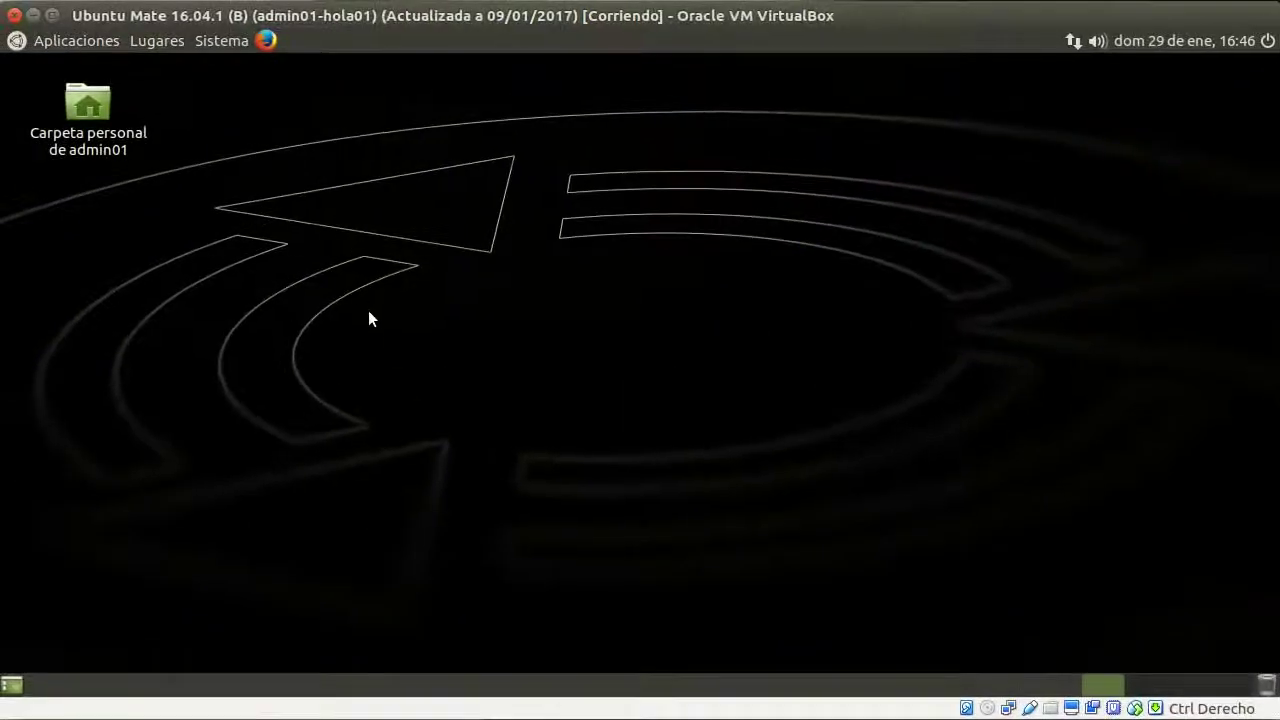
From a new MATE Terminal on the second client, log in via 'ftp 192.168.100.2'
left_click(80, 45)
mouse_move(114, 149)
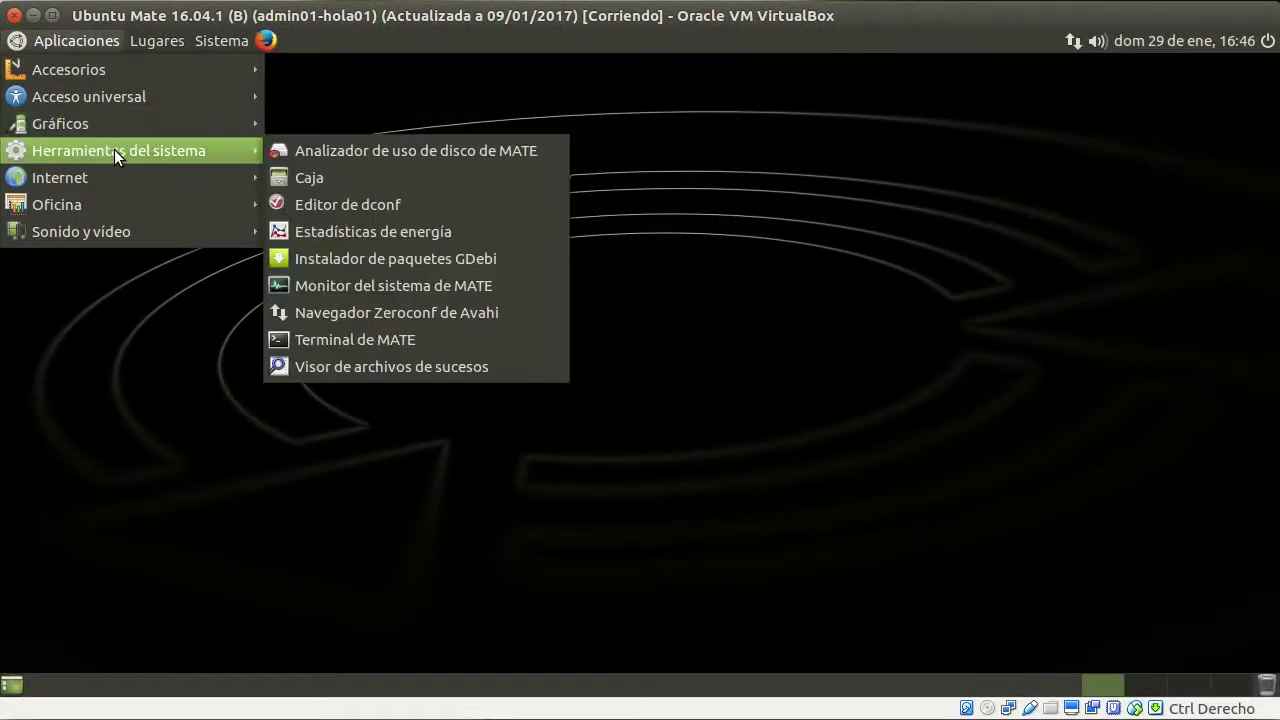
left_click(430, 340)
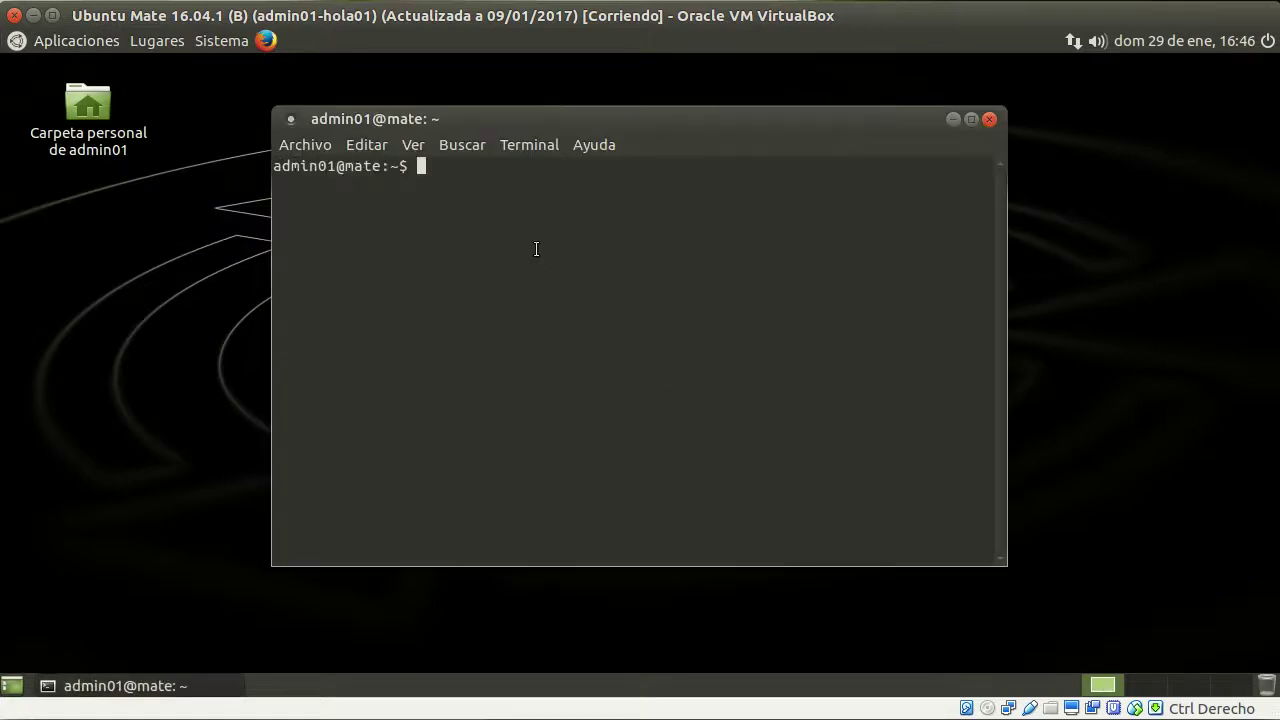
type("ftp 192.168.100.2")
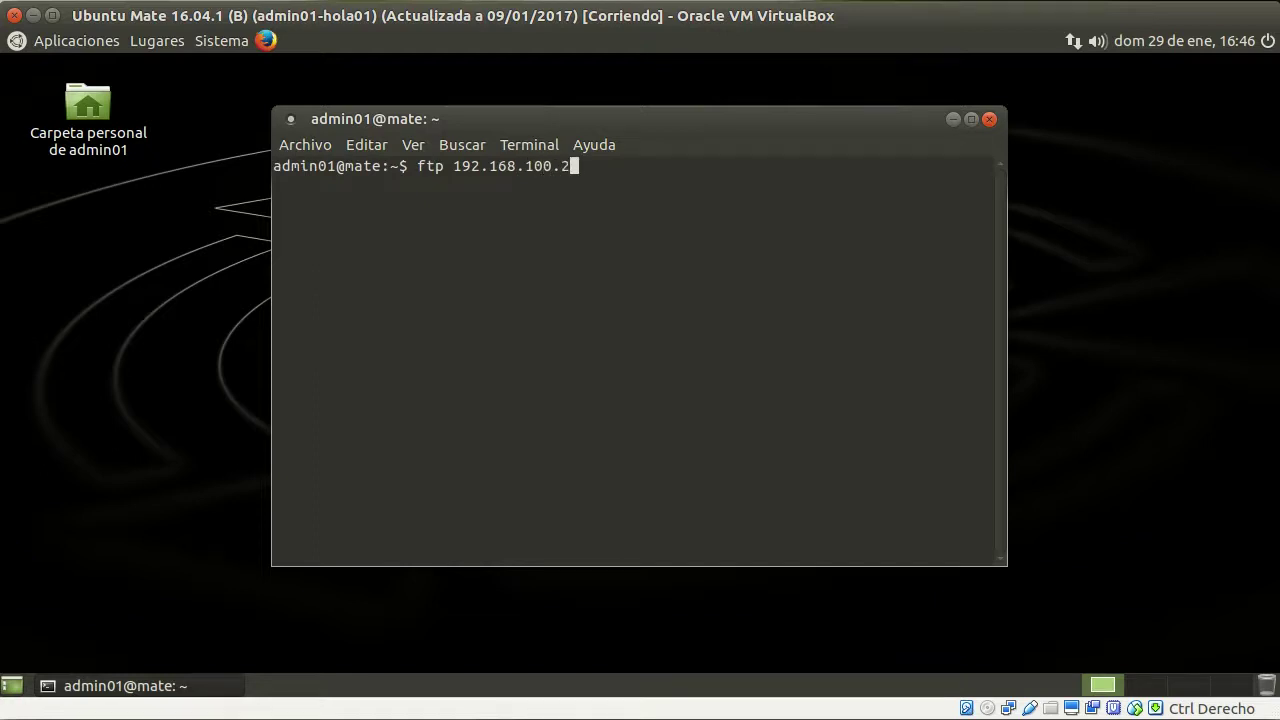
key("Return")
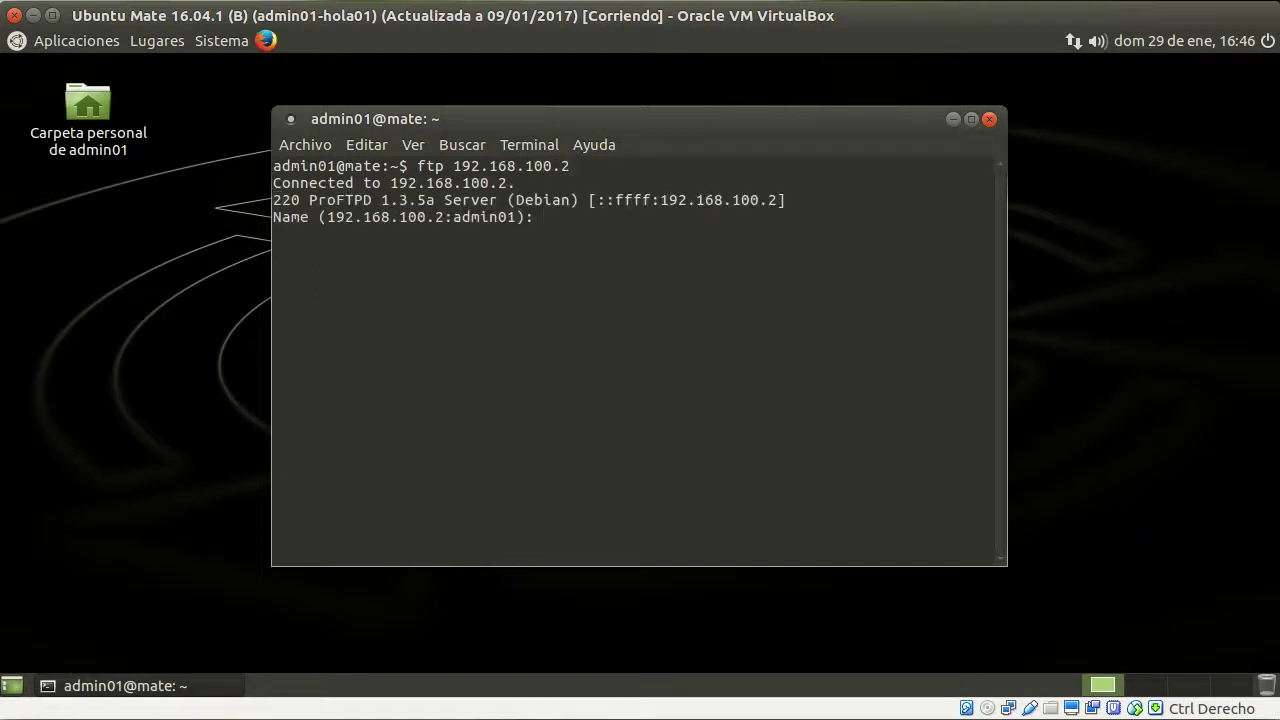
key("Return")
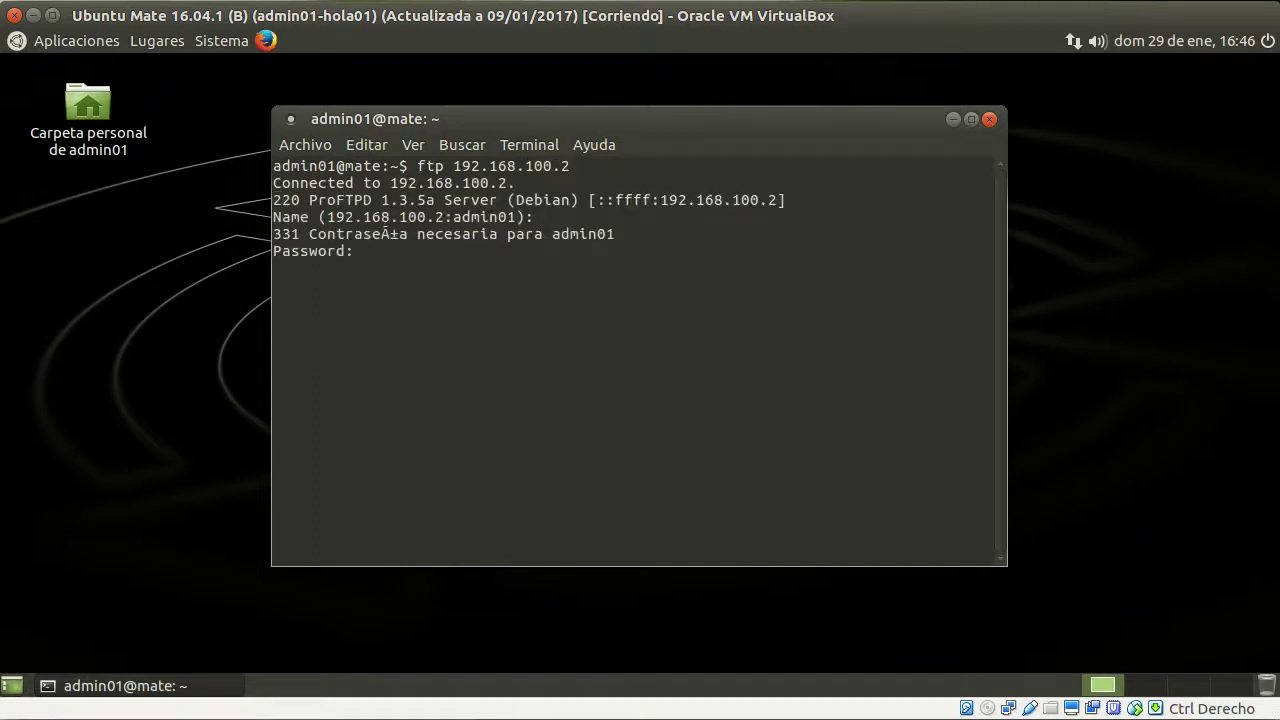
key("Return")
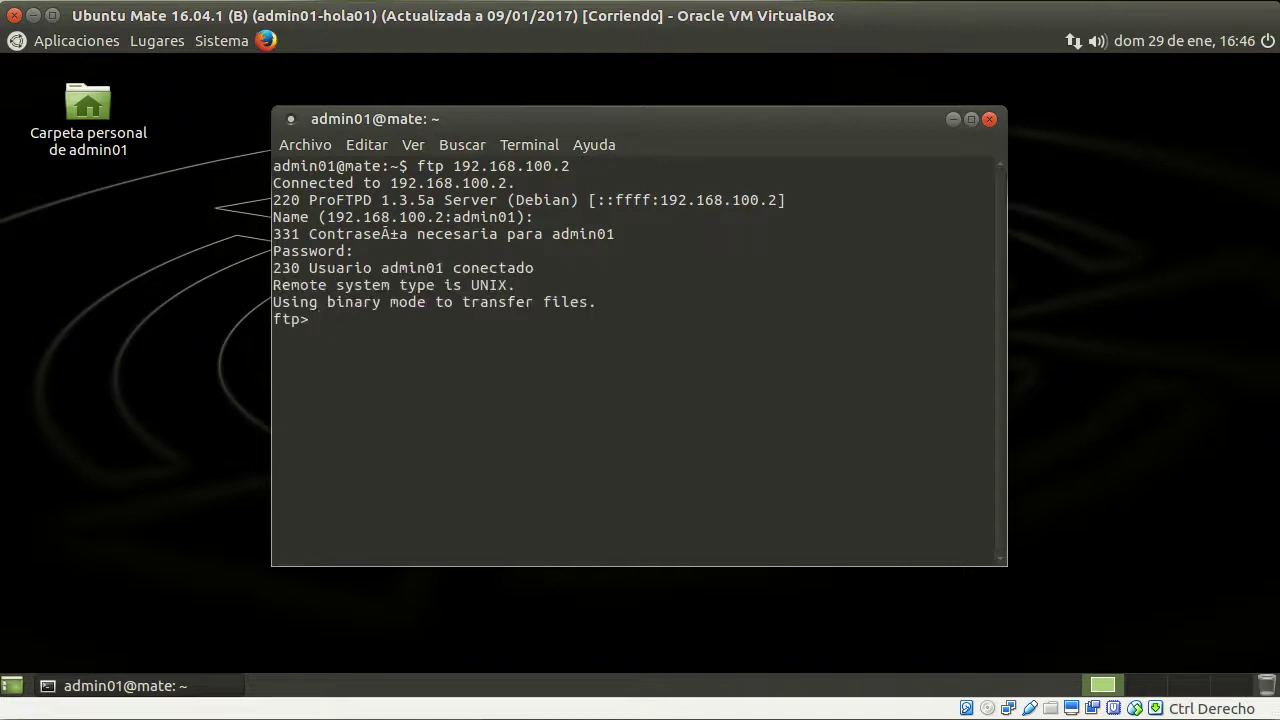
List files with dir showing jcameron-key.asc, close the terminal, and return to the server VM
type("dir")
key("Return")
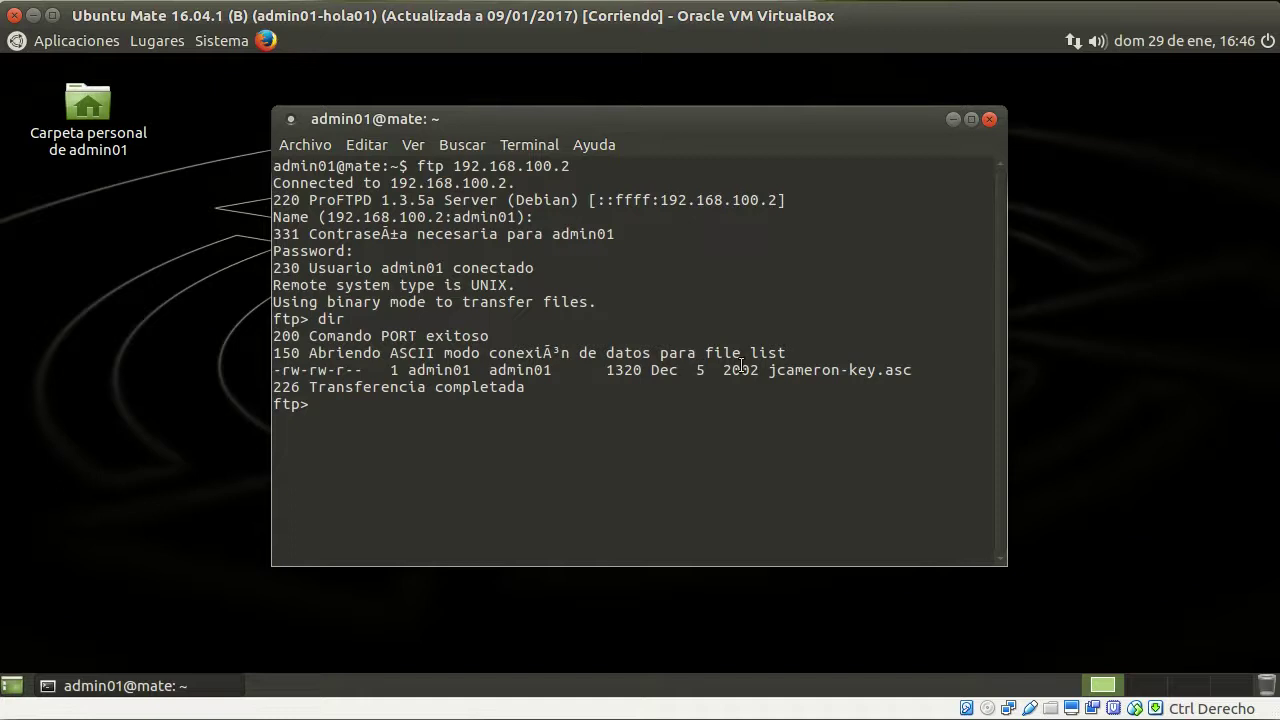
mouse_move(274, 370)
left_mouse_down()
mouse_move(470, 353)
mouse_move(290, 370)
left_mouse_up()
left_click(566, 420)
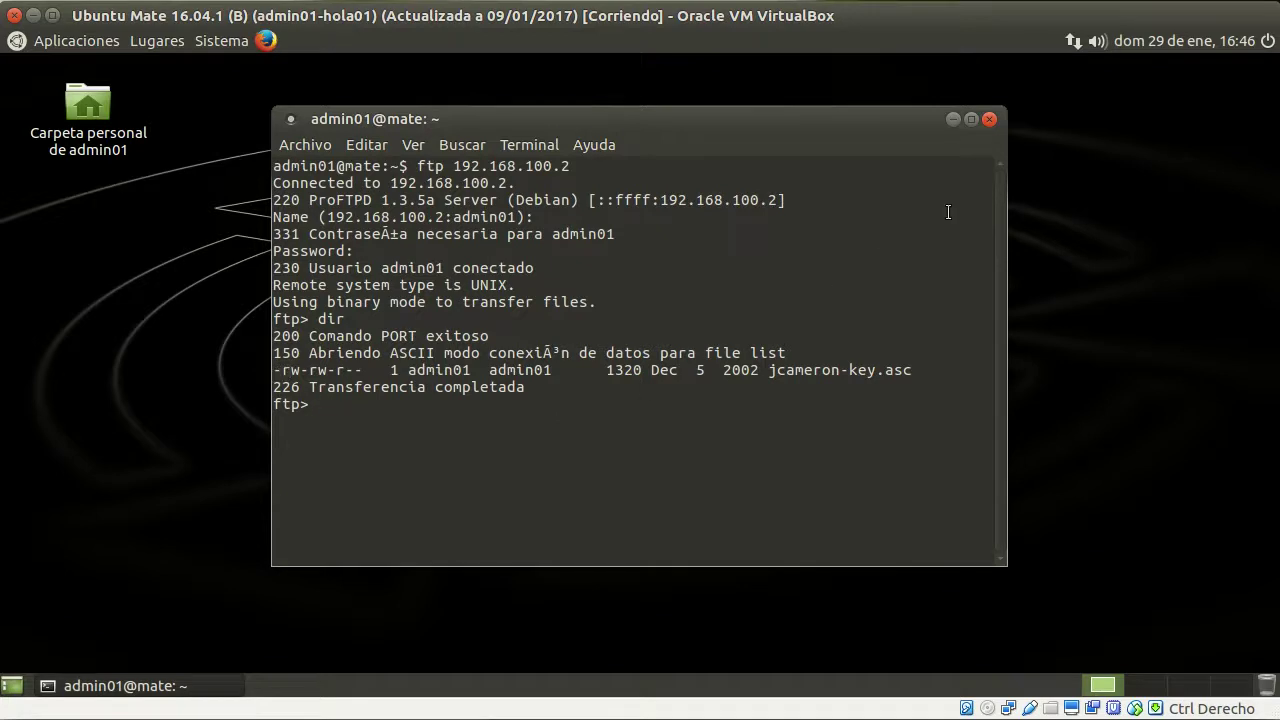
left_click(992, 119)
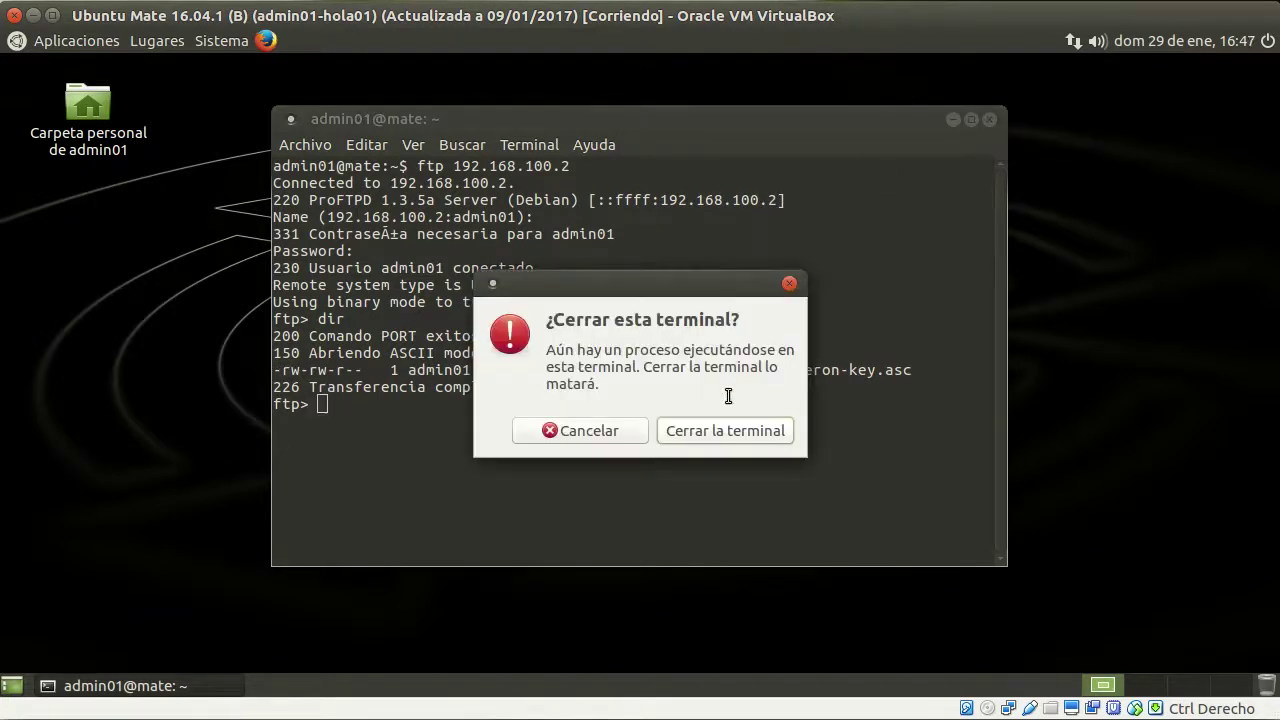
left_click(734, 430)
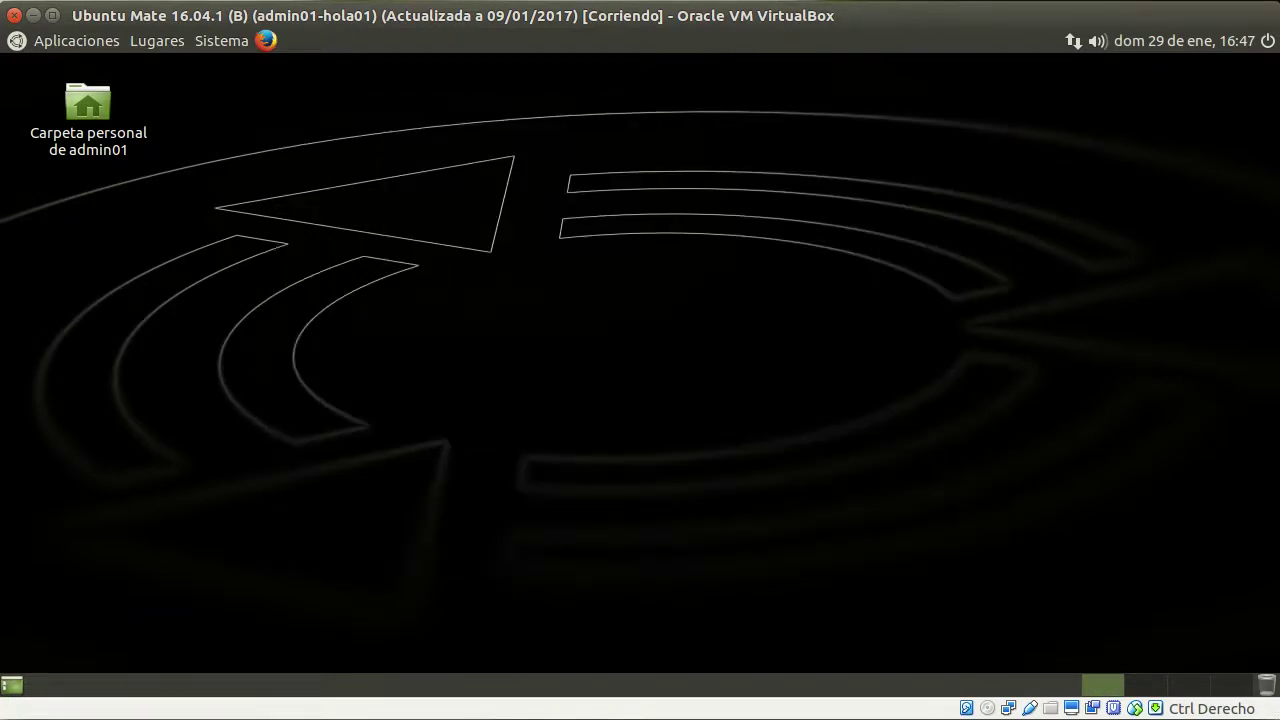
left_click(591, 522)
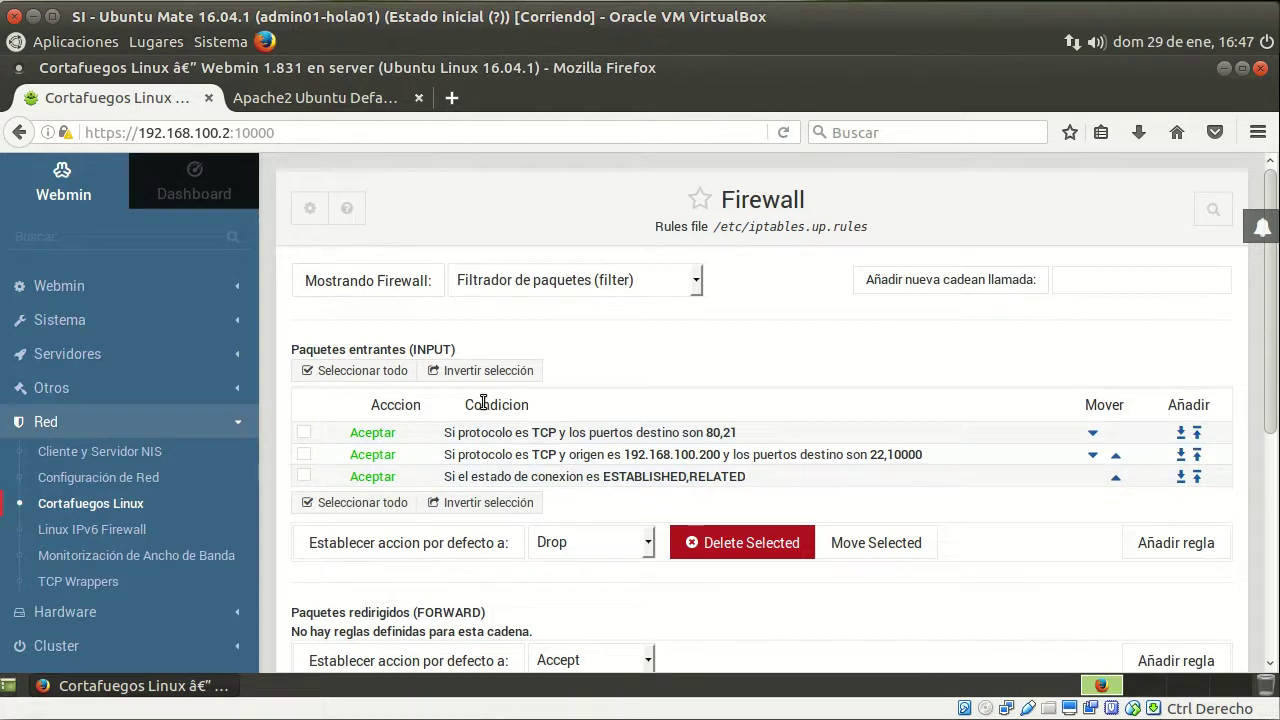
left_click_drag(749, 228, 804, 233)
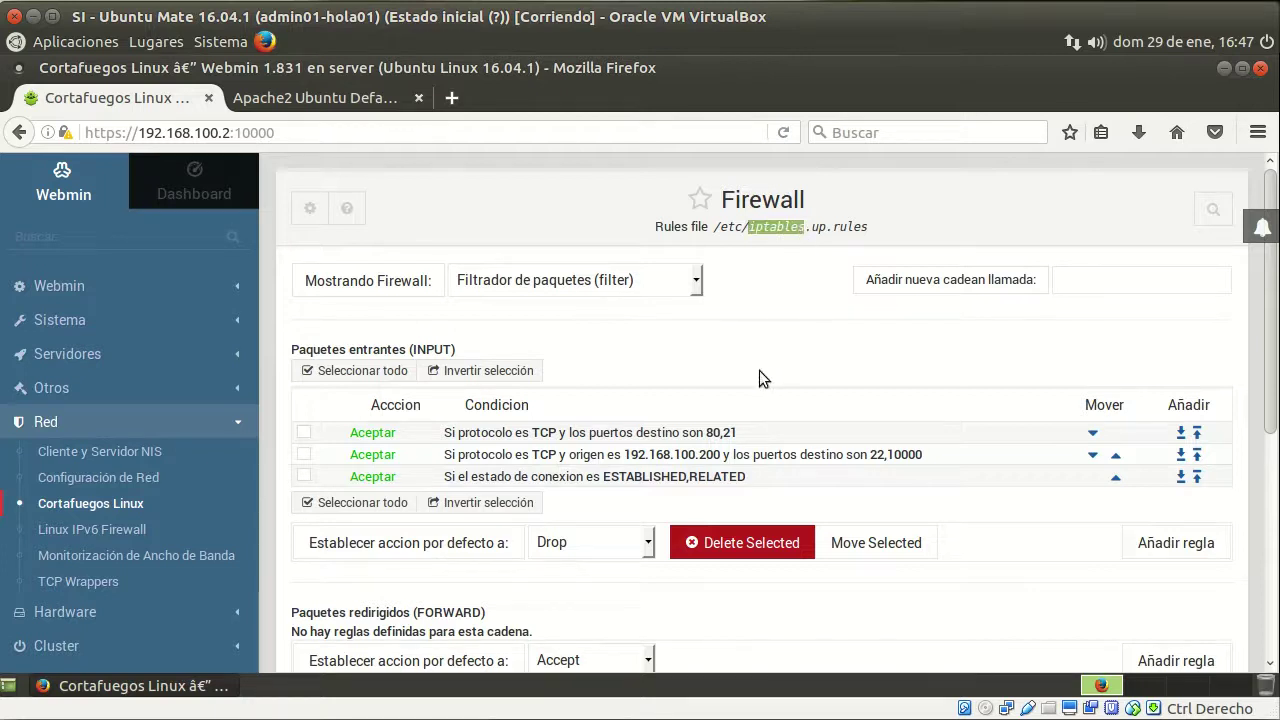